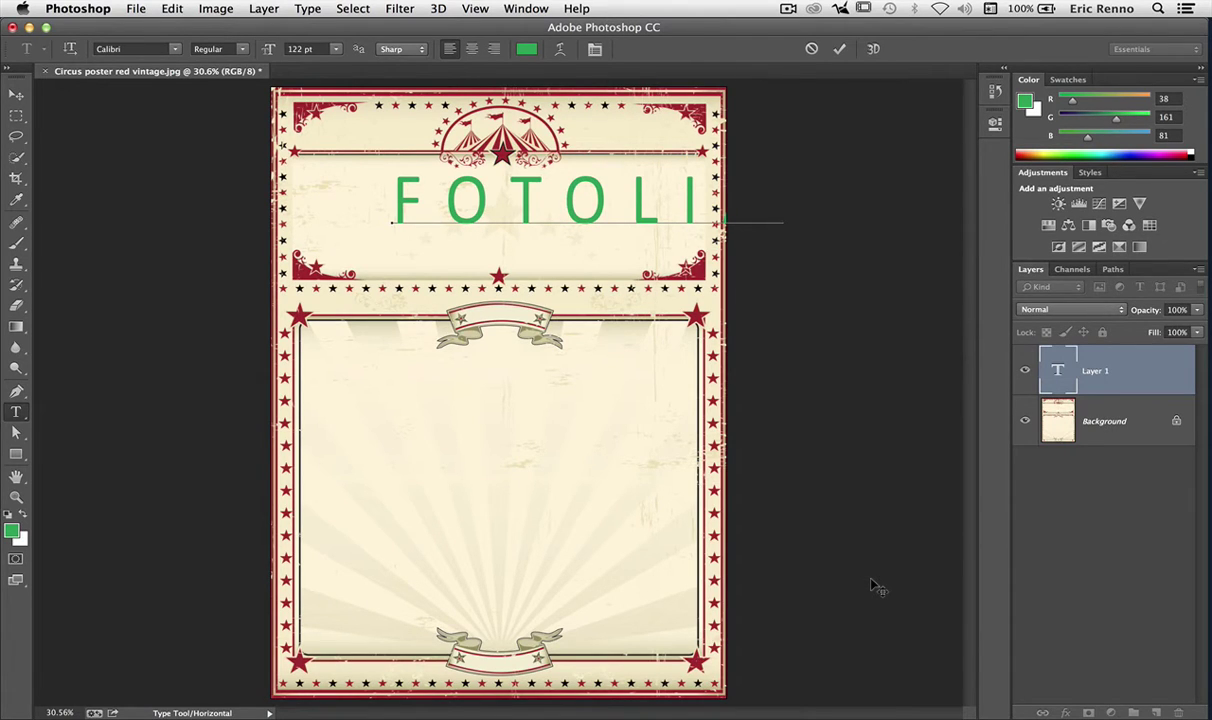
Show the Character panel and place it over the poster's edge, beside the lower frame
left_click(524, 9)
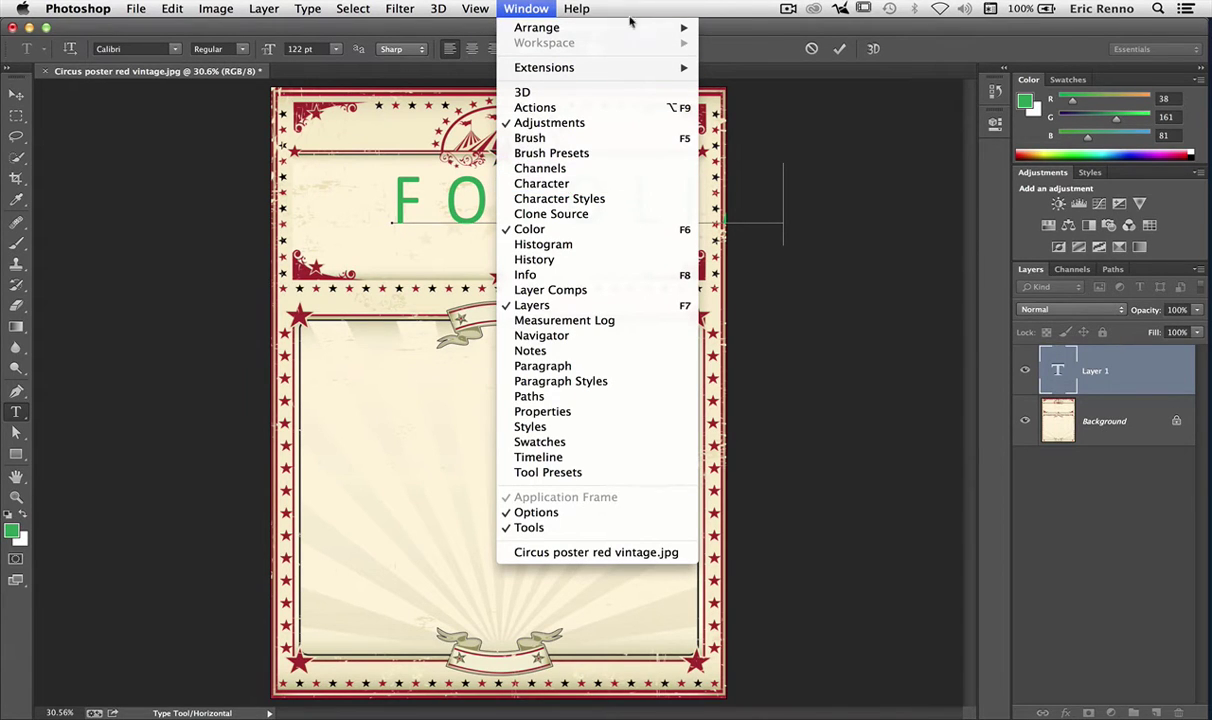
left_click(599, 24)
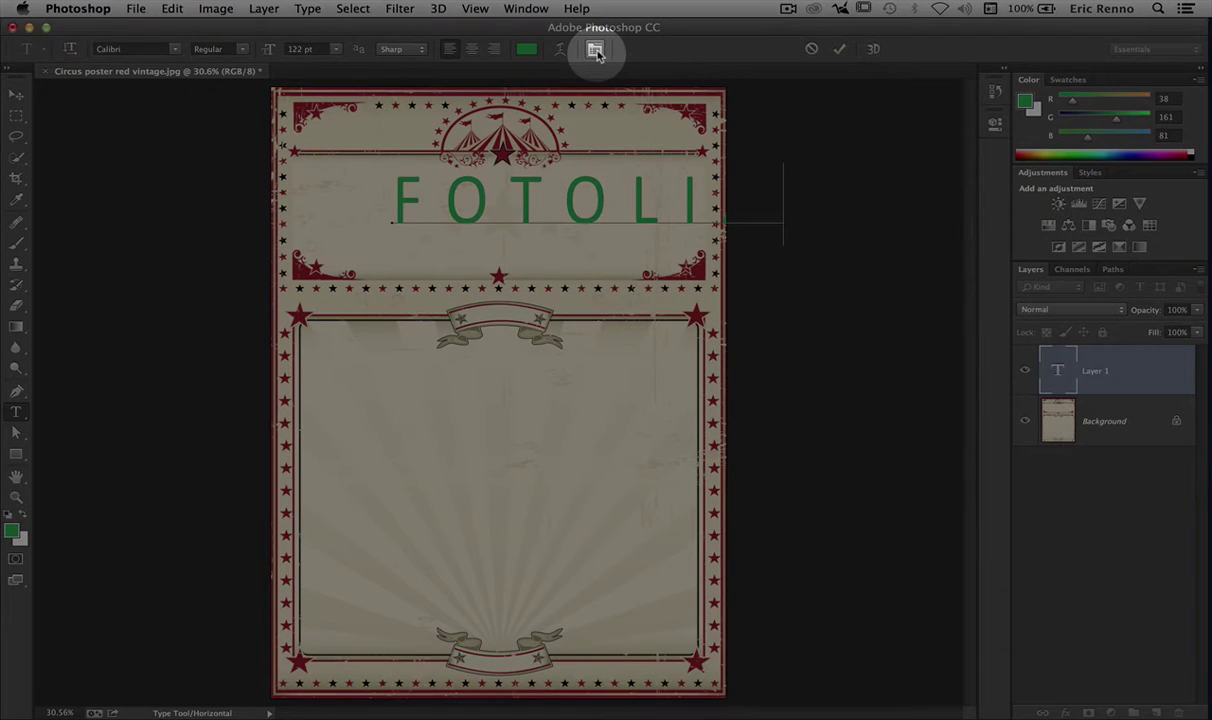
left_click(595, 50)
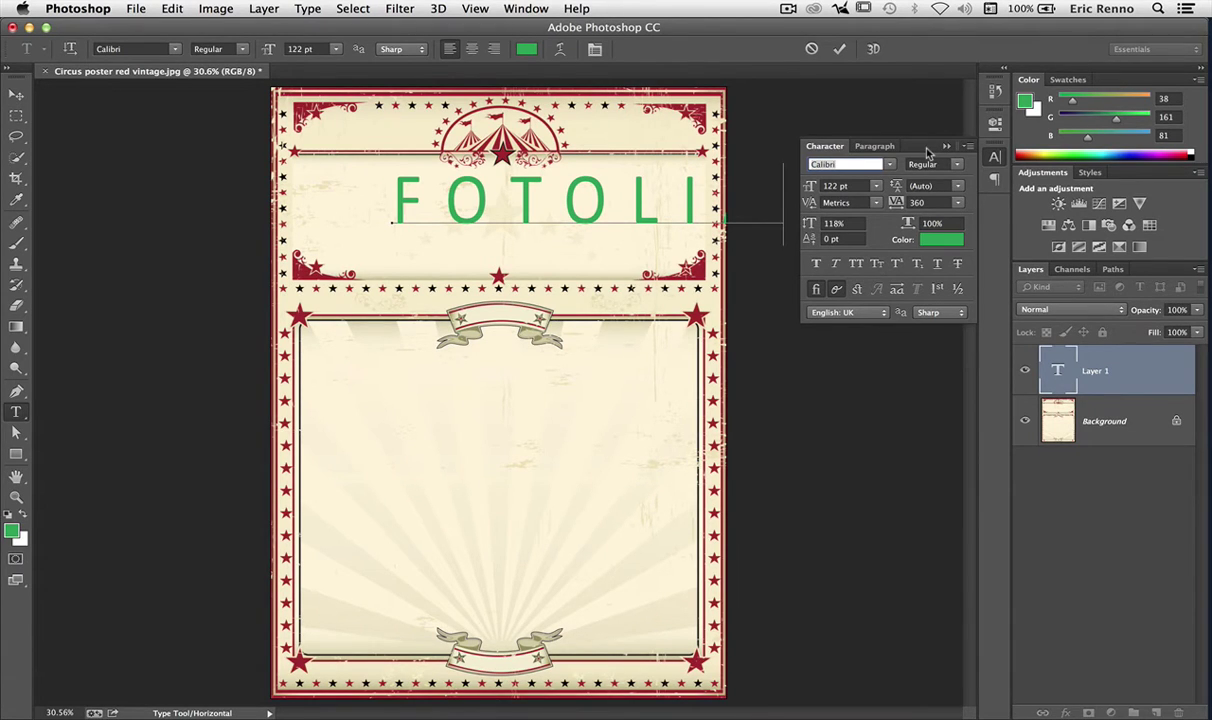
left_click_drag(928, 152, 821, 316)
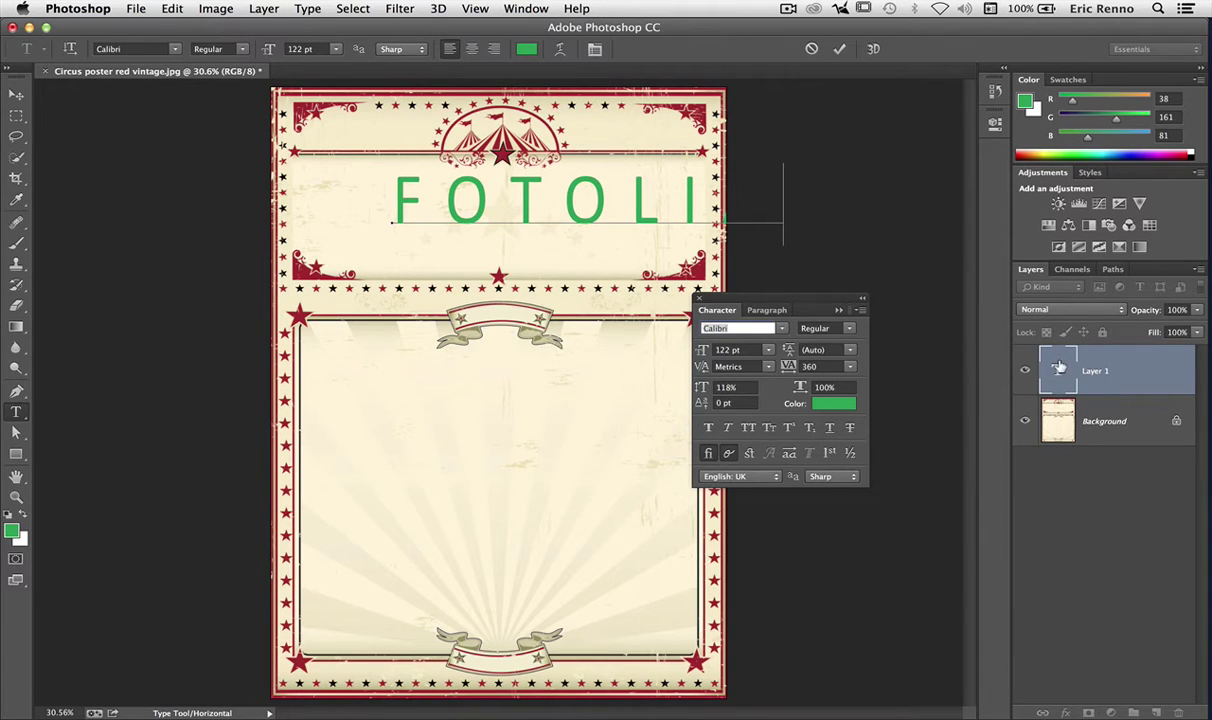
Select all the text on the FOTOLIA layer and reset its character formatting to the defaults
left_click(1063, 370)
double_click(1060, 370)
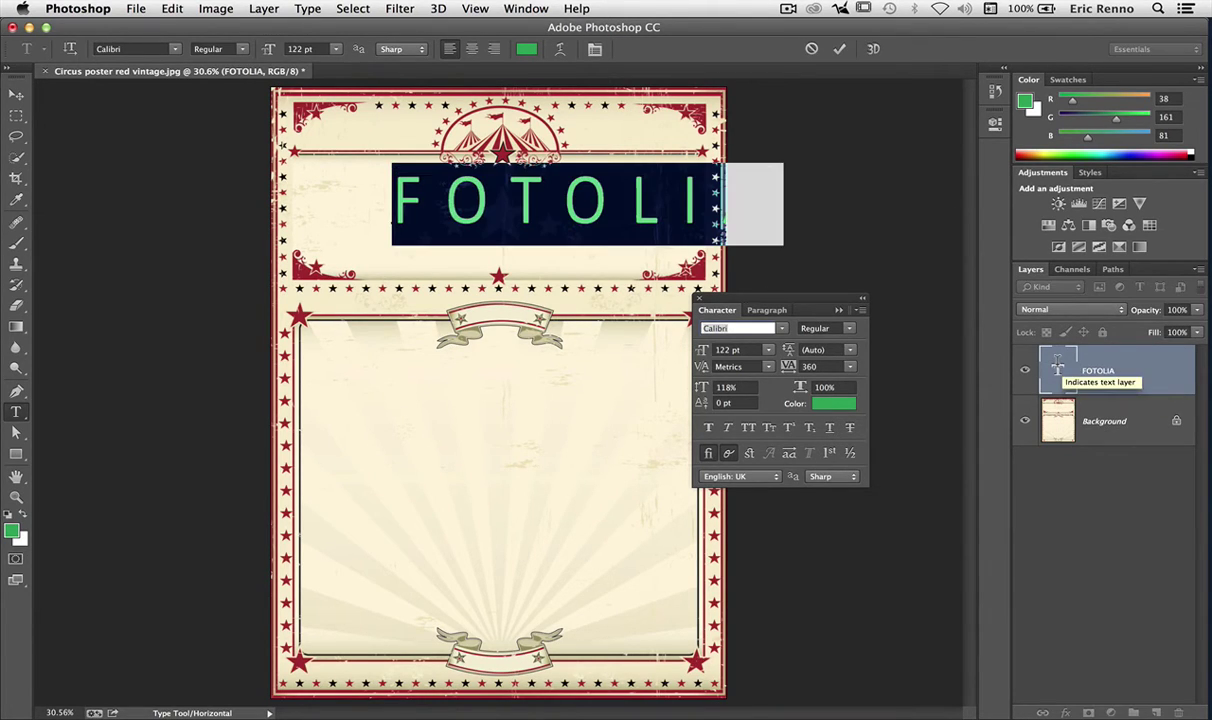
left_click(861, 311)
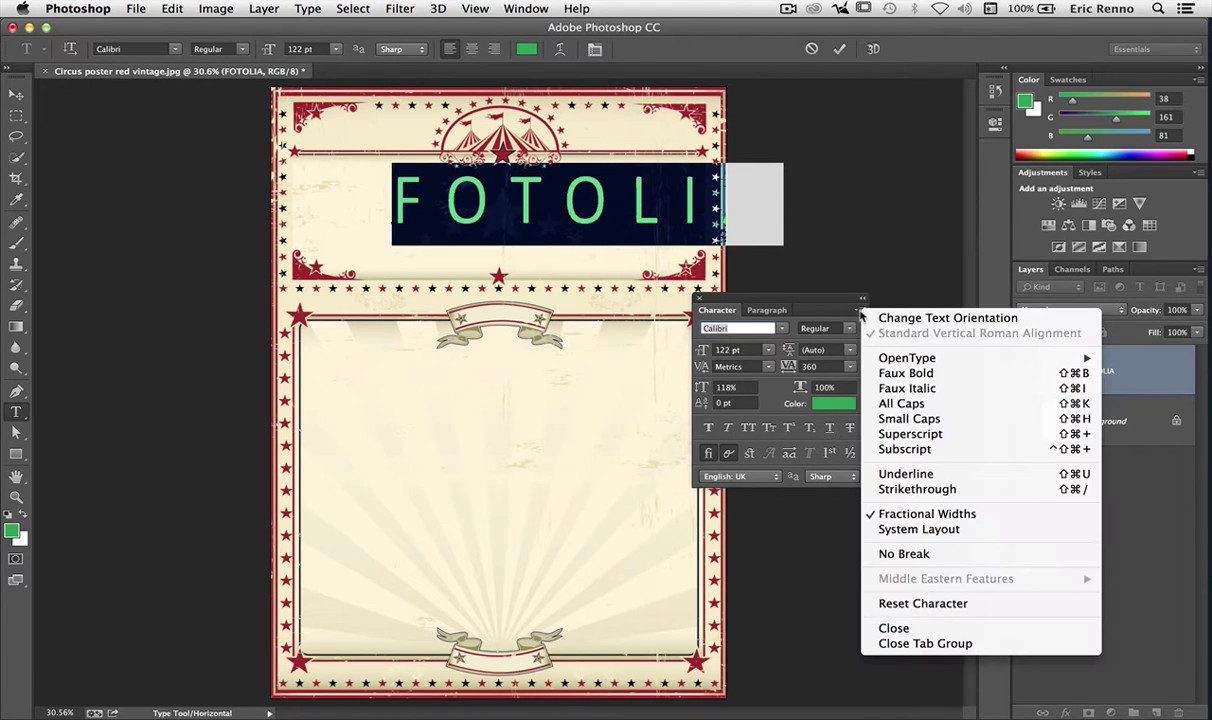
left_click(960, 605)
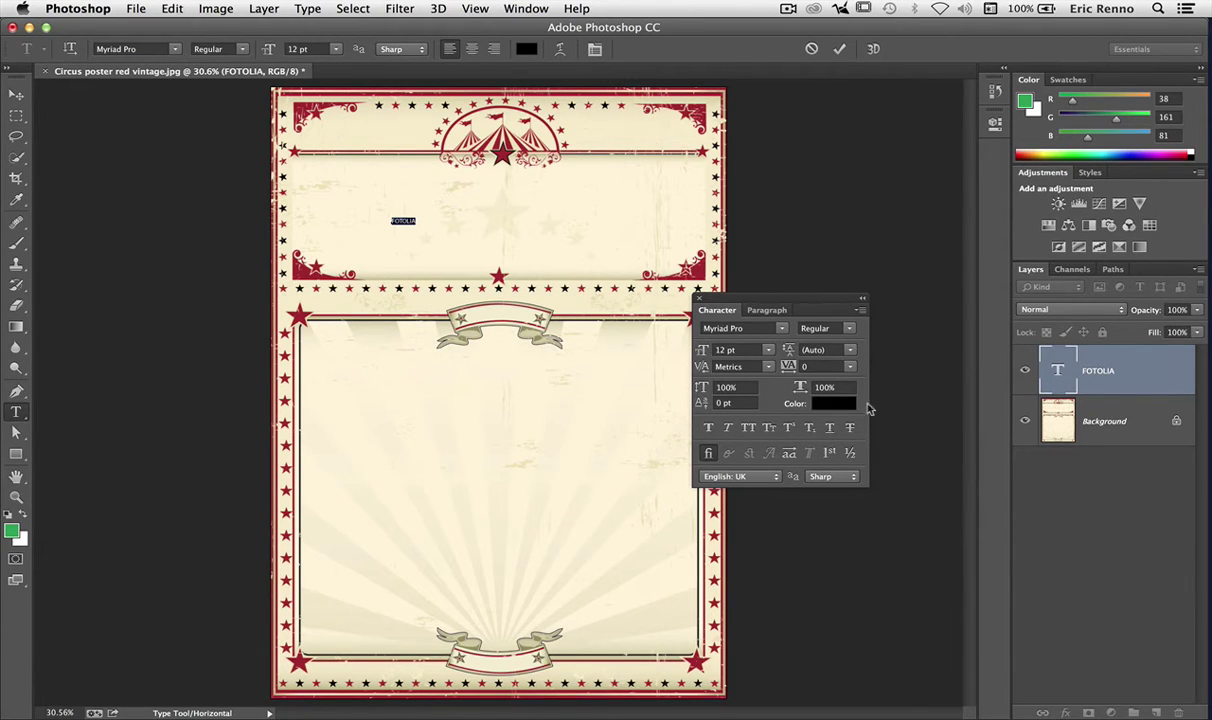
Enlarge the FOTOLIA text to 190 pt and move it inside the poster's header frame
left_click(769, 353)
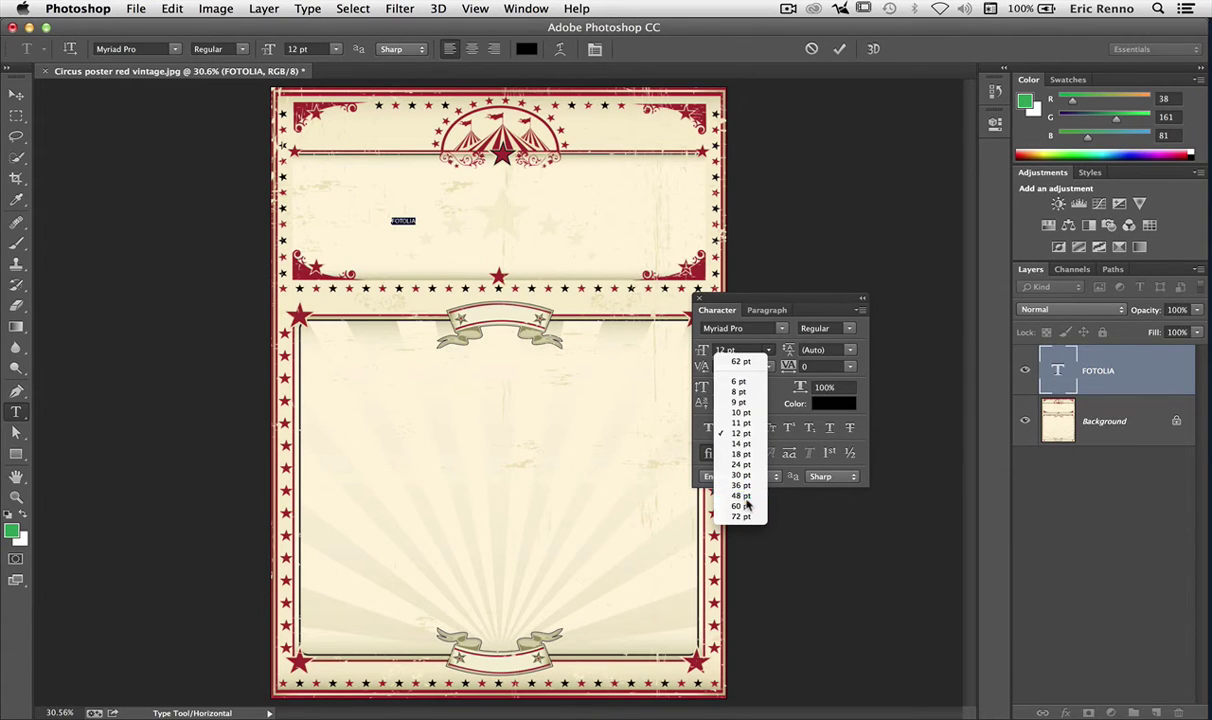
left_click(744, 497)
left_click(768, 351)
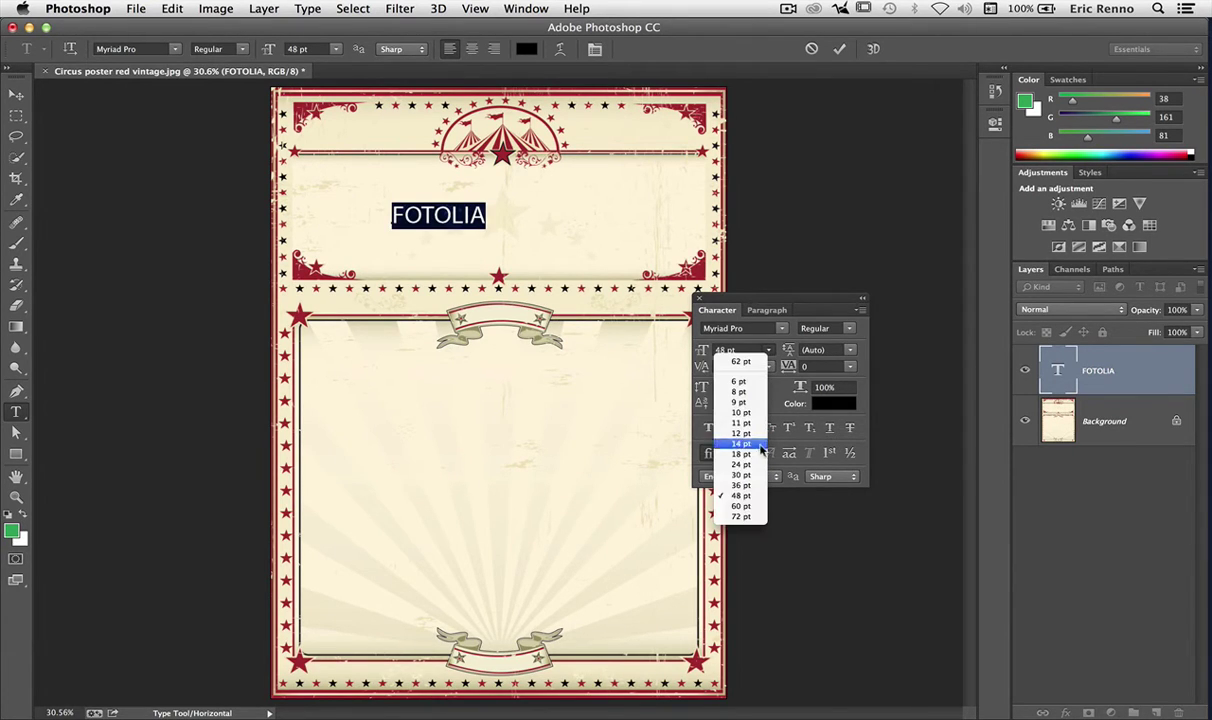
left_click(750, 516)
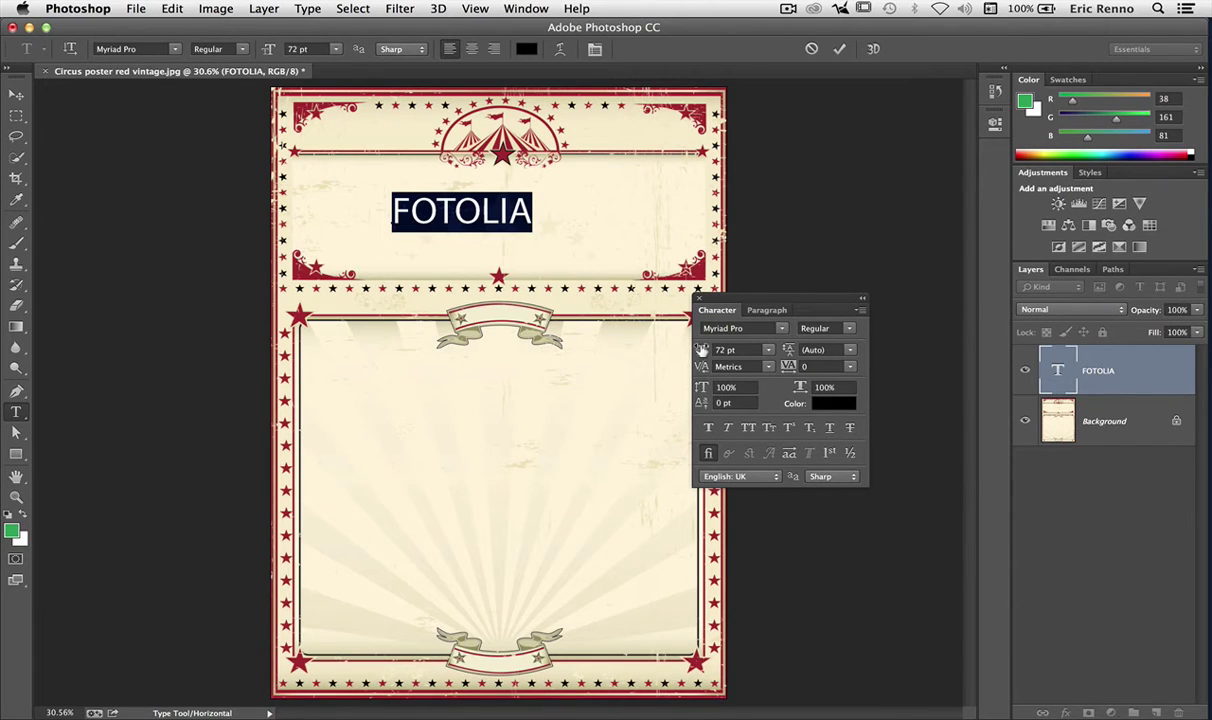
left_click_drag(698, 350, 800, 346)
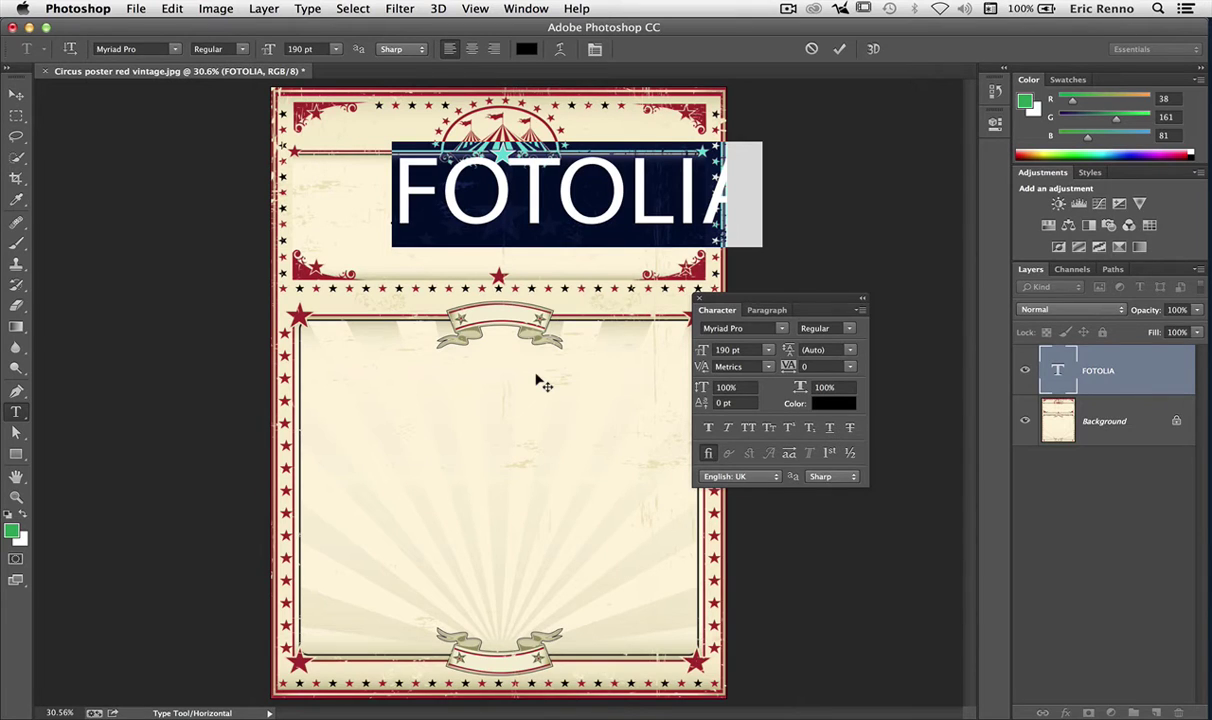
left_click_drag(537, 381, 464, 394)
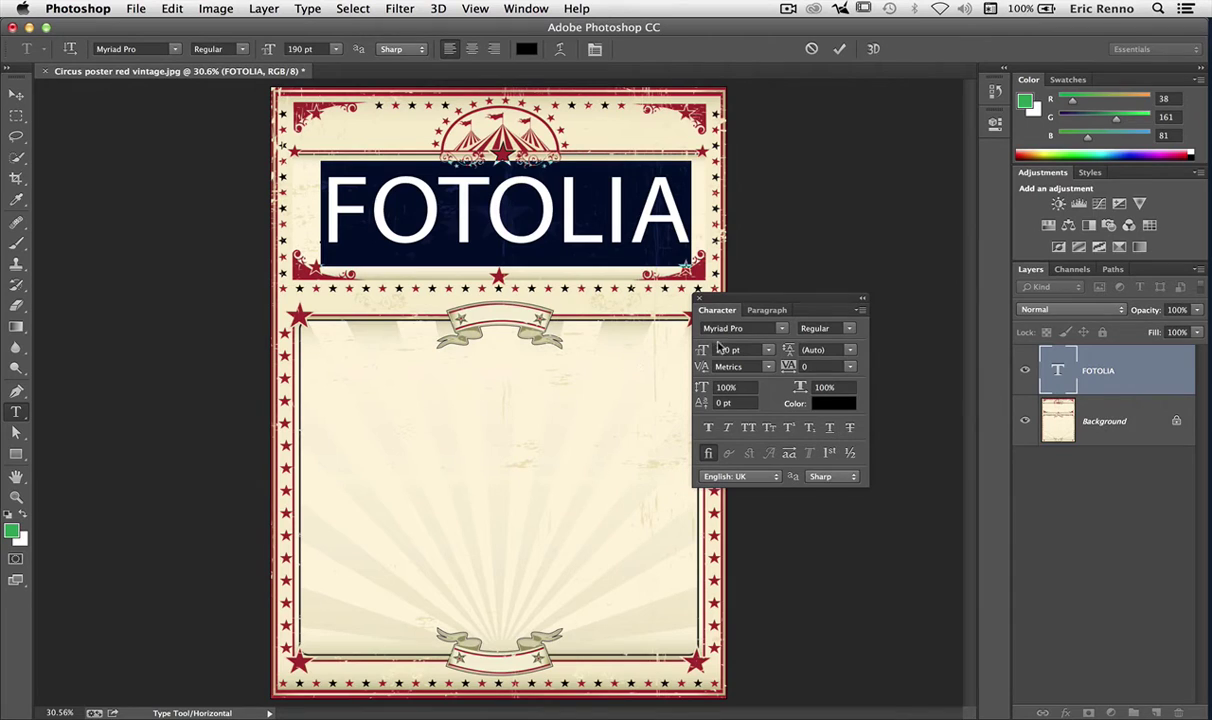
Look through the available font families and their samples for a style that suits the poster title
left_click(784, 333)
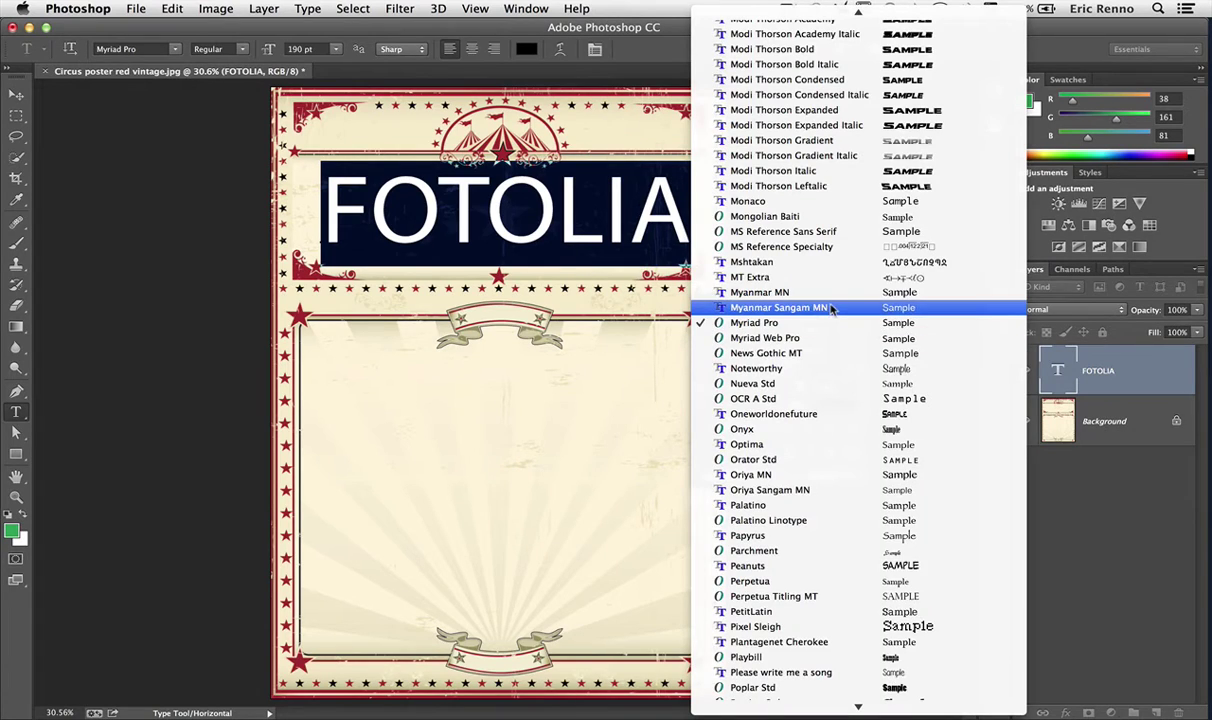
scroll(831, 310, "up", 10)
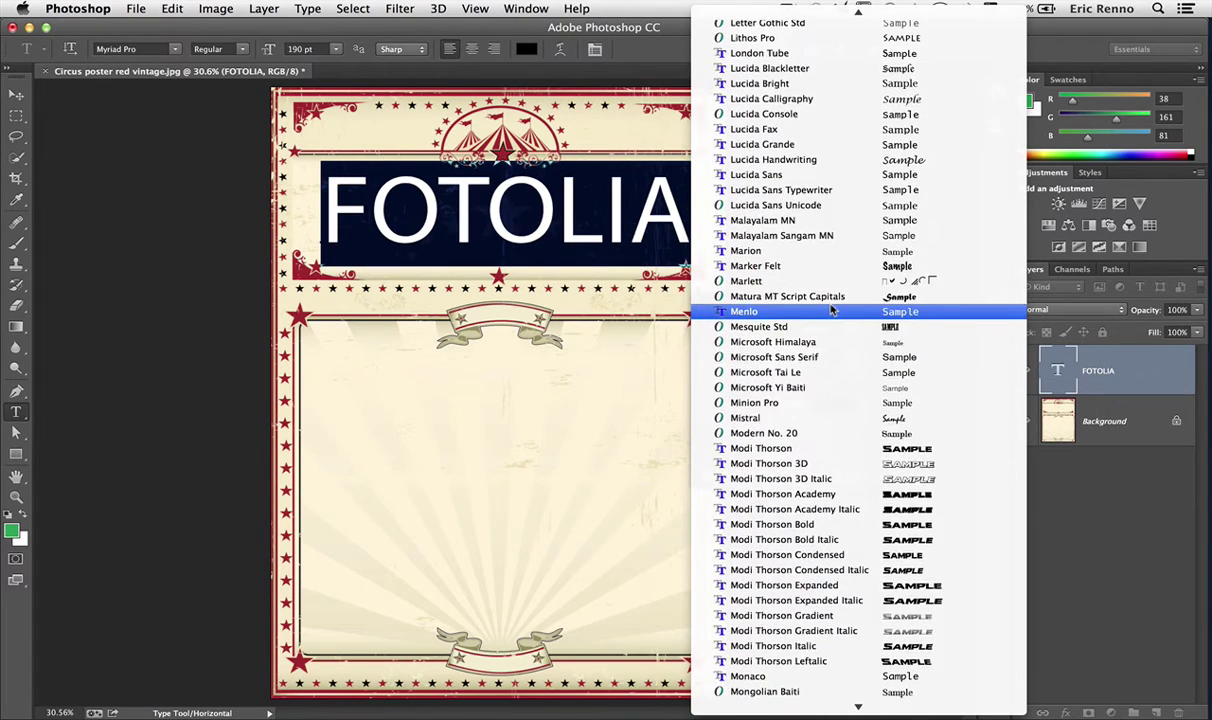
scroll(831, 310, "up", 4)
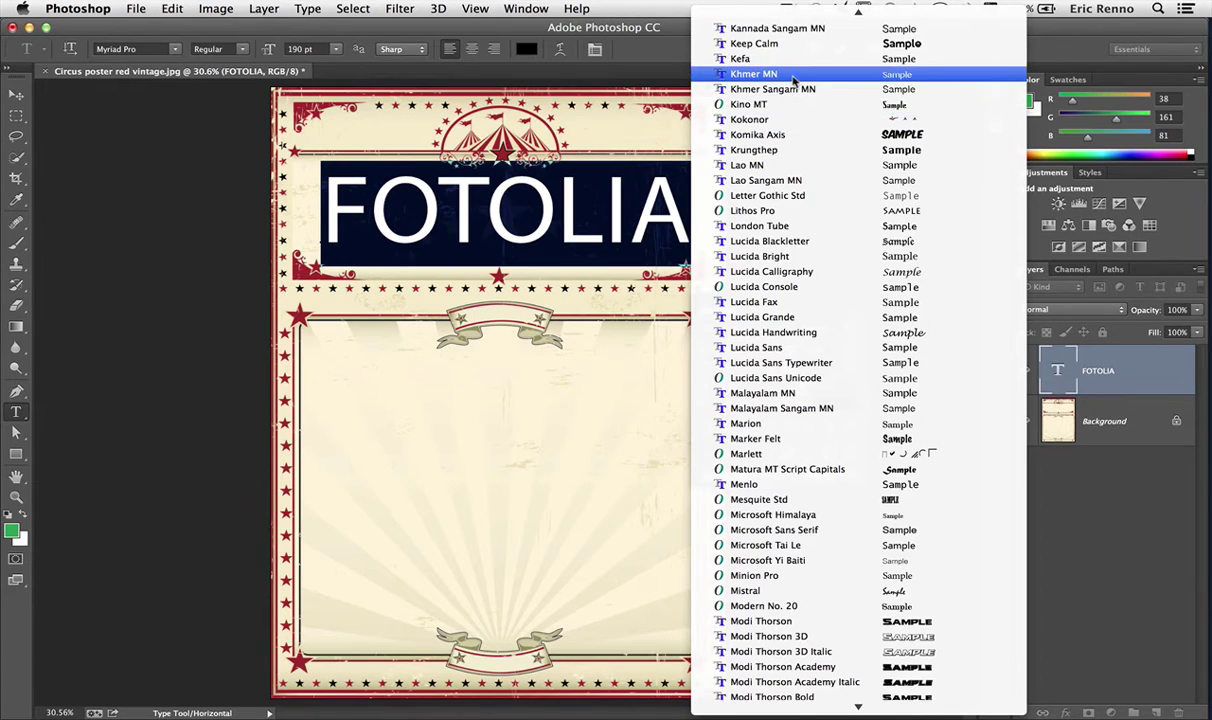
scroll(793, 82, "up", 4)
scroll(793, 82, "up", 4)
scroll(794, 82, "up", 5)
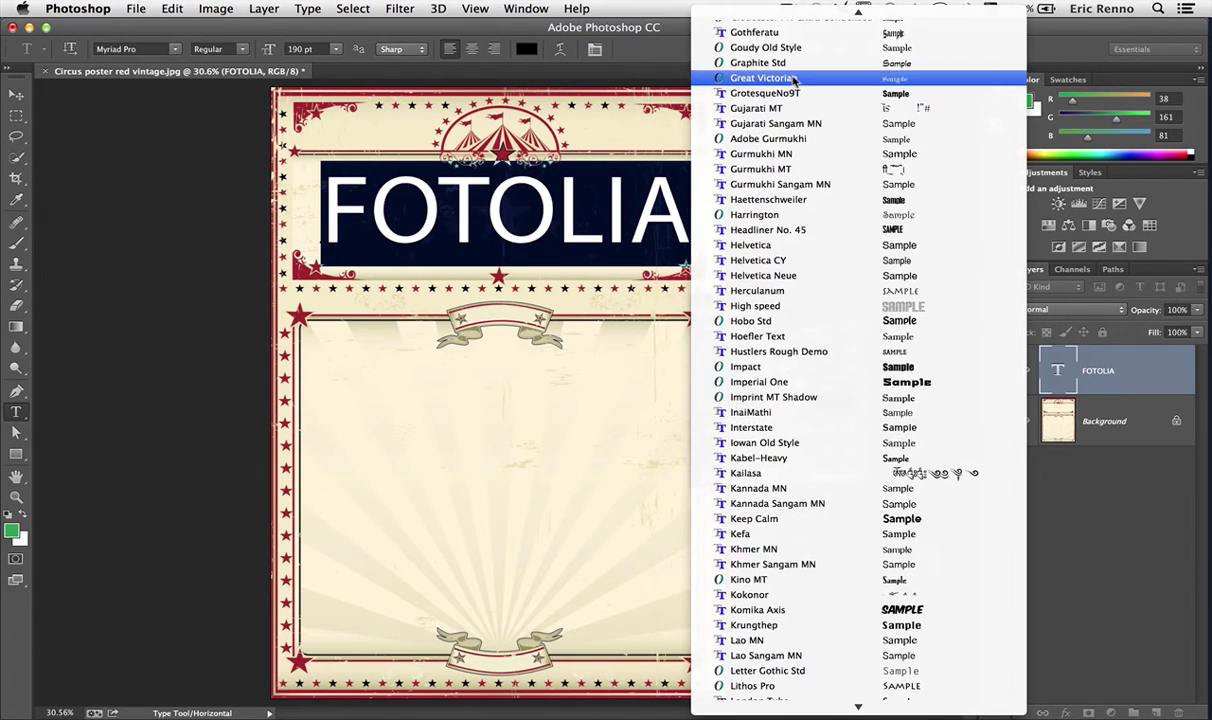
scroll(794, 80, "up", 6)
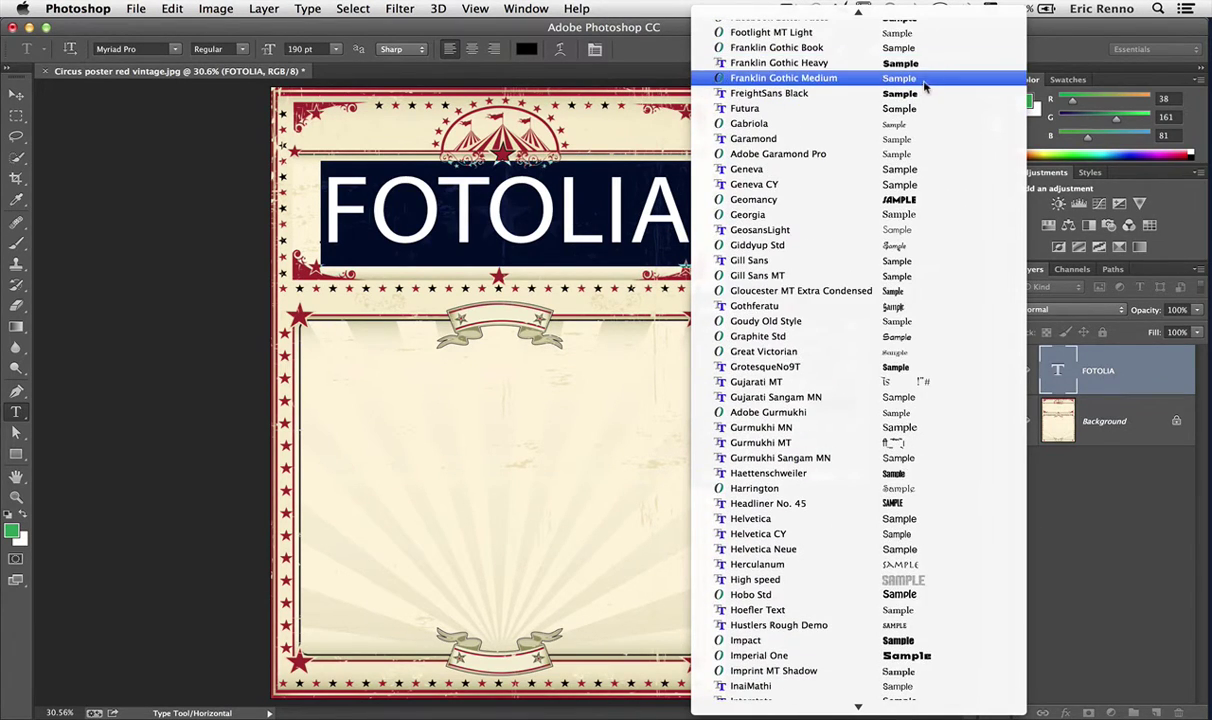
key("Escape")
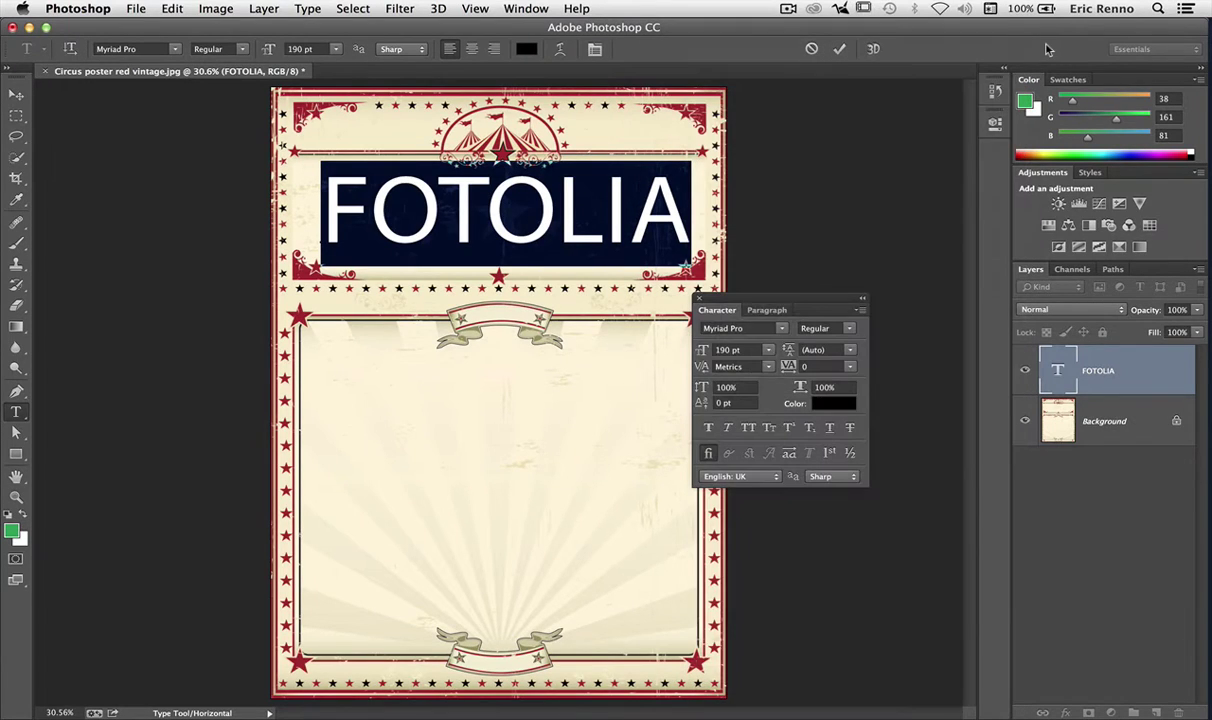
Try successive font families on the FOTOLIA title, from Myriad Web Pro through OCR A Std to Optima
left_click(742, 328)
key("Down")
key("Down")
key("Down")
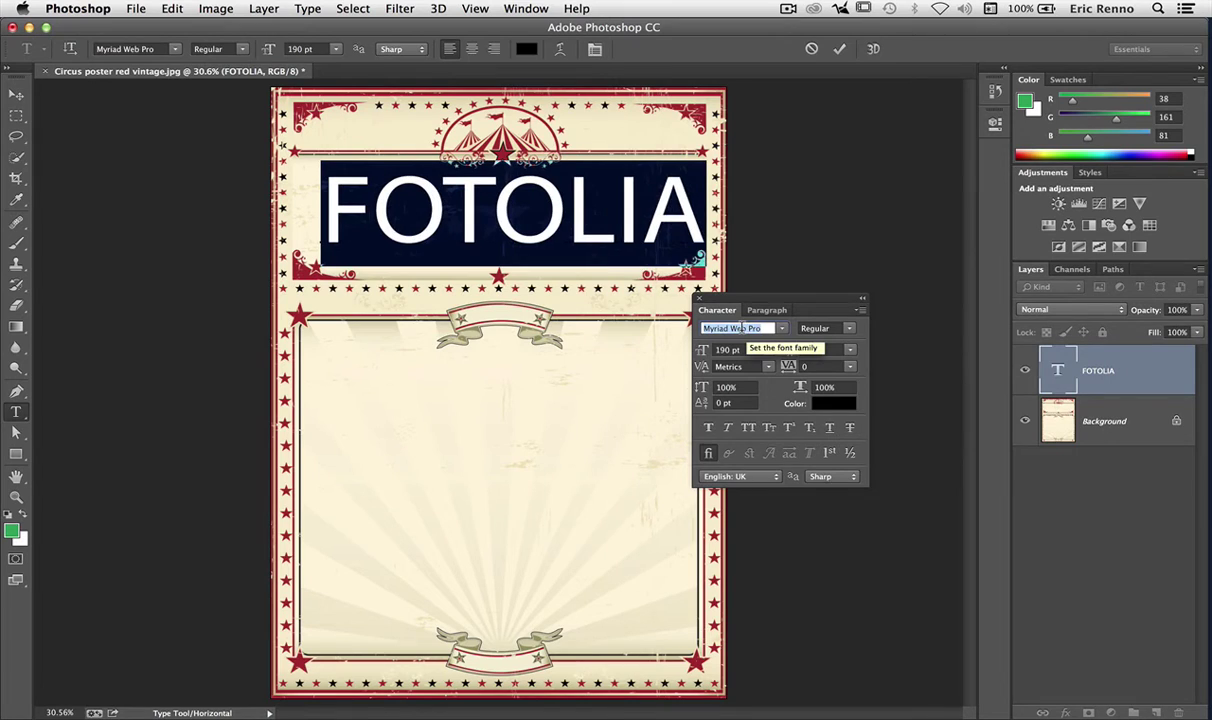
key("Down")
key("Down")
key("Down")
key("Down")
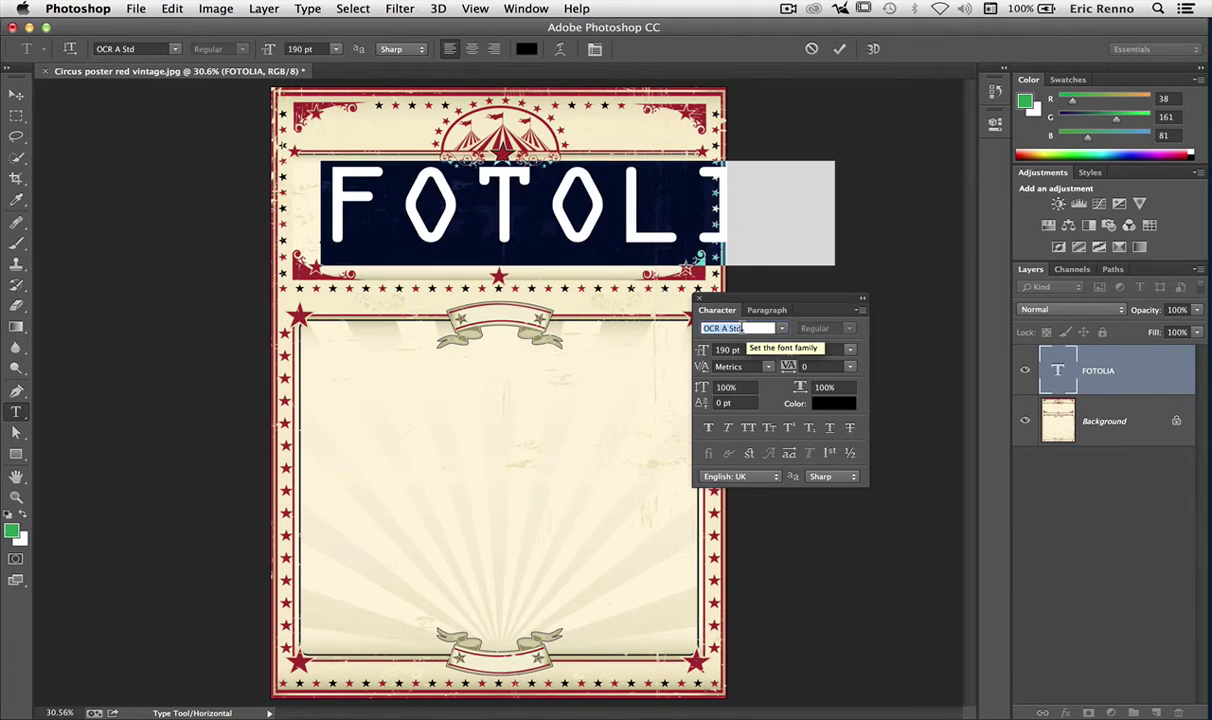
key("Down")
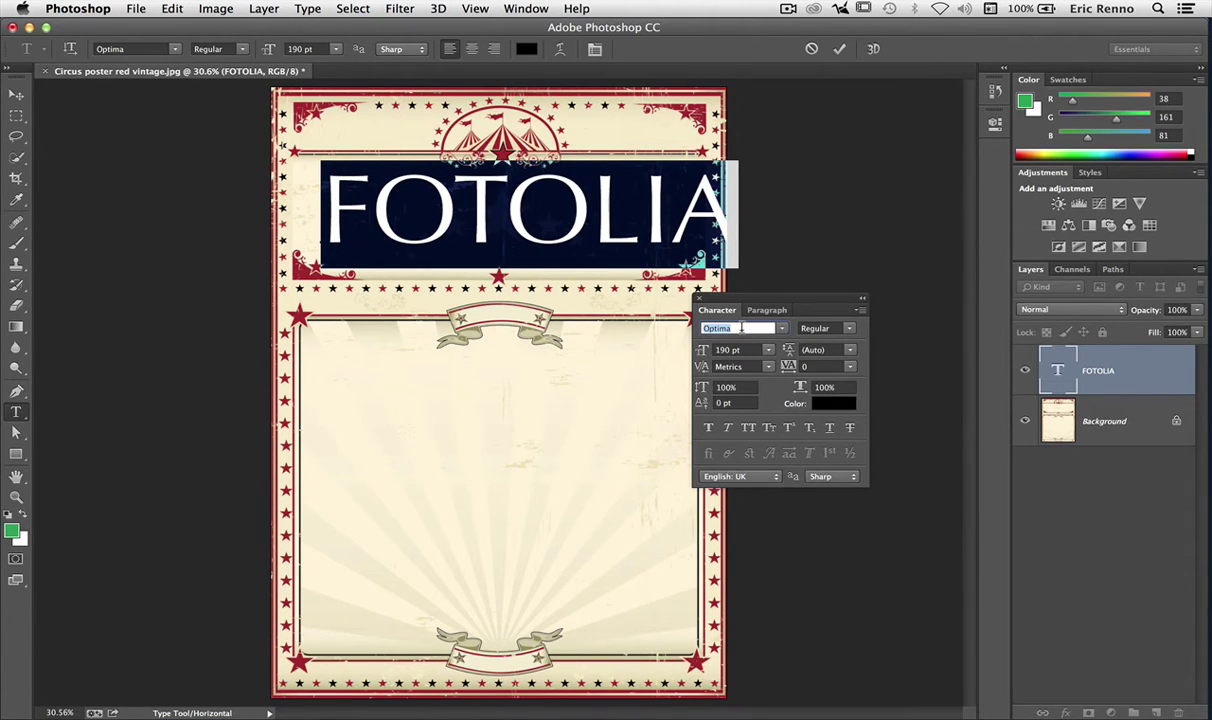
Set the FOTOLIA title in Rosewood Std, shift it slightly to centre it in the header frame, and commit the text
type("Rosewood Std")
key("Return")
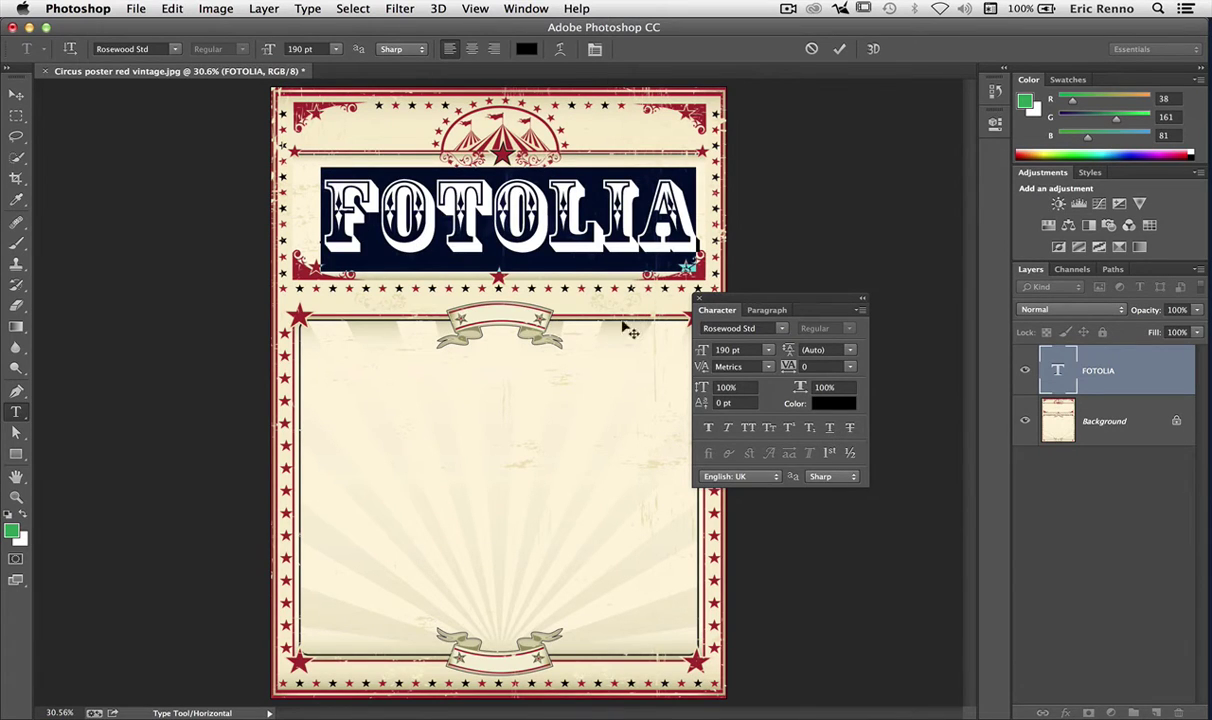
left_click_drag(567, 348, 562, 344)
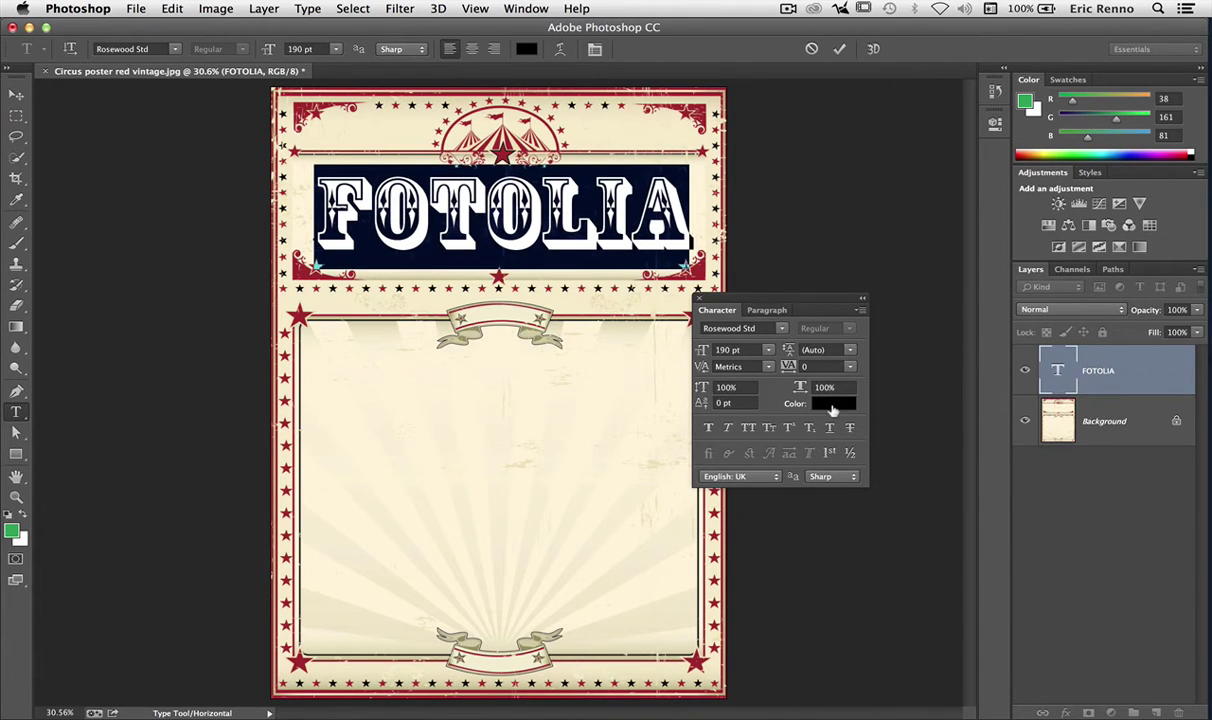
left_click(840, 50)
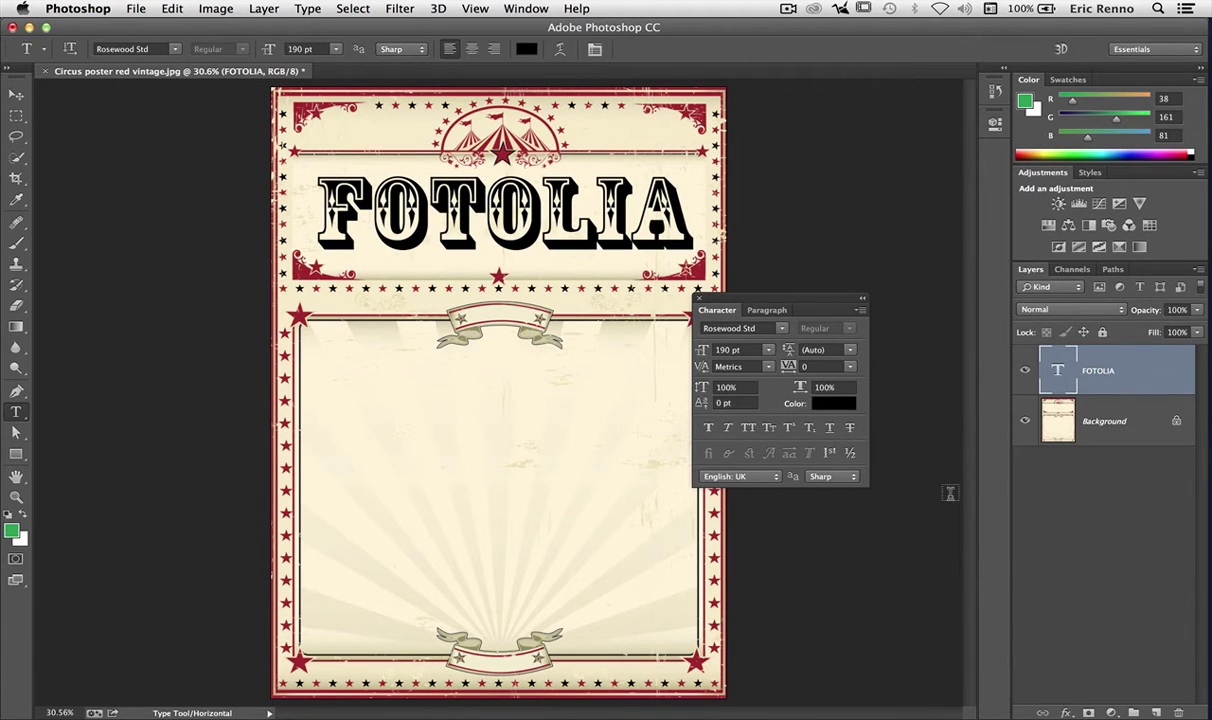
Recolour the FOTOLIA title with the red a1262b sampled from the corner star of the poster's lower frame
double_click(1057, 367)
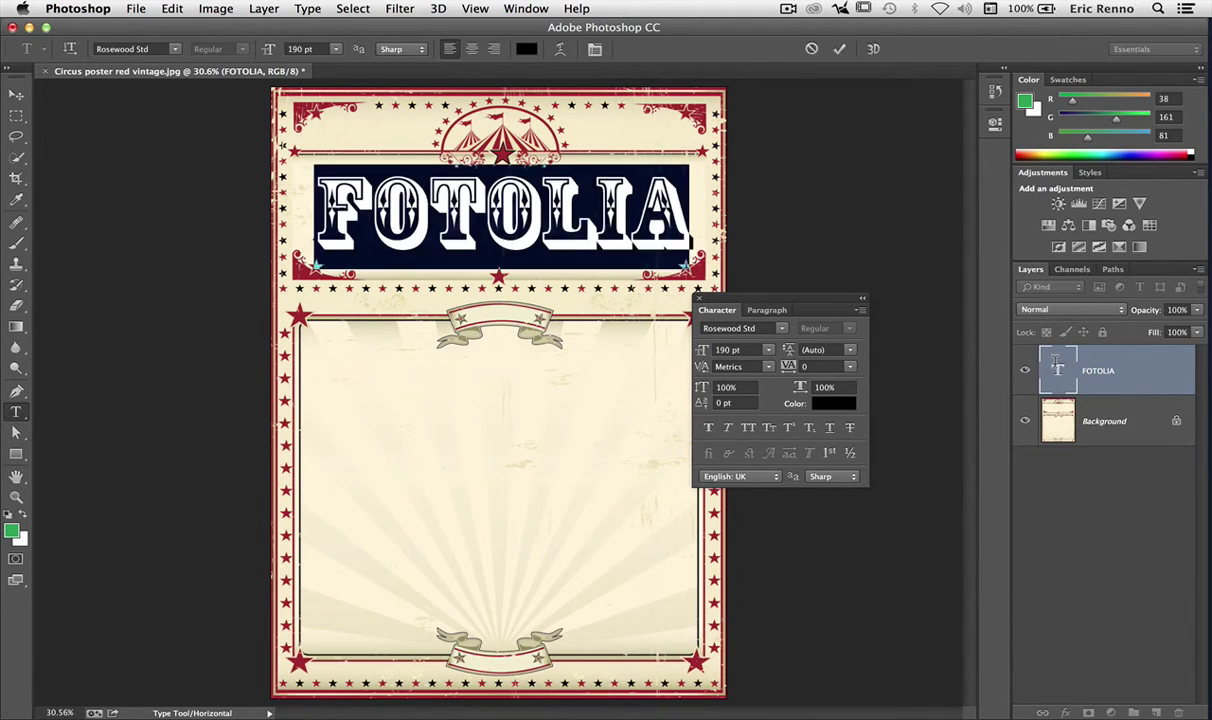
left_click(827, 404)
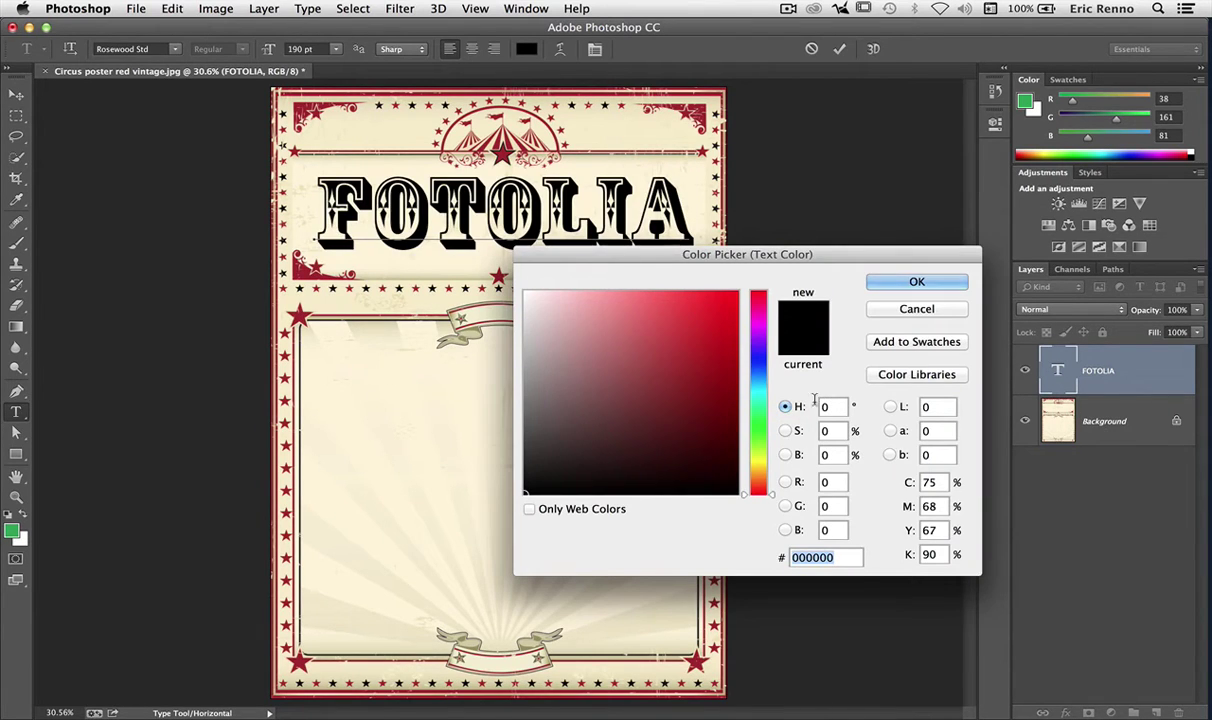
left_click(707, 390)
left_click_drag(636, 393, 710, 468)
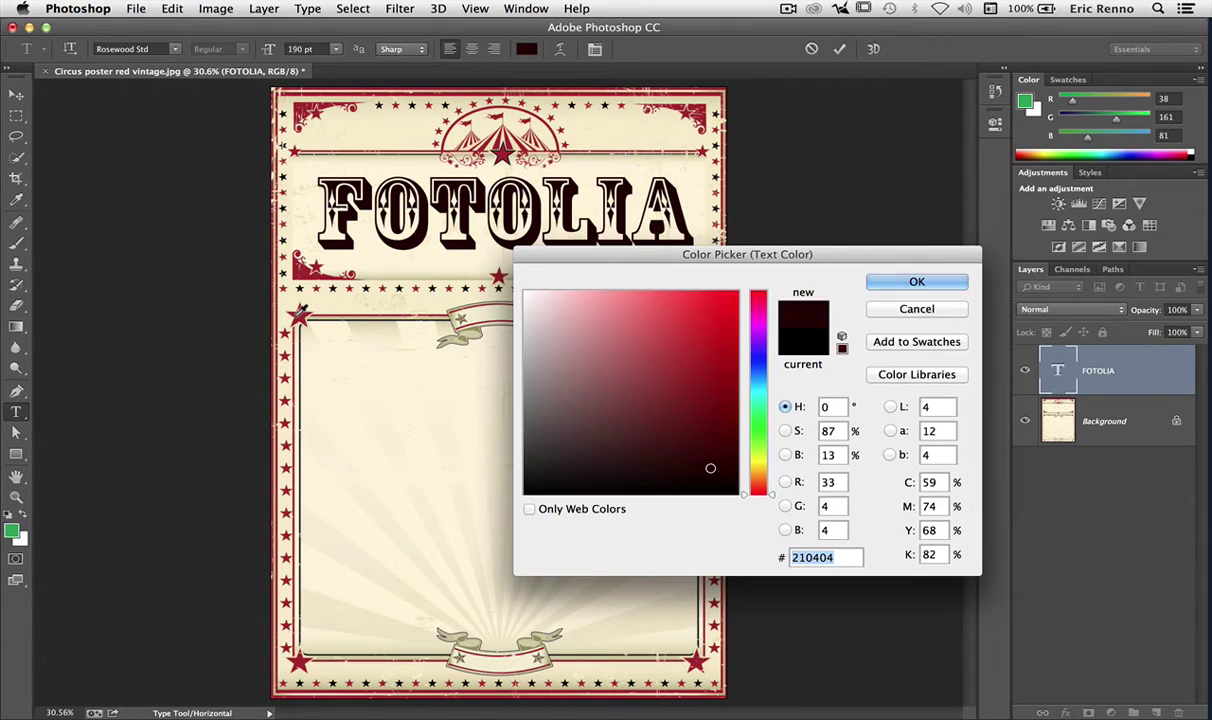
left_click(301, 318)
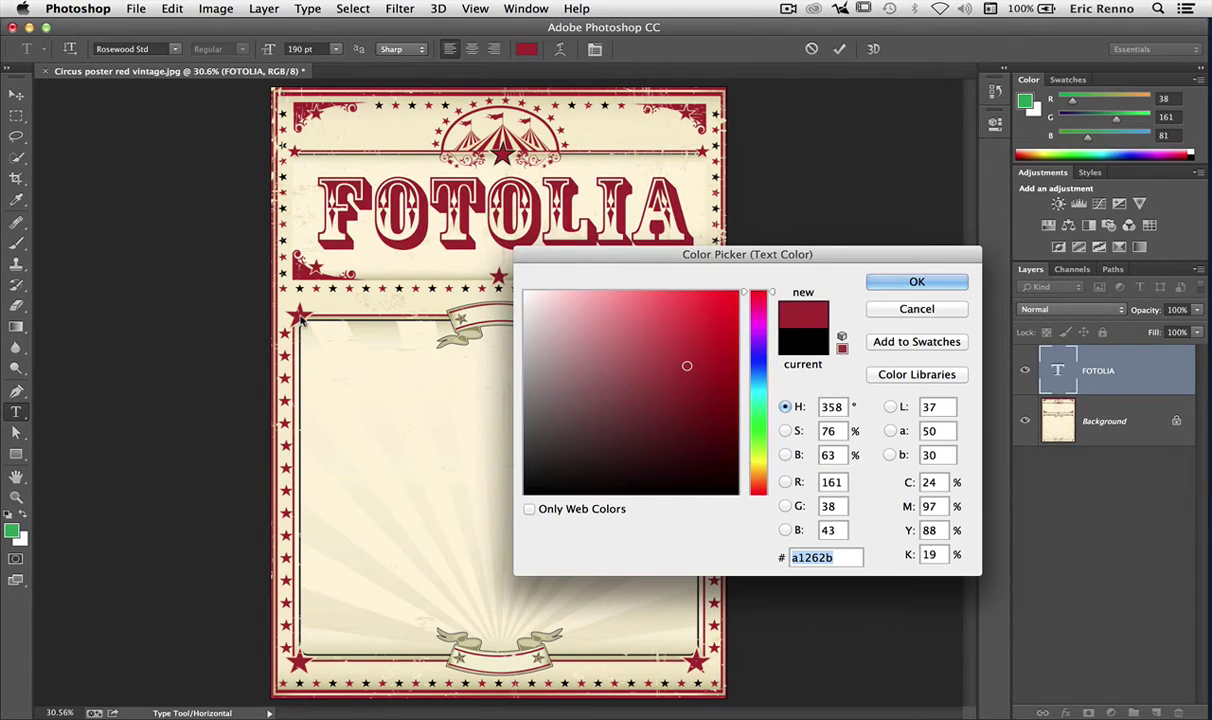
left_click(885, 282)
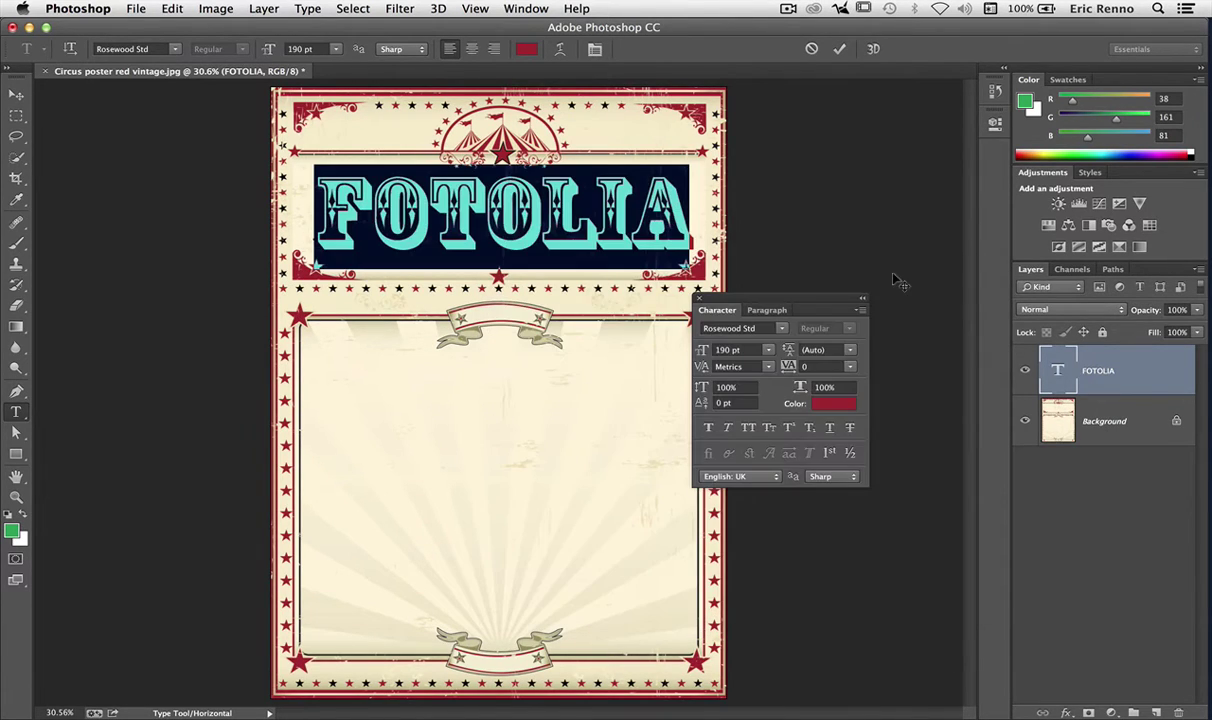
left_click(840, 52)
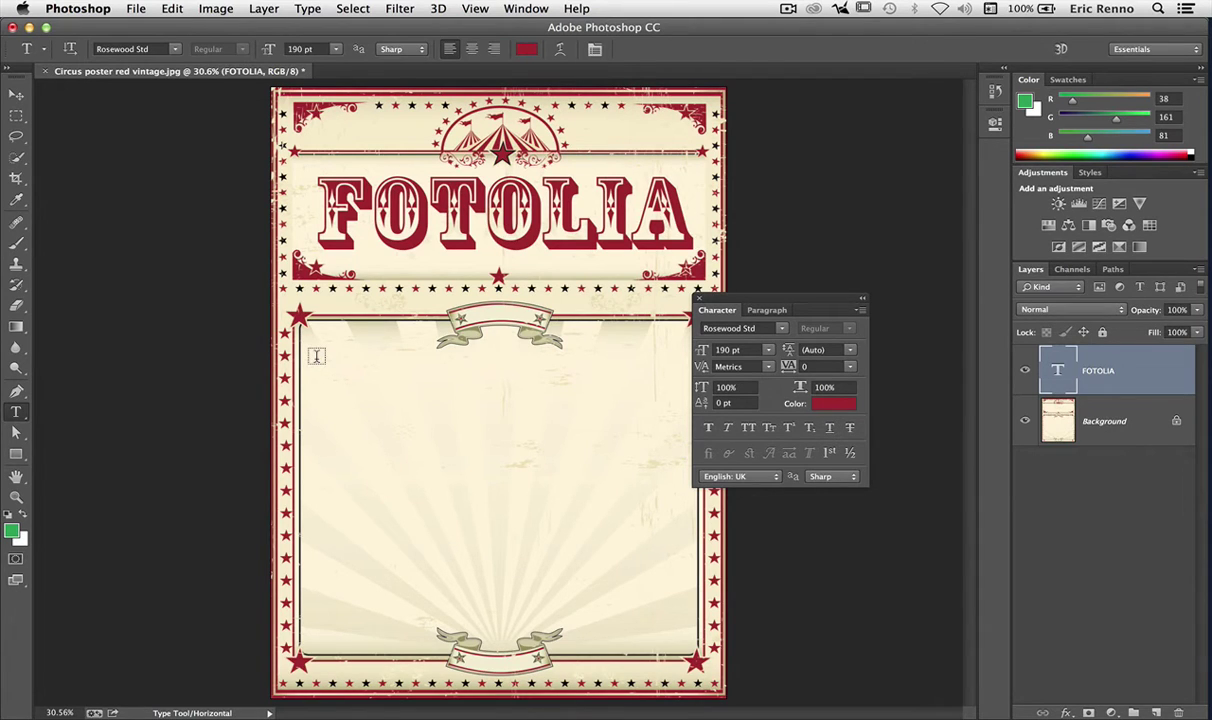
Add a new text layer inside the lower frame reading IMAGES, VIDEO, AND, VECTOR on four separate lines, and commit it
left_click(316, 356)
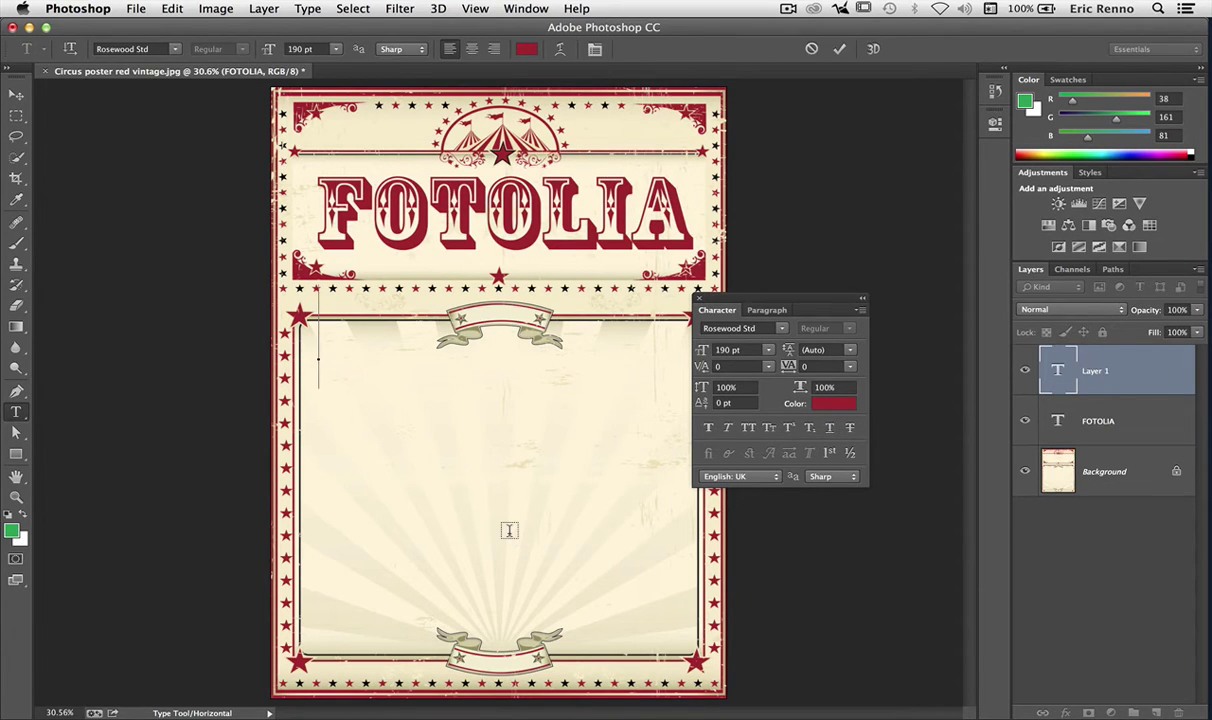
type("IMAGES")
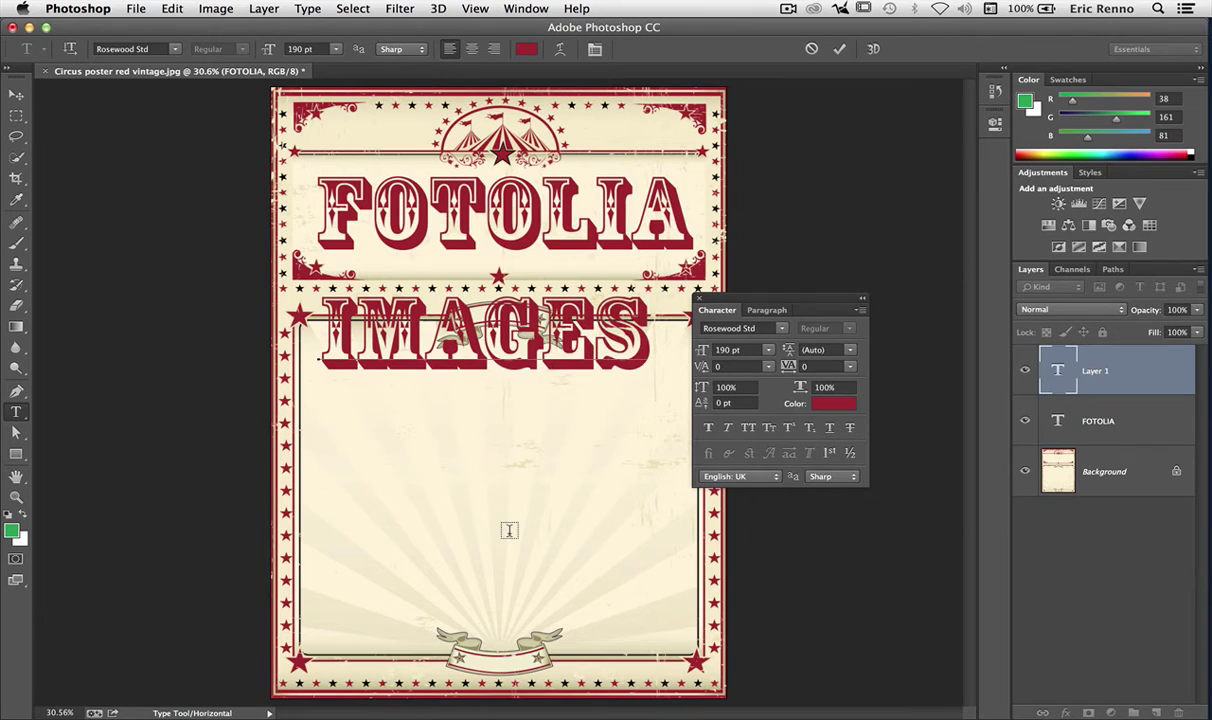
key("Return")
type("VIDEO")
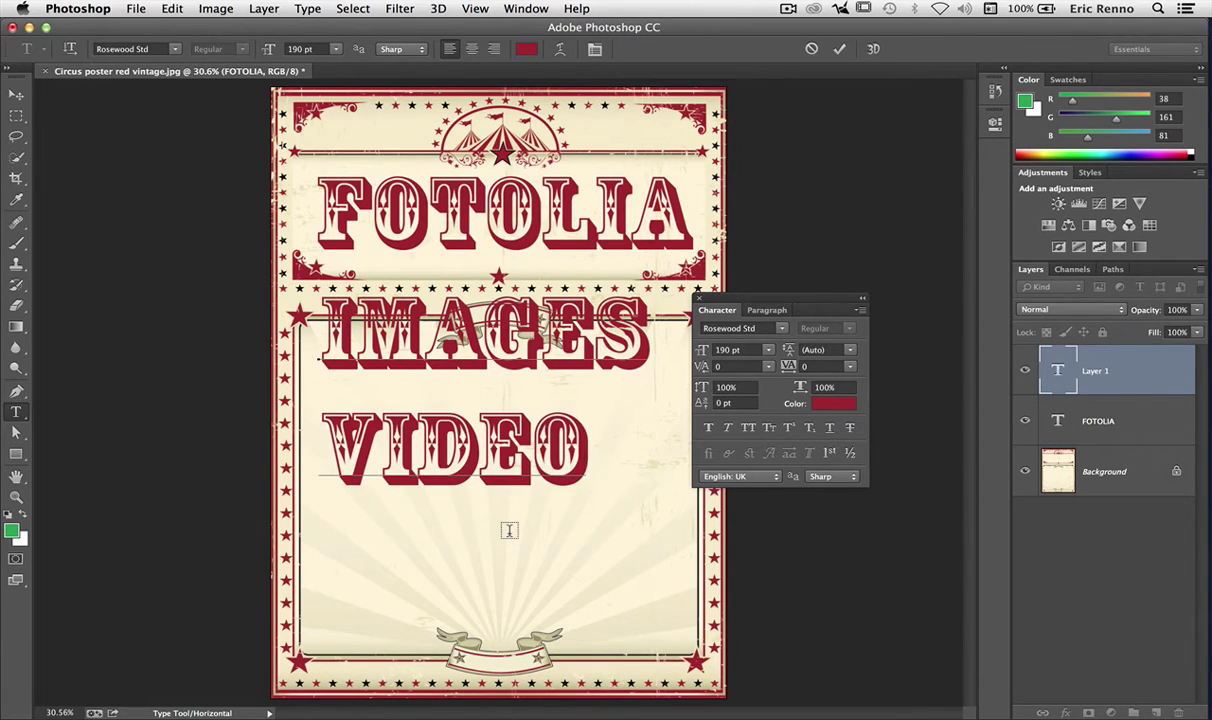
key("Return")
type("AND")
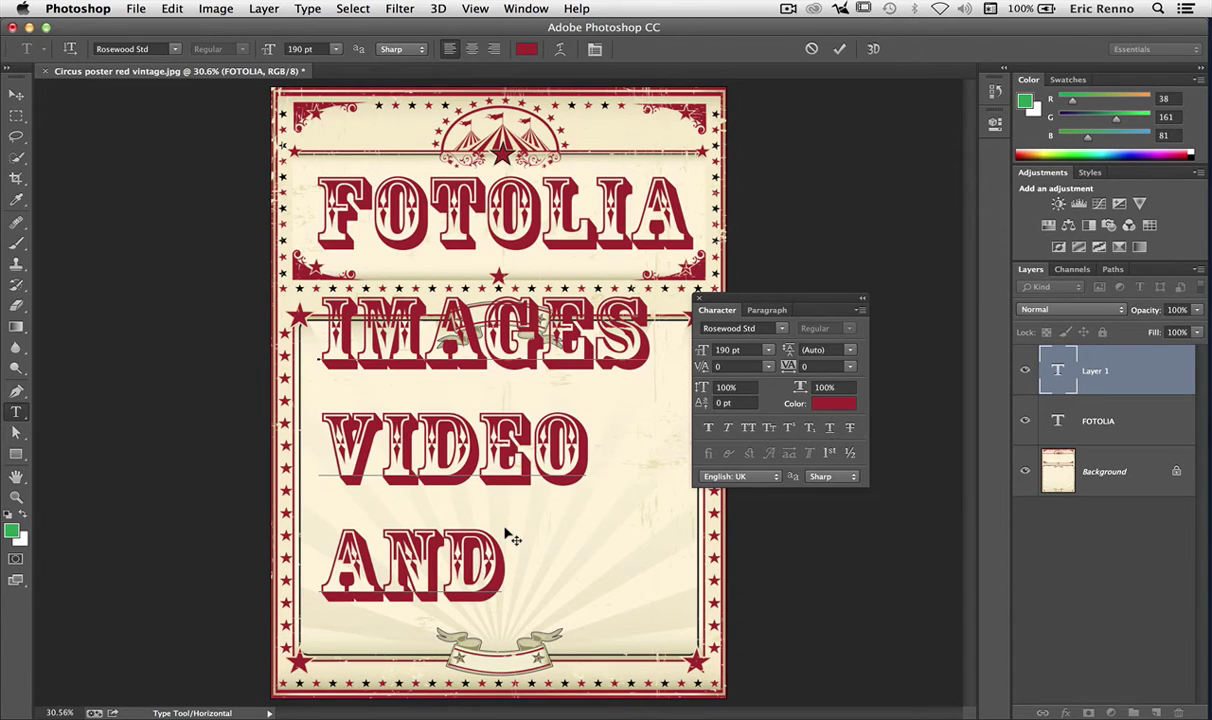
type("VEG")
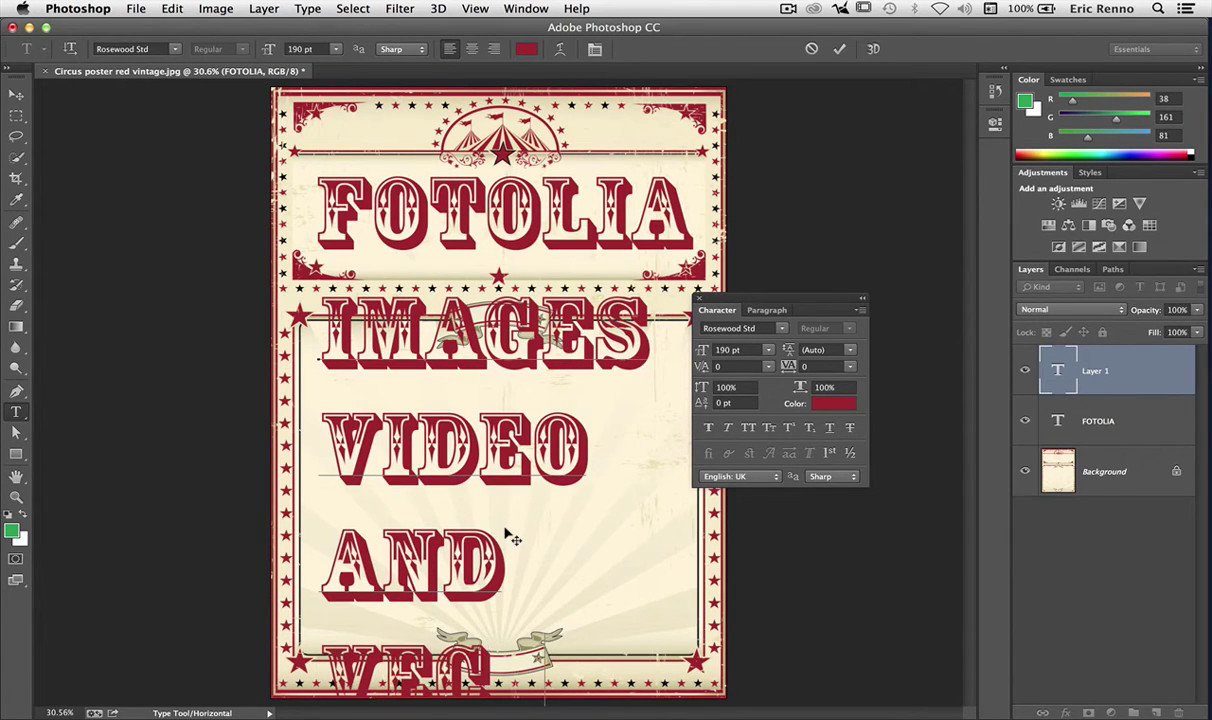
type("TOR")
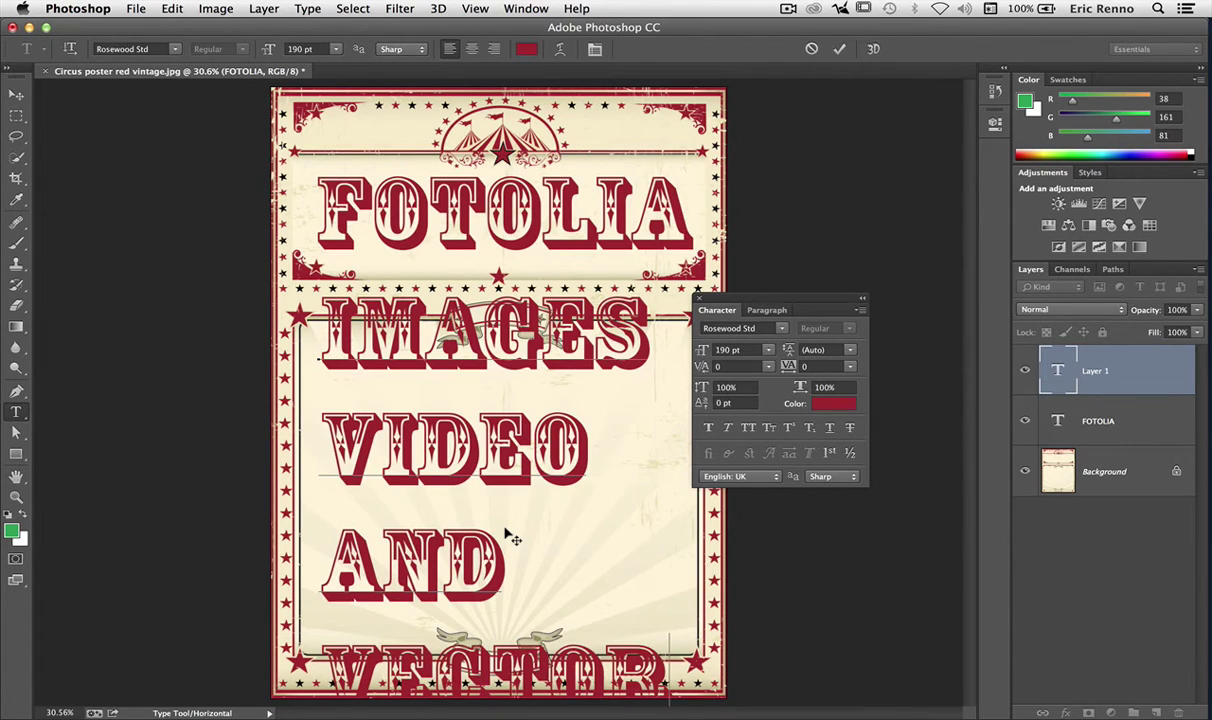
left_click(1053, 374)
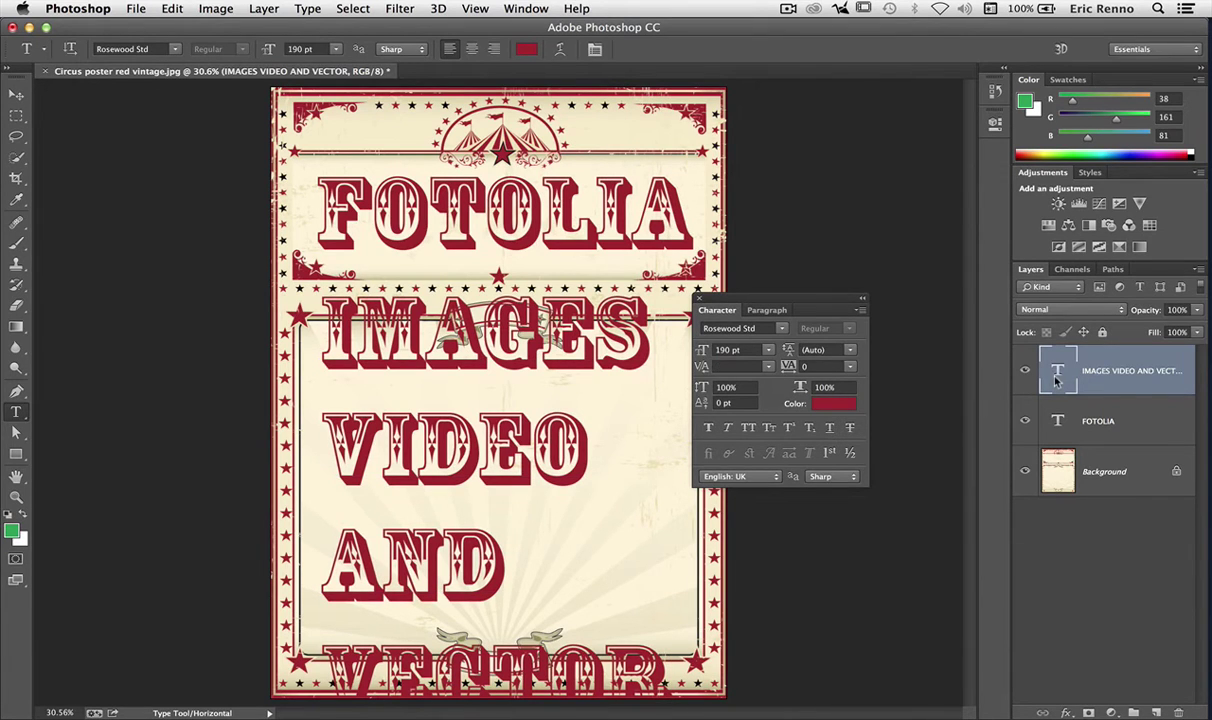
Set the font size of the whole IMAGES VIDEO AND VECTOR text to 60 pt
double_click(1055, 372)
left_click_drag(703, 350, 591, 349)
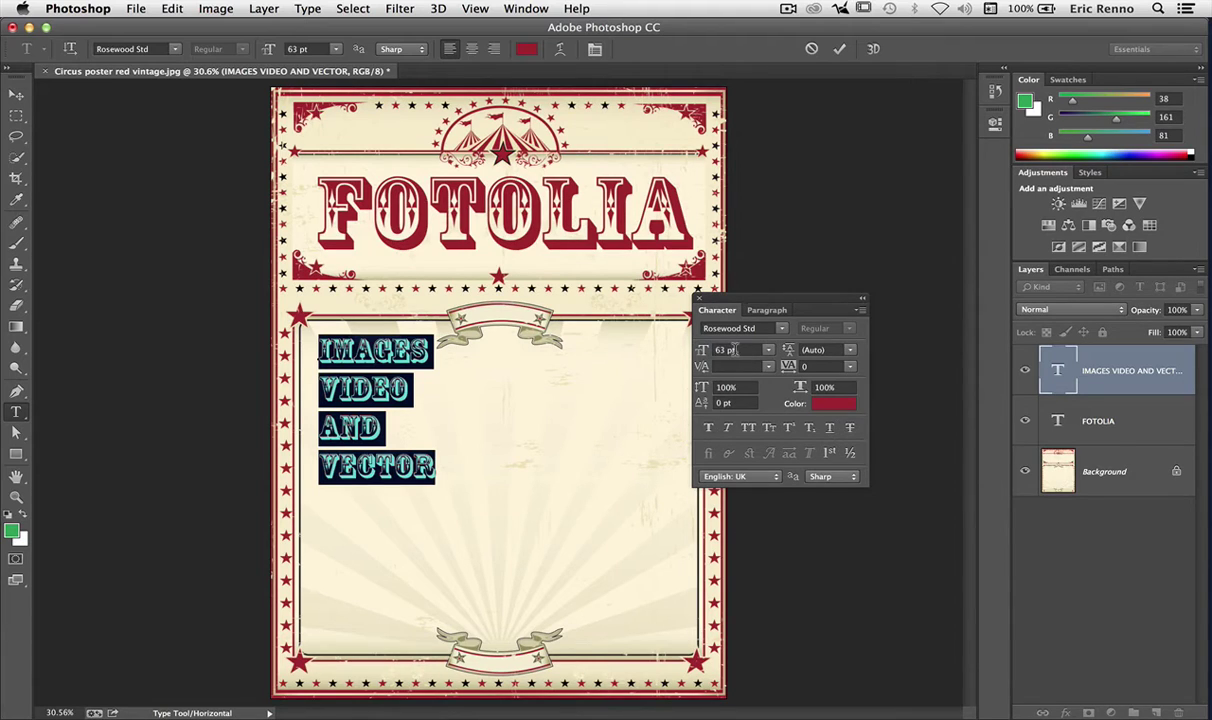
type("60")
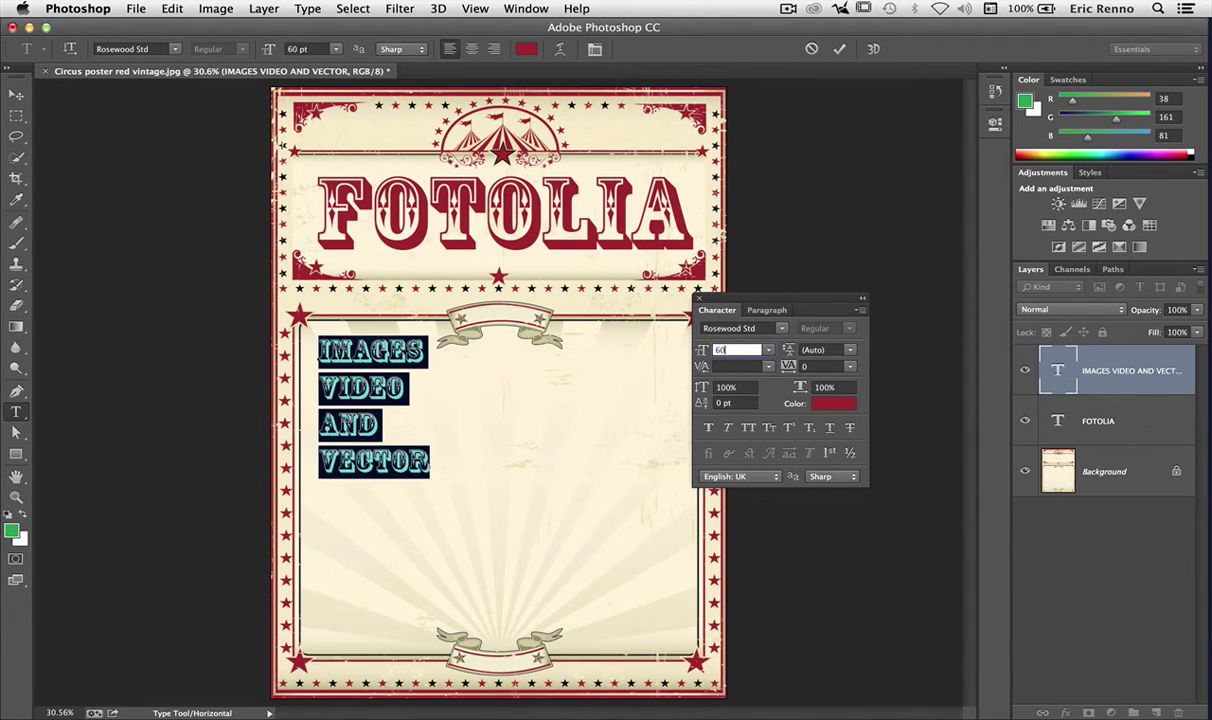
key("Return")
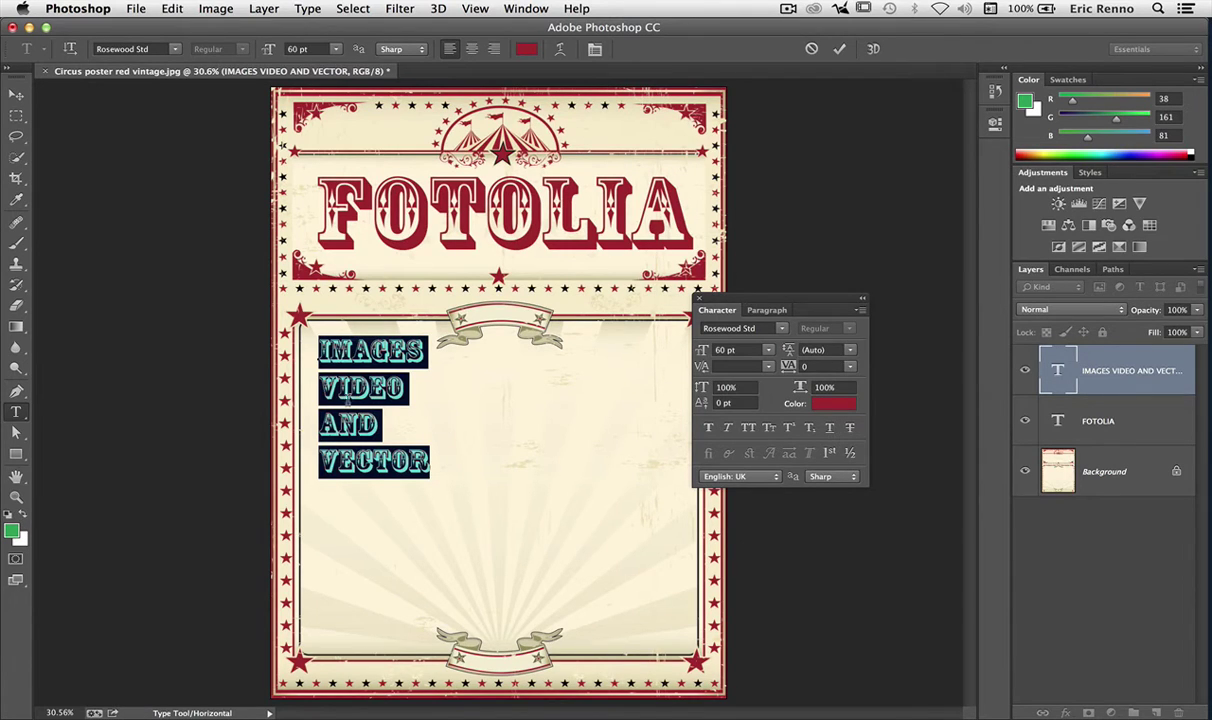
Centre-align the four-line text, shift it back inside the lower frame's left side, and commit it
left_click(473, 50)
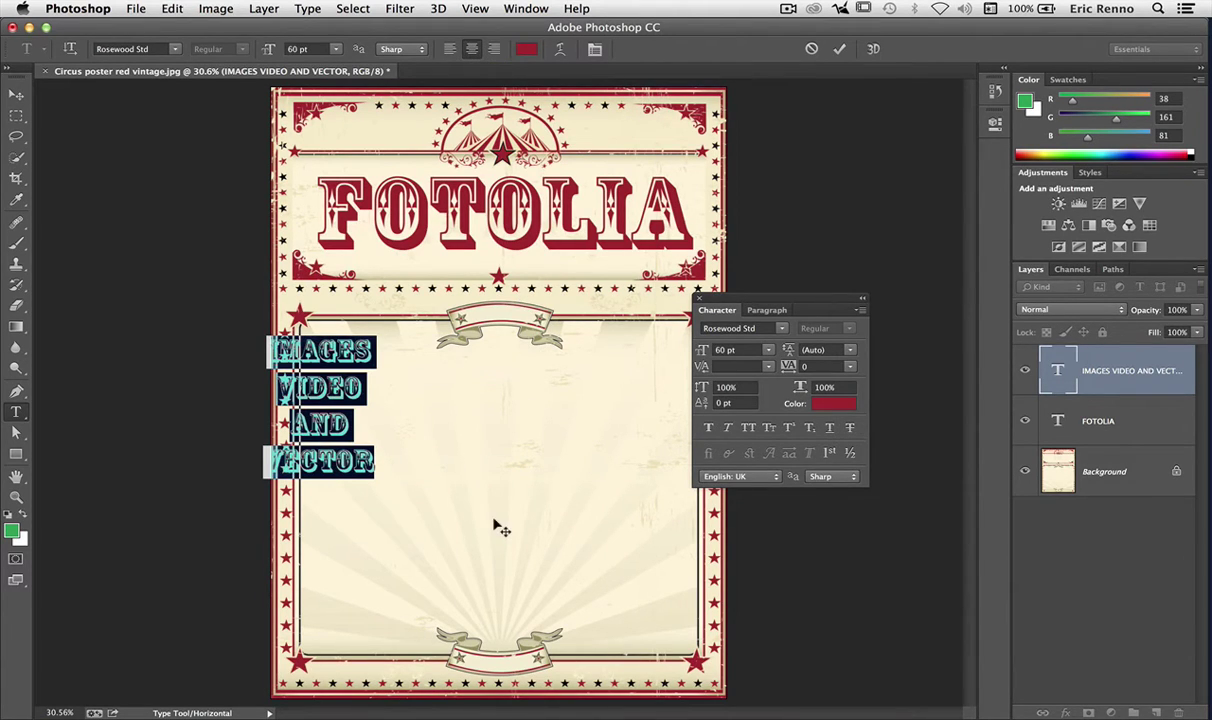
left_click_drag(497, 527, 555, 536)
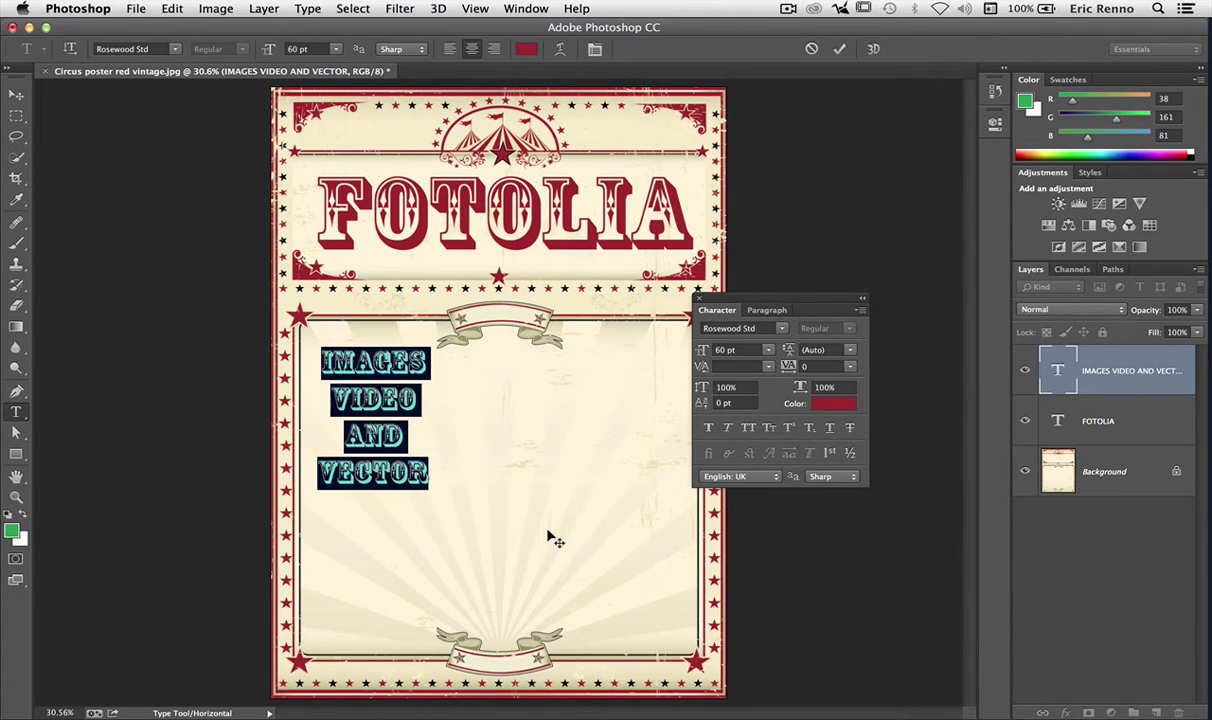
left_click(839, 49)
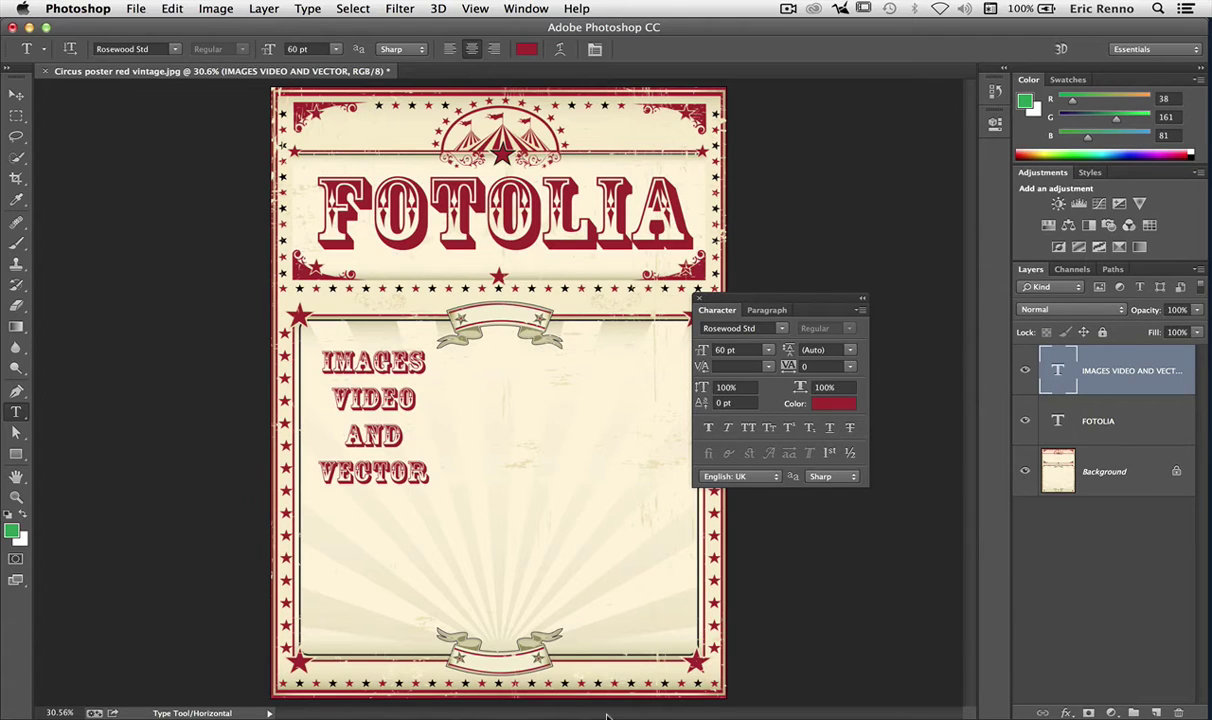
Create a paragraph text box to the right of the four-line text and fill it with Lorem Ipsum placeholder text
left_click_drag(823, 308, 839, 167)
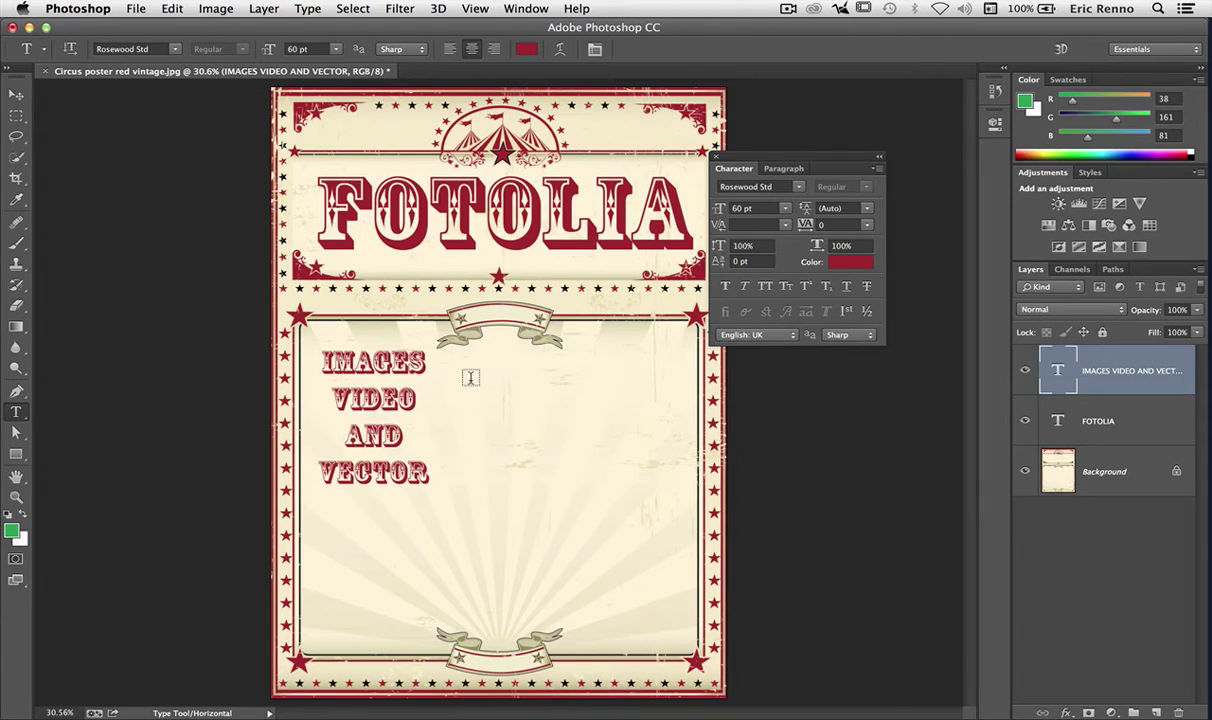
left_click_drag(471, 380, 676, 620)
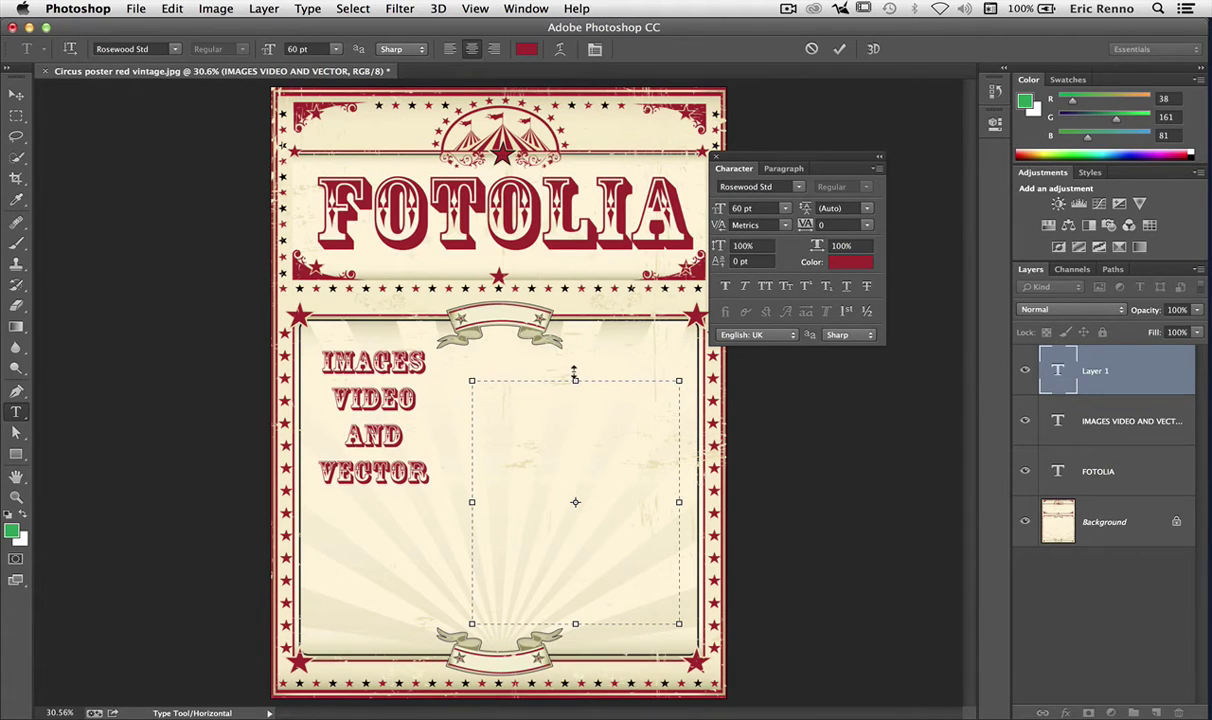
left_click_drag(575, 377, 575, 359)
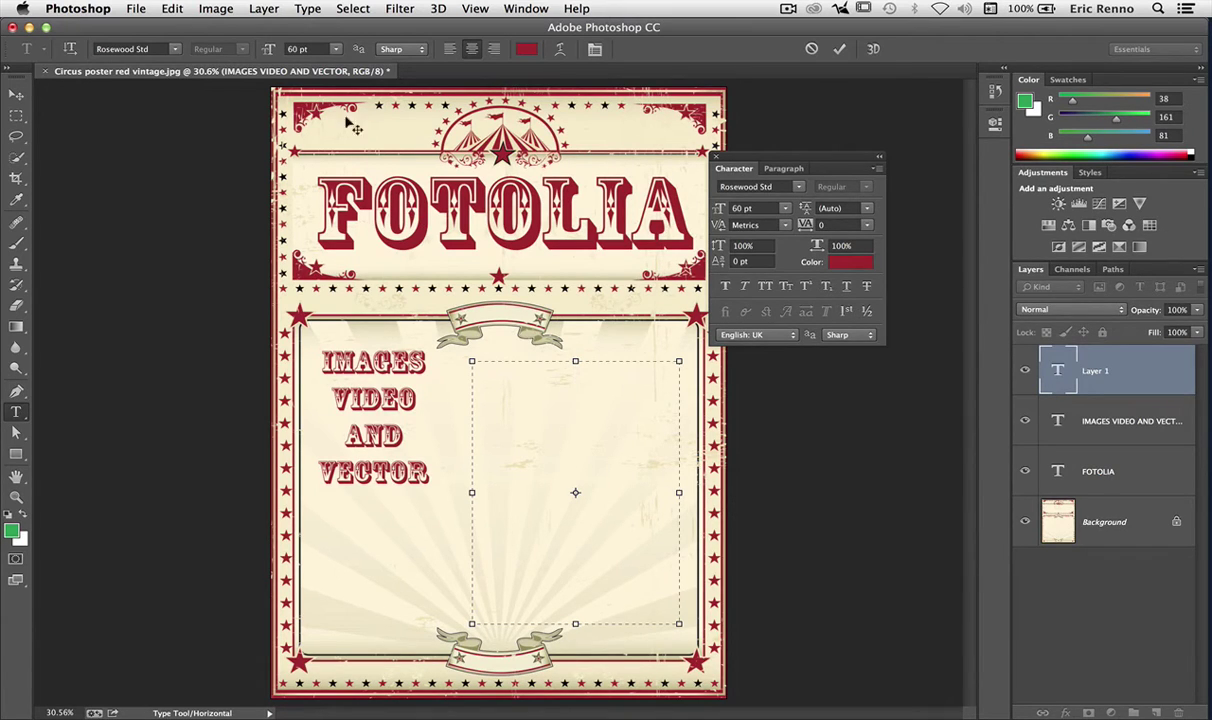
left_click(308, 9)
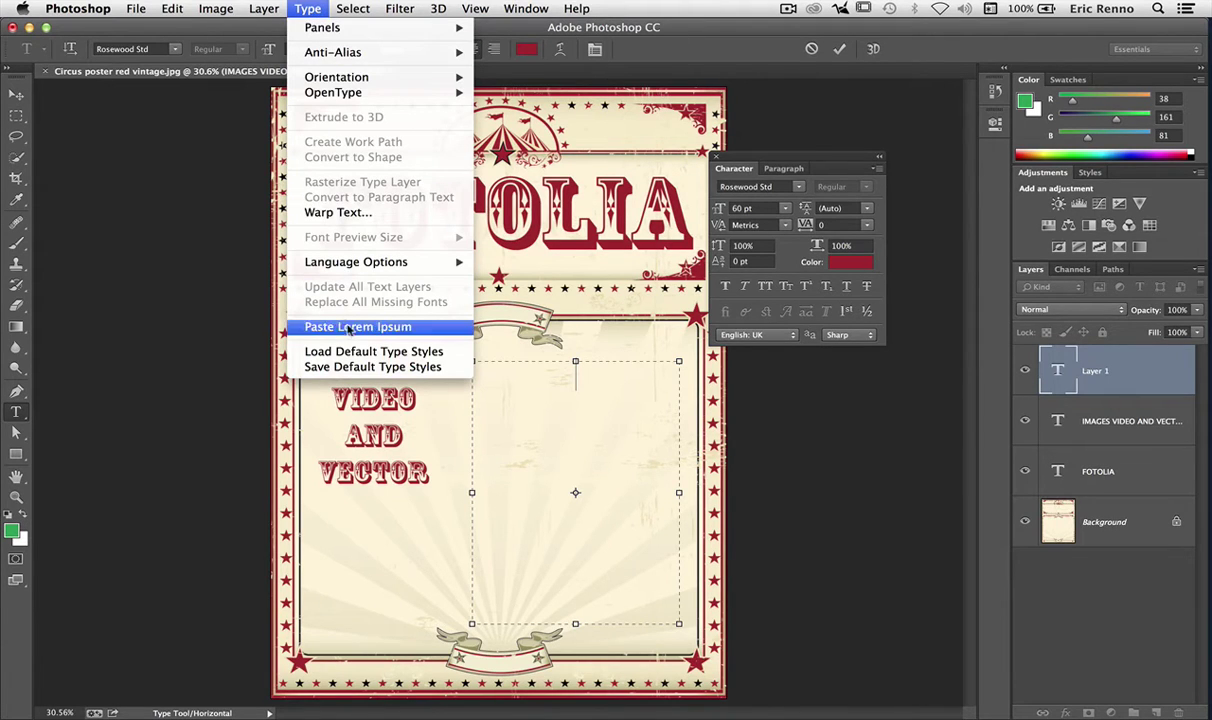
left_click(390, 330)
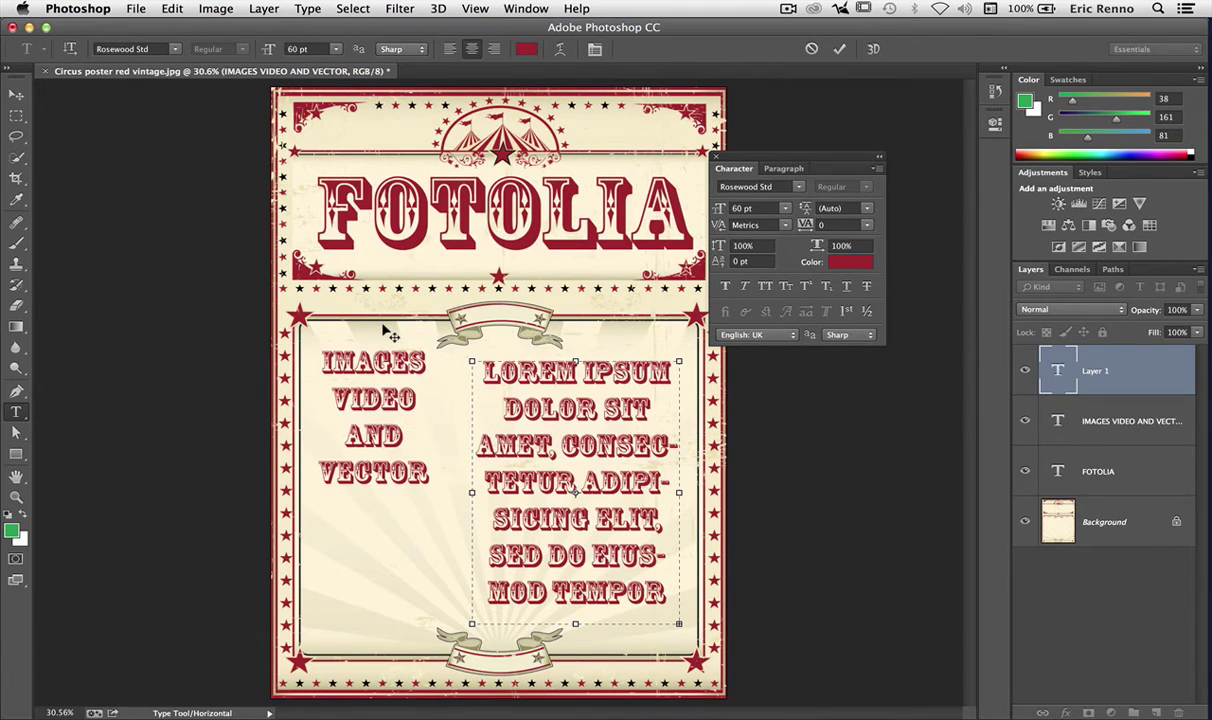
Reduce the font size of all the placeholder paragraph text to 14 pt
left_click(1062, 378)
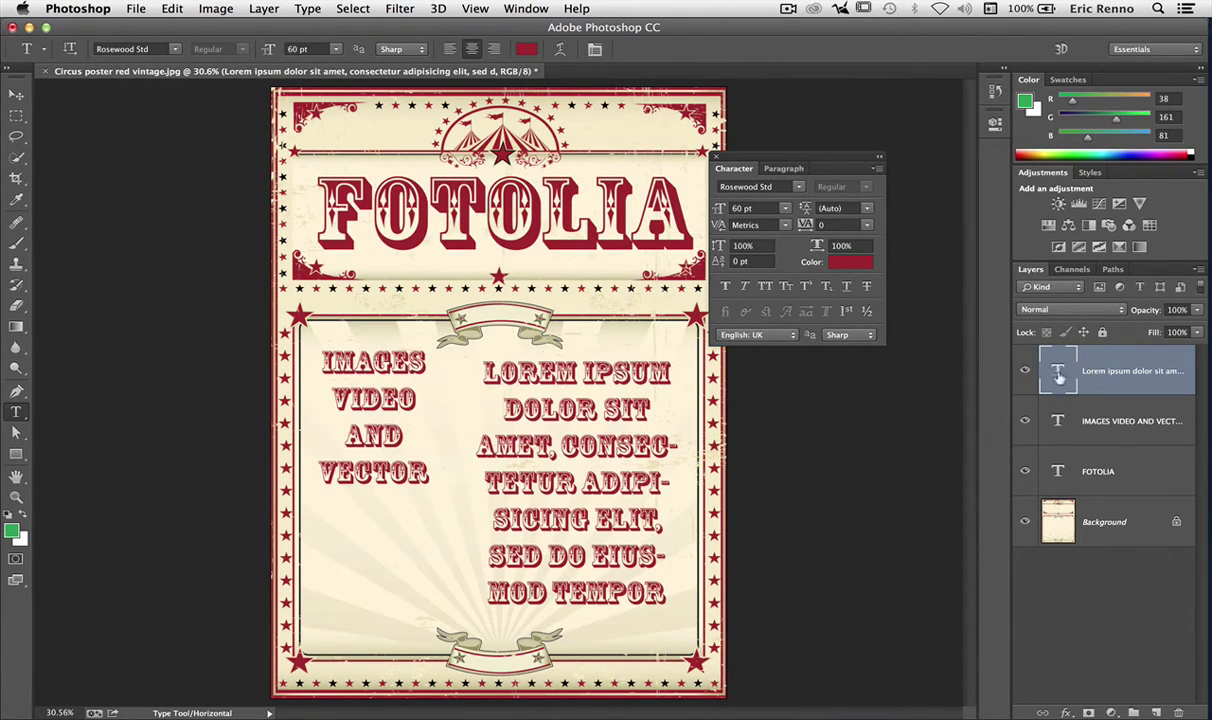
double_click(1062, 378)
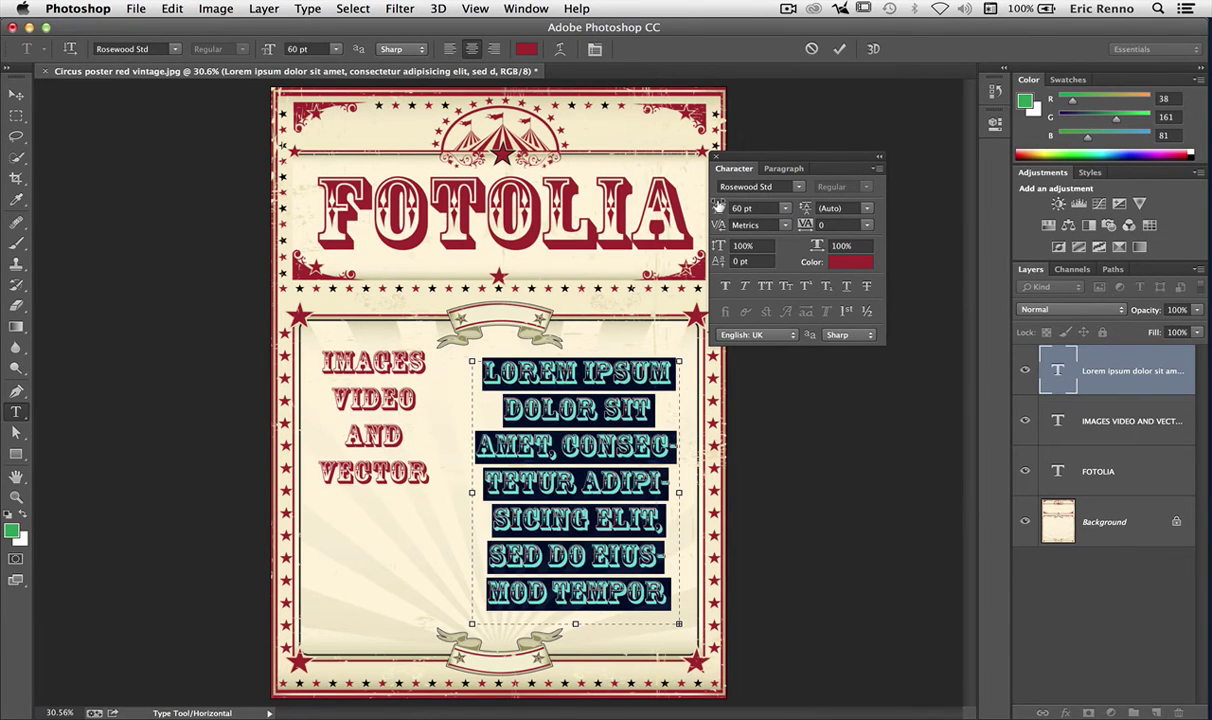
left_click_drag(718, 205, 655, 208)
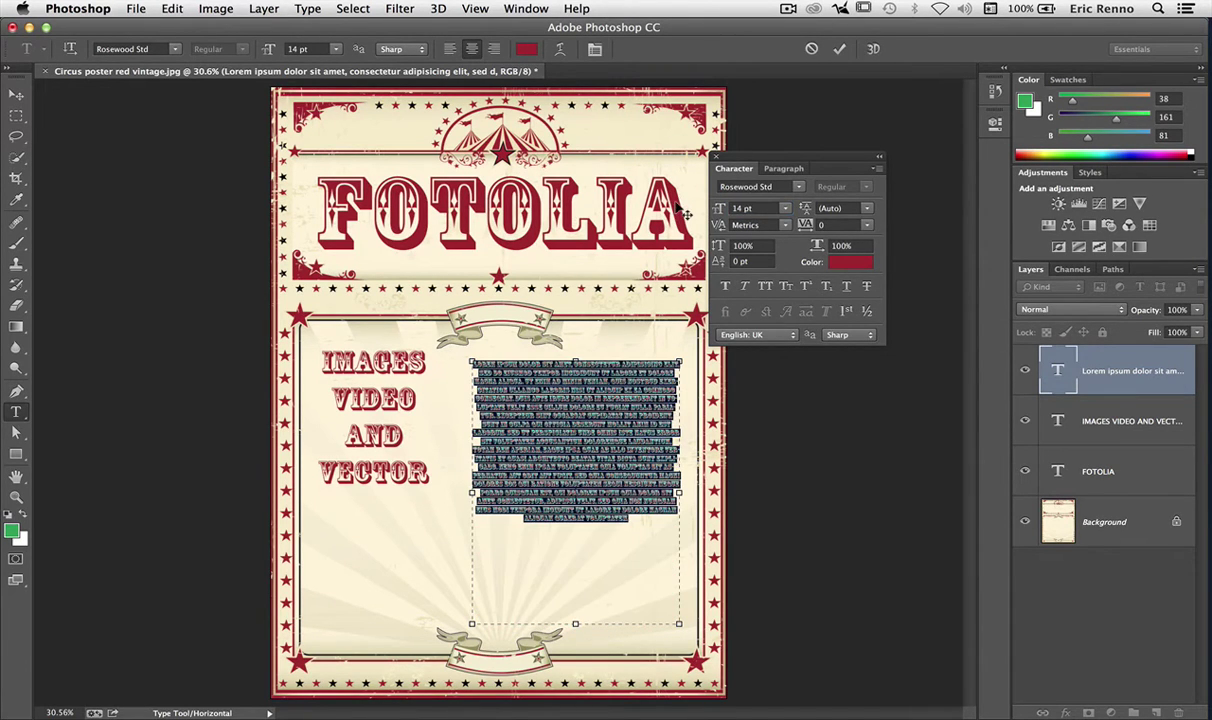
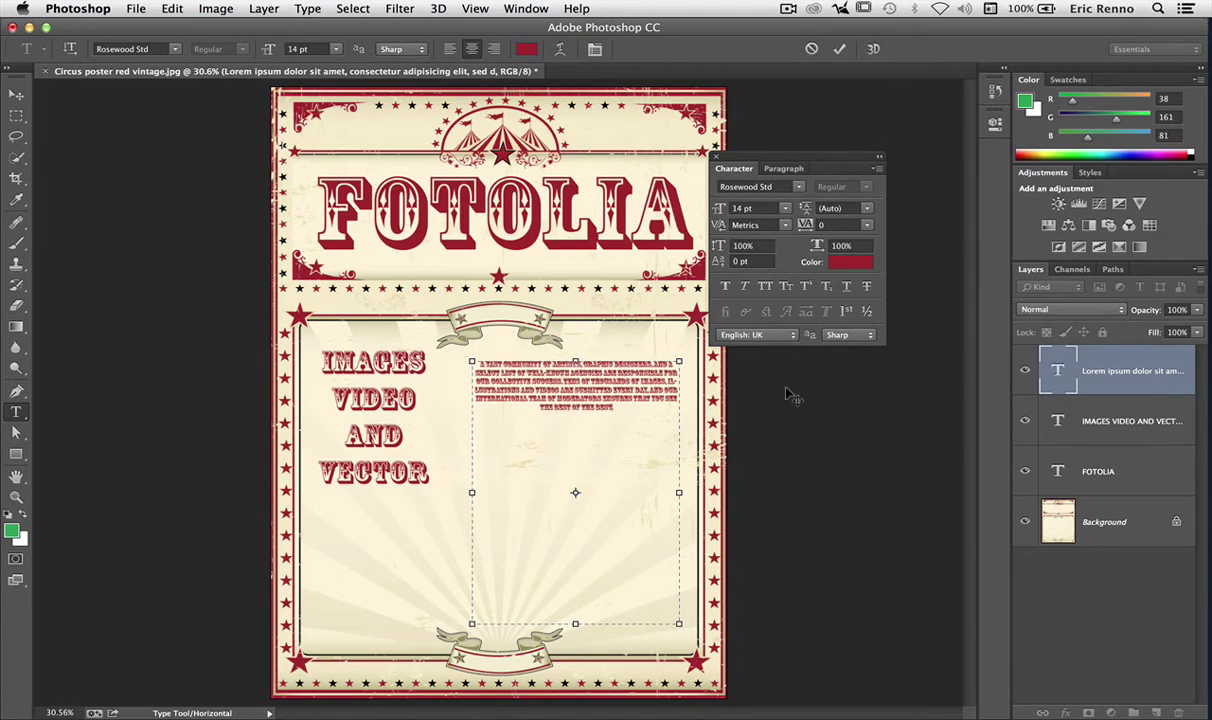
Set the whole "A vast community of artists" paragraph in the Titania font at 30 pt
double_click(1057, 369)
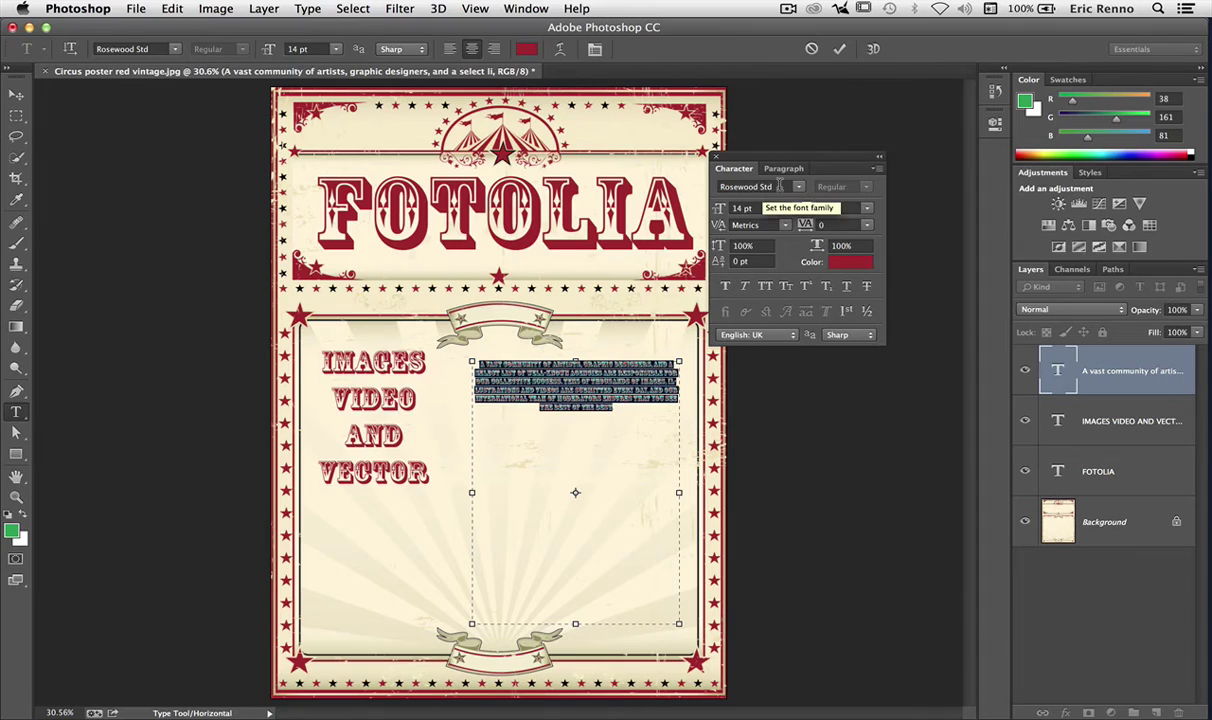
left_click(752, 187)
type("Titania")
key("Return")
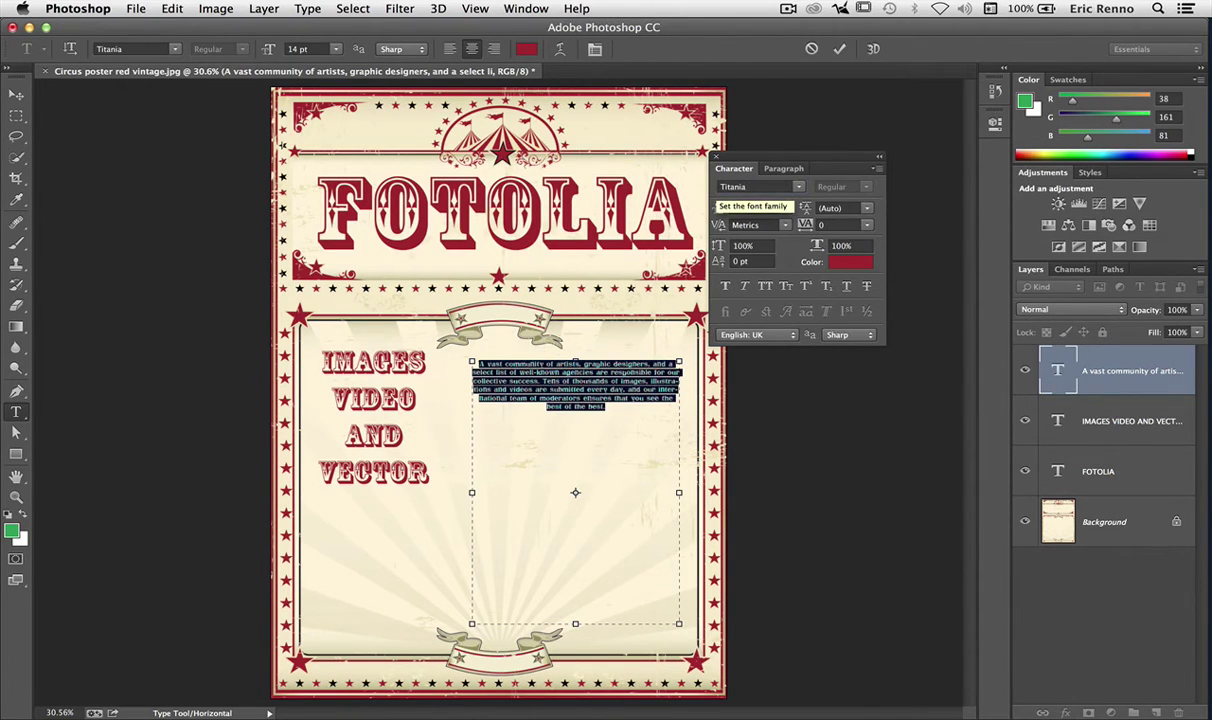
left_click(750, 208)
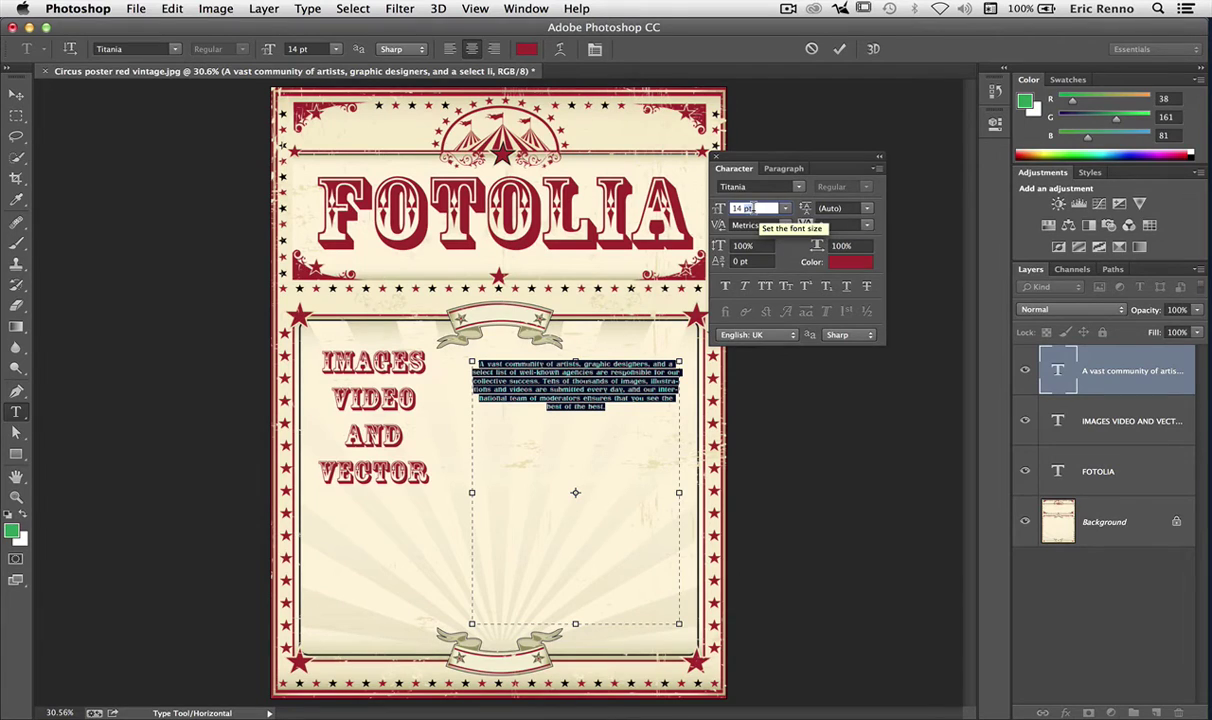
left_click(718, 208)
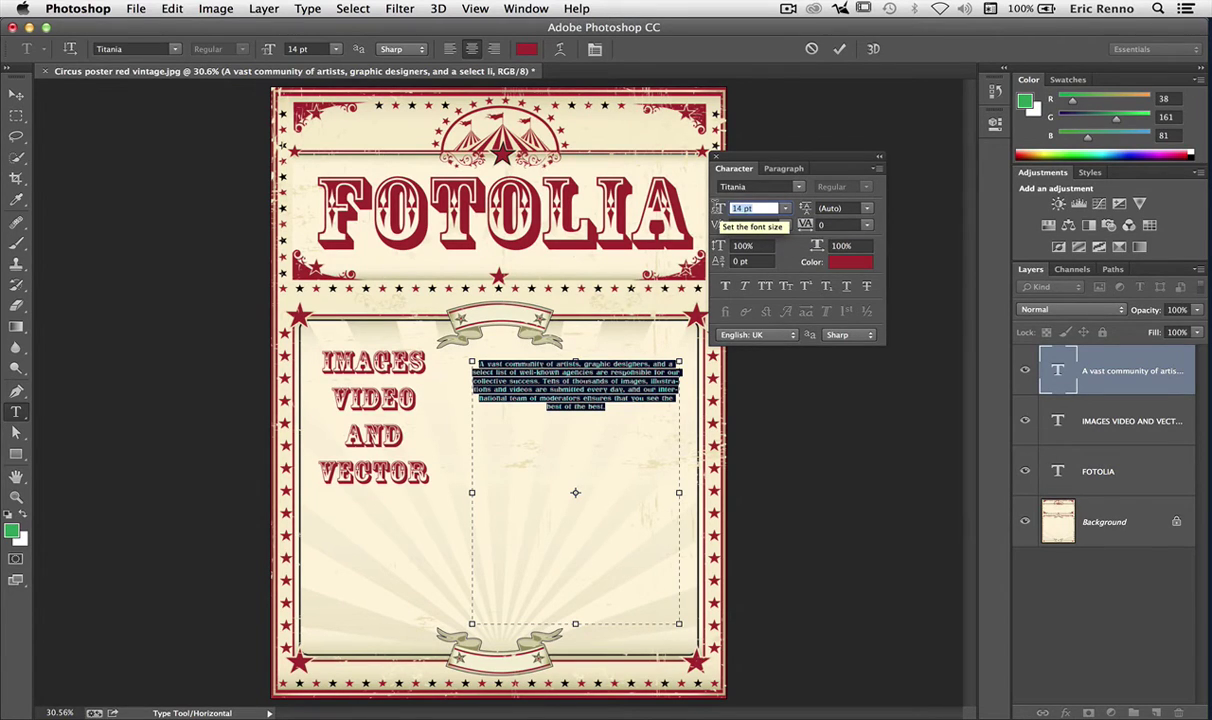
type("30")
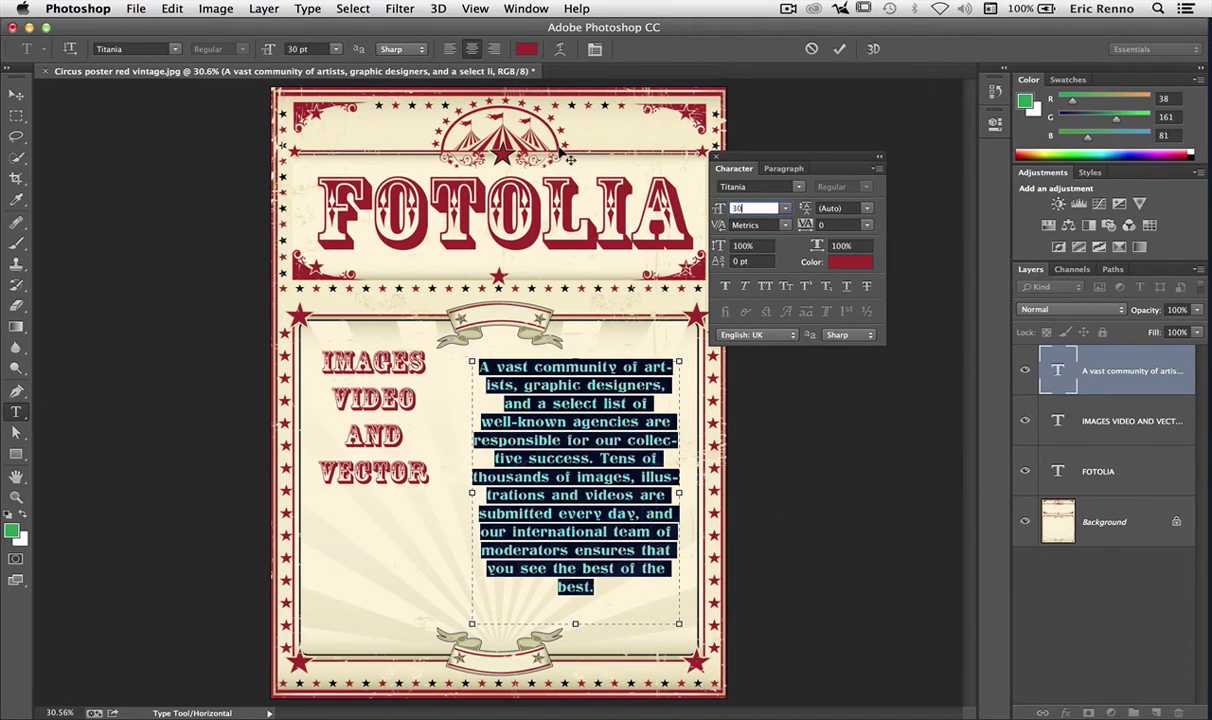
Left-align the paragraph, then widen its text box on both sides and shorten it to fit closely around the copy
left_click(450, 49)
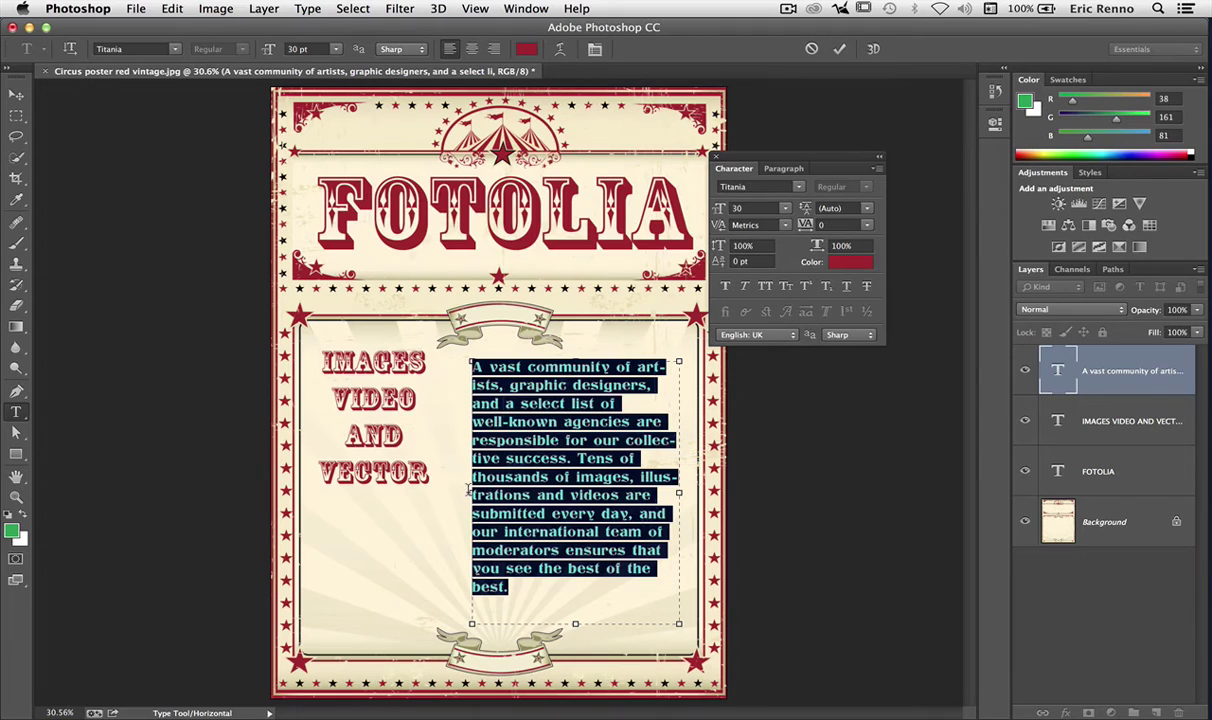
left_click_drag(463, 491, 439, 493)
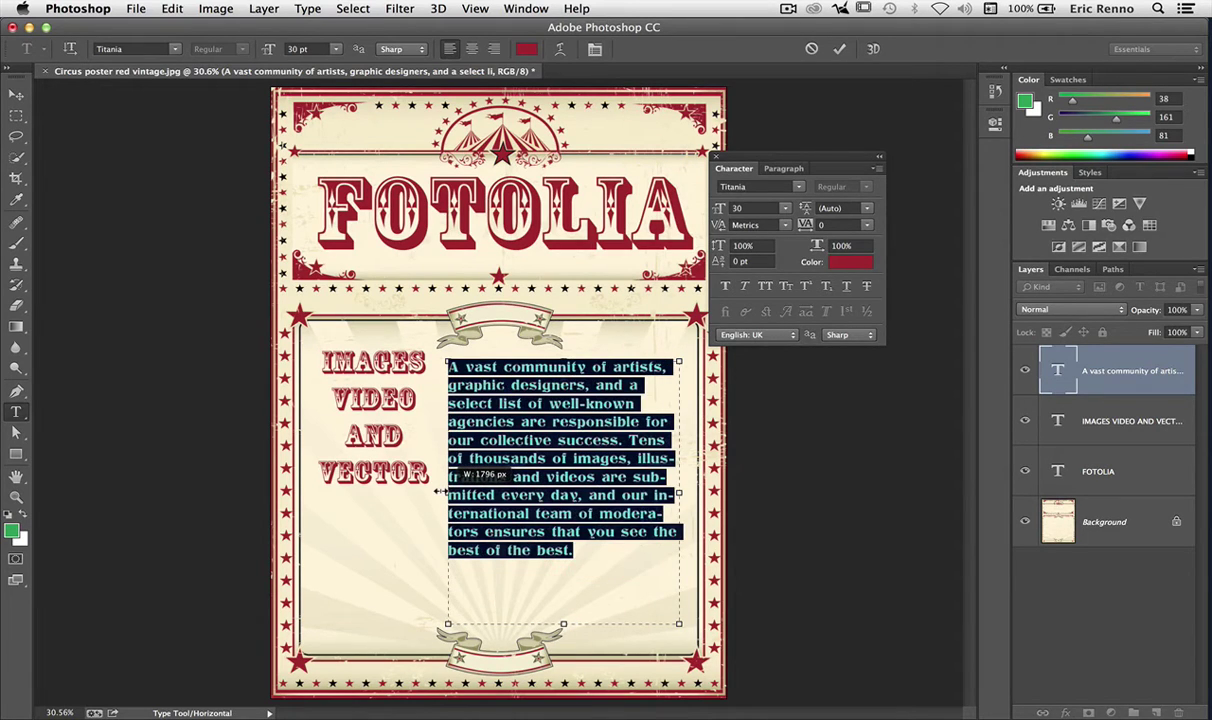
left_click(558, 617)
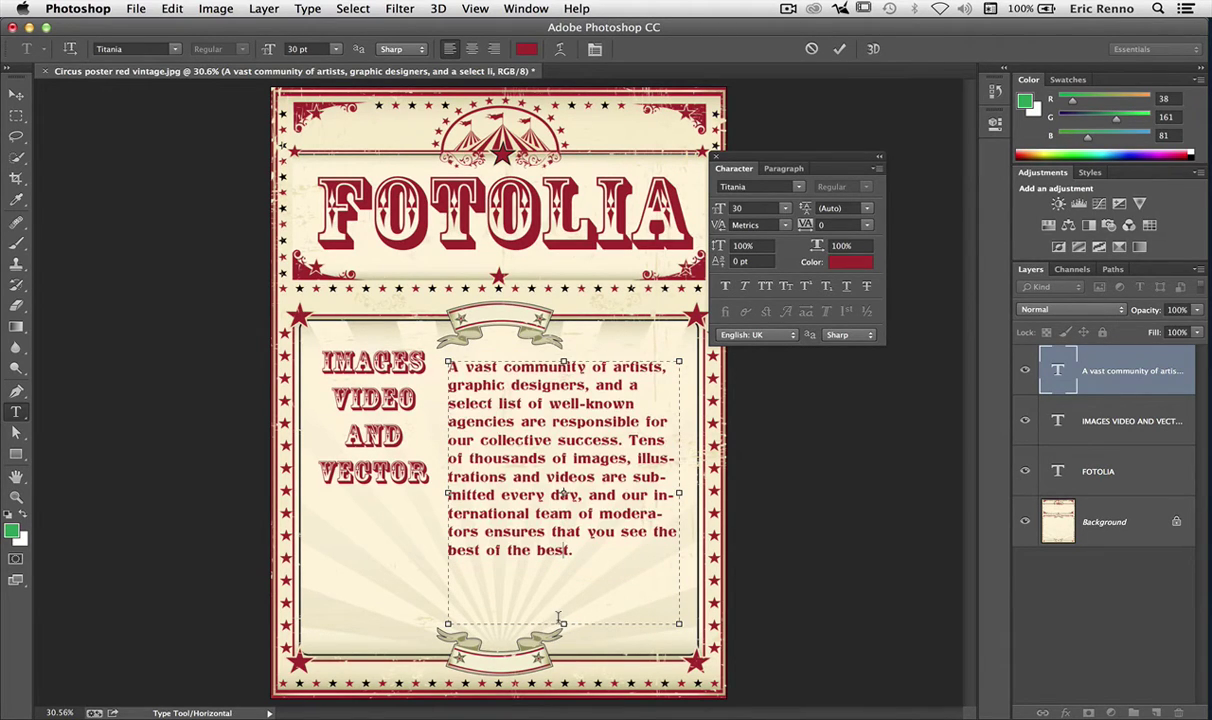
left_click_drag(562, 623, 563, 585)
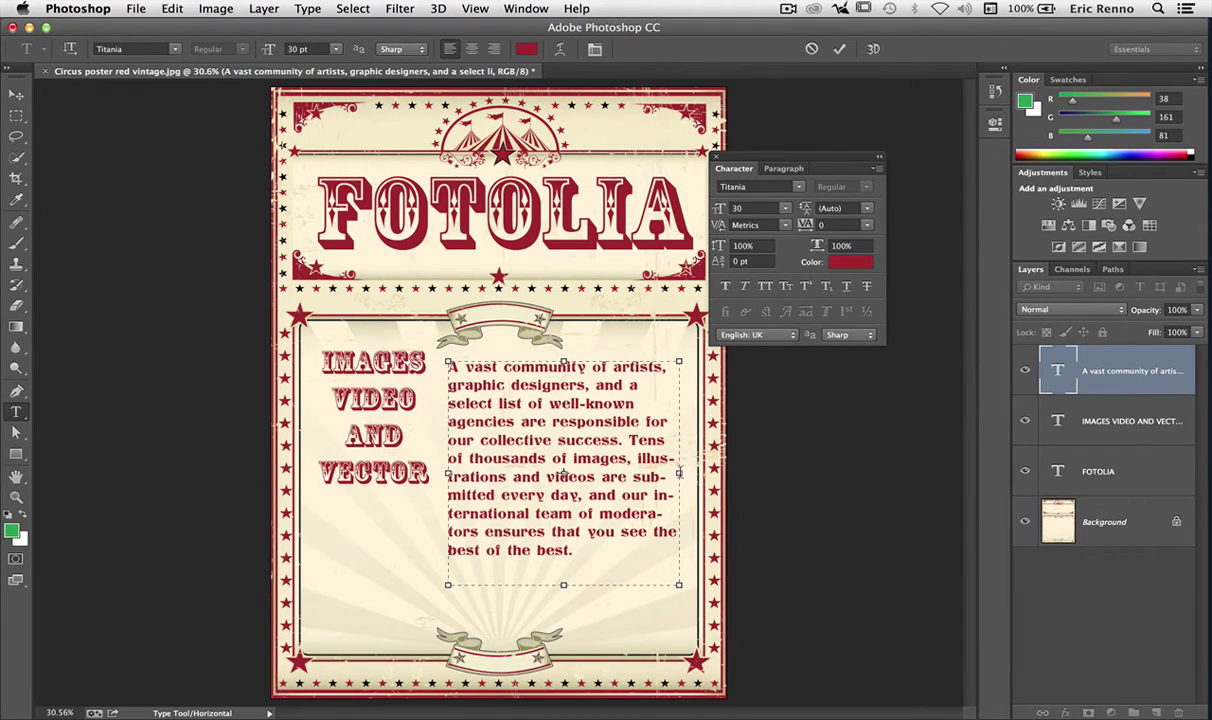
left_click_drag(683, 473, 695, 473)
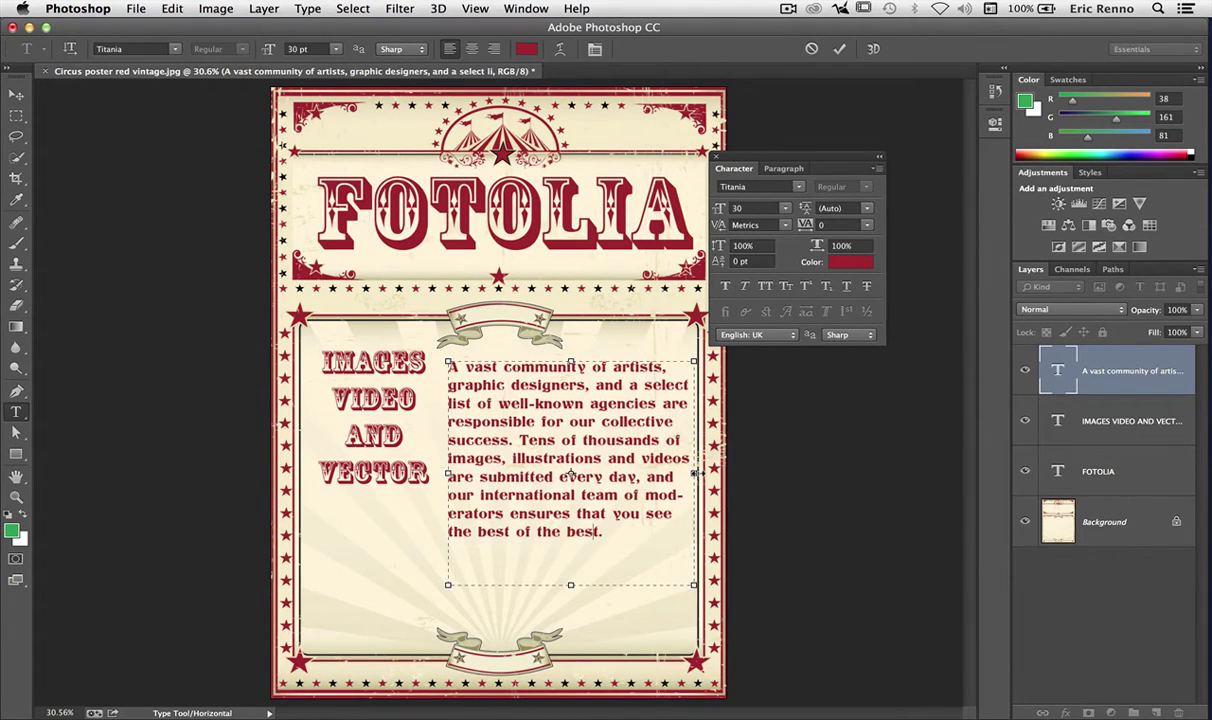
left_click_drag(569, 581, 570, 553)
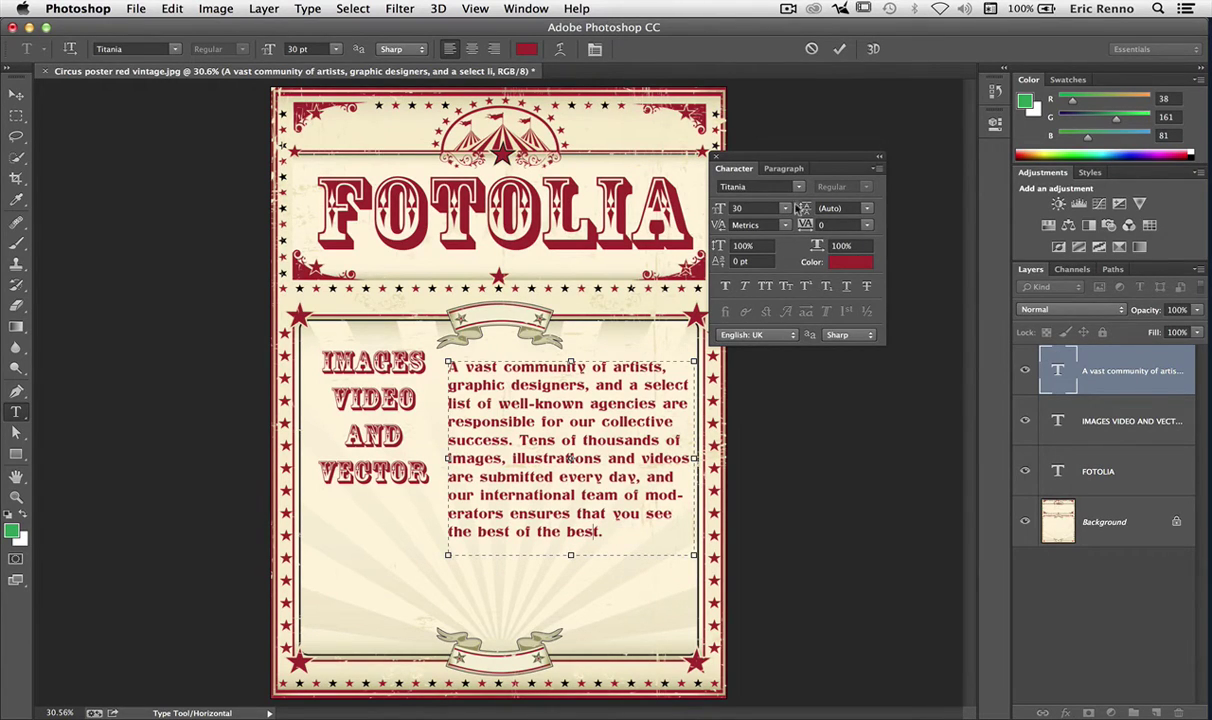
Zoom in on the "A vast community of artists" paragraph and move the Character panel clear of its text
left_click_drag(781, 157, 810, 293)
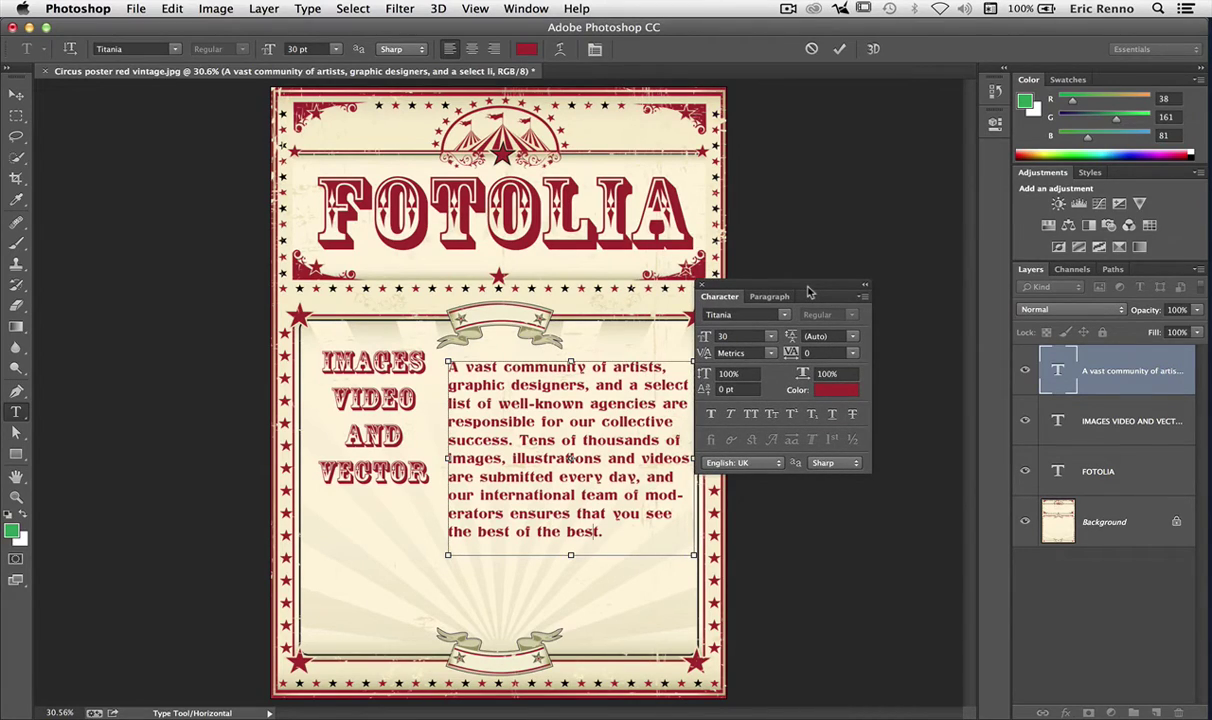
key("super+plus")
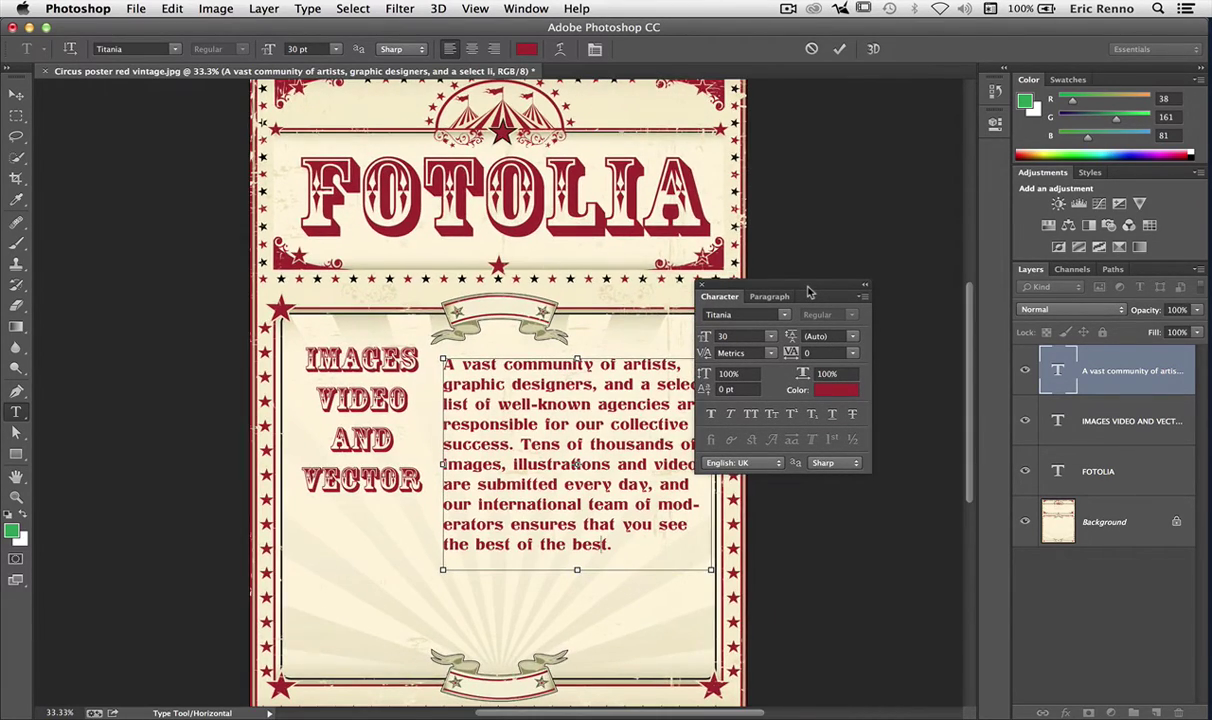
key("super+plus")
key("super+plus")
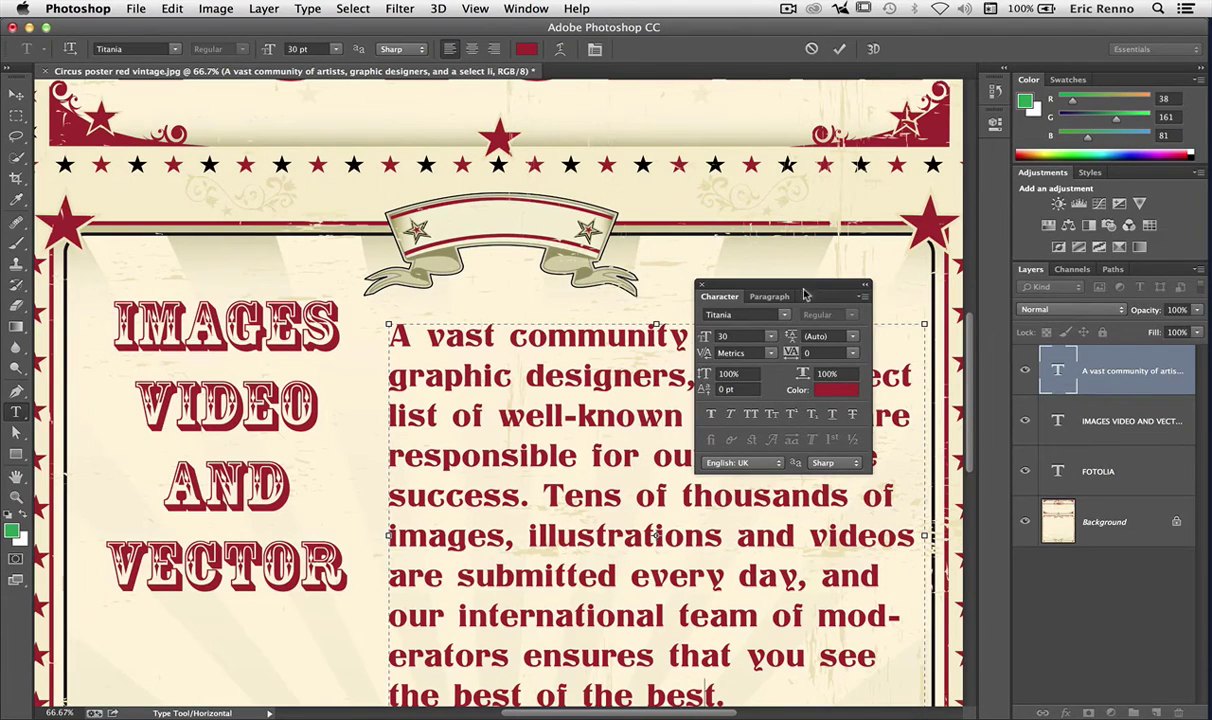
scroll(543, 462, "down", 3)
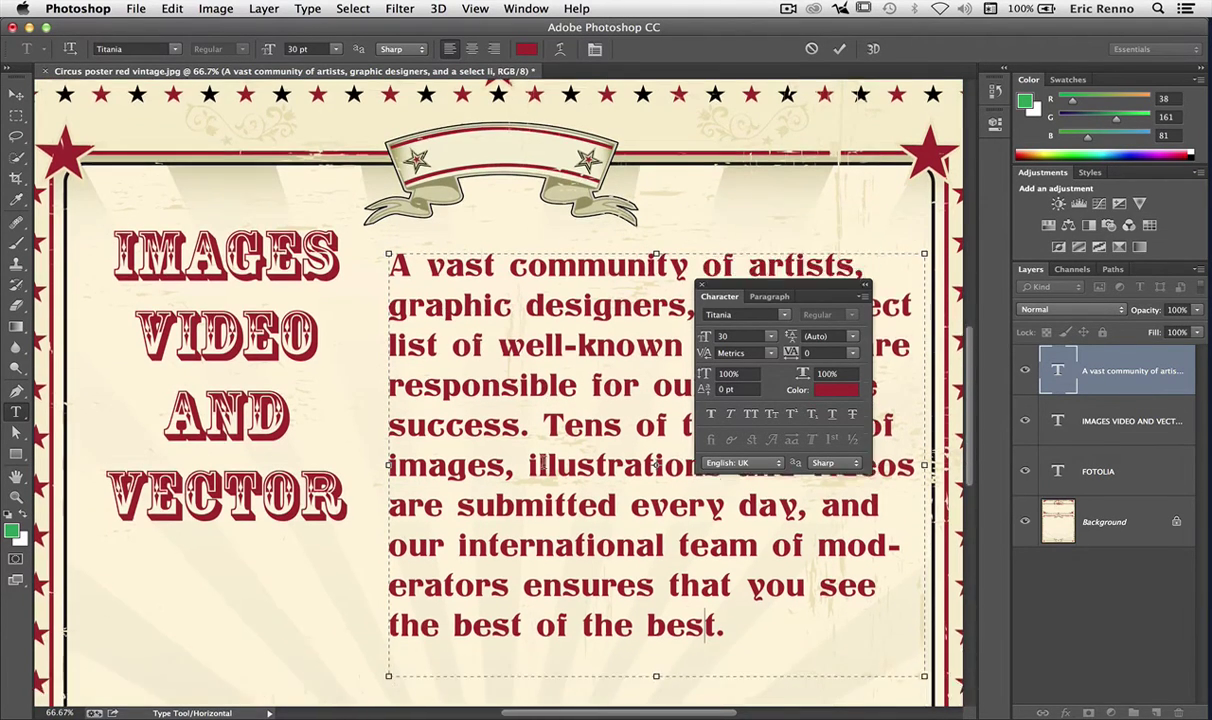
scroll(543, 462, "right", 5)
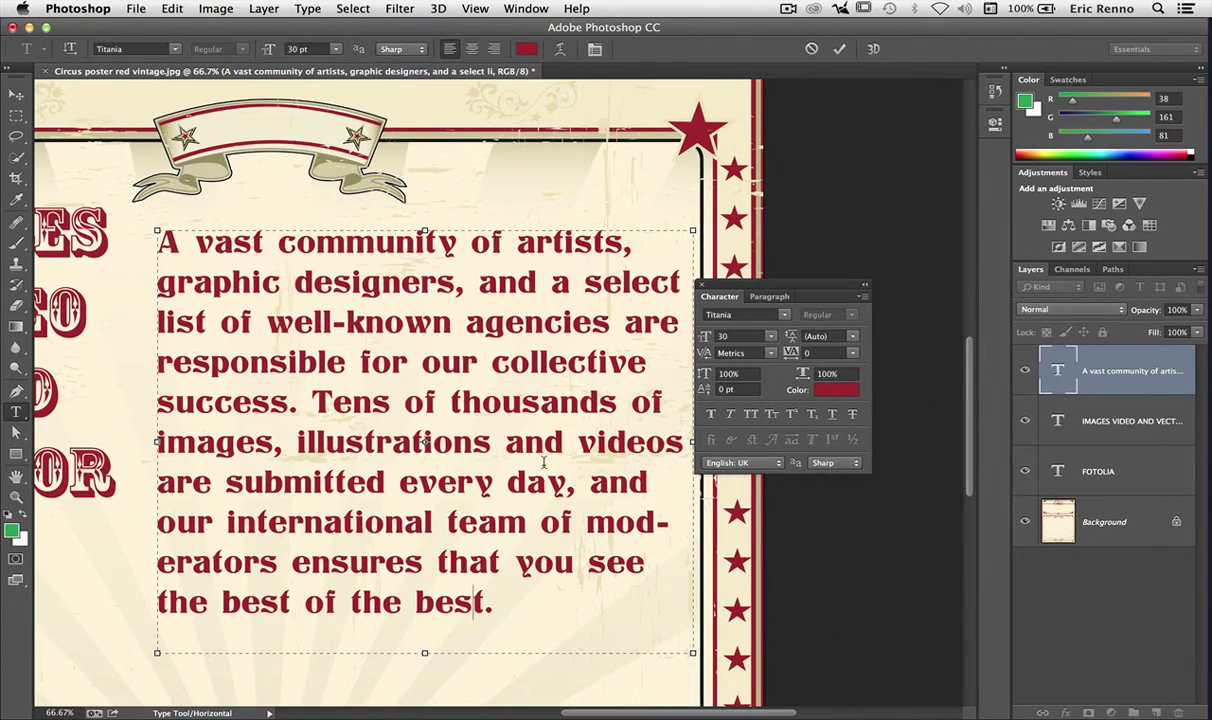
scroll(543, 462, "left", 2)
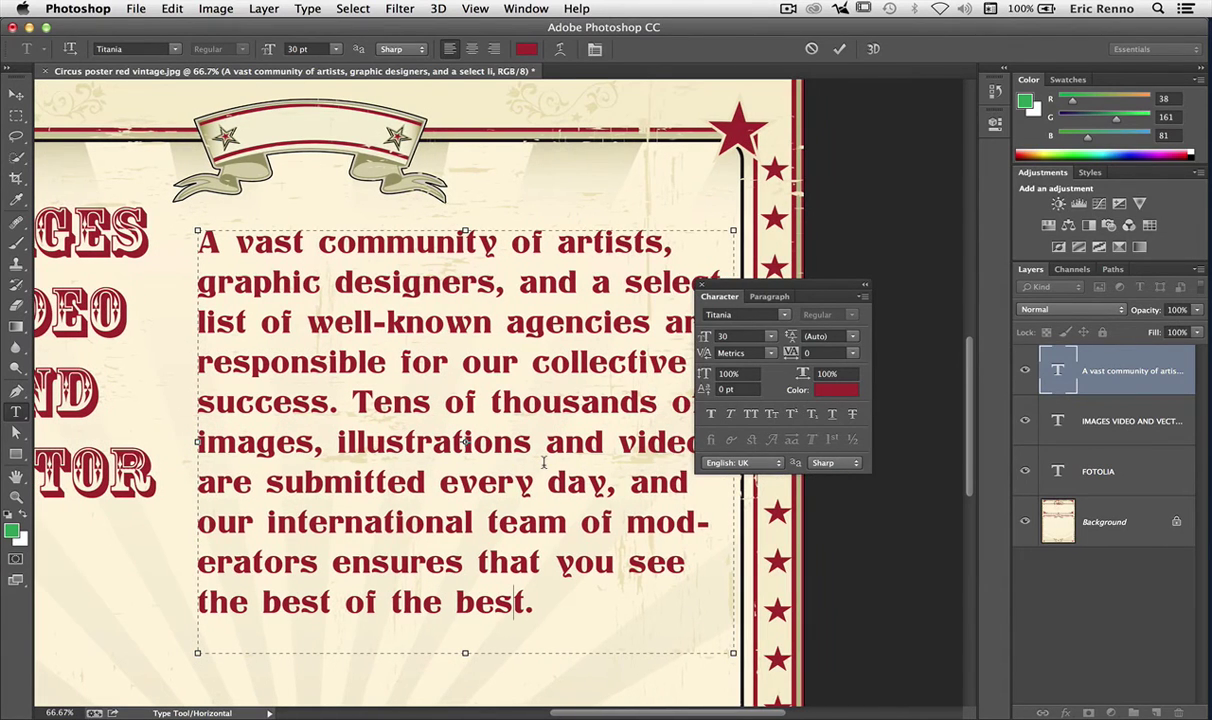
left_click_drag(768, 286, 859, 230)
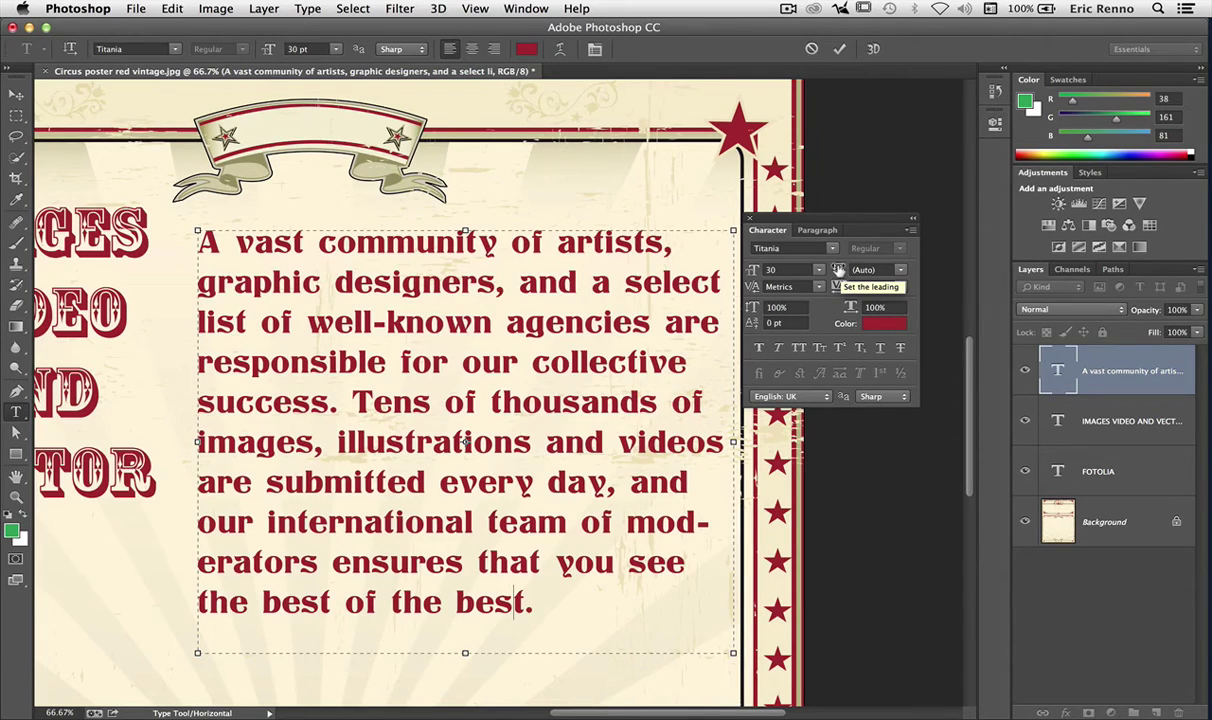
Try leading values of 48, 72 and 39 pt on the first two lines of the paragraph, finishing with Auto leading
left_click_drag(190, 232, 680, 278)
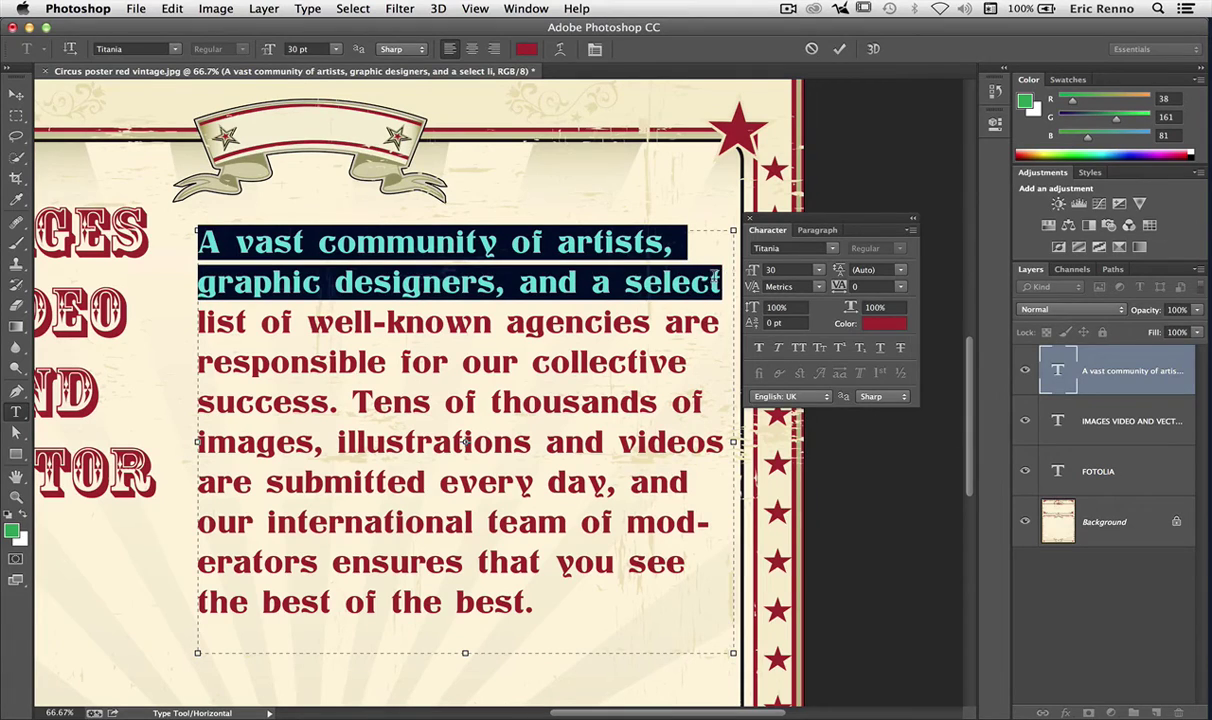
left_click(900, 270)
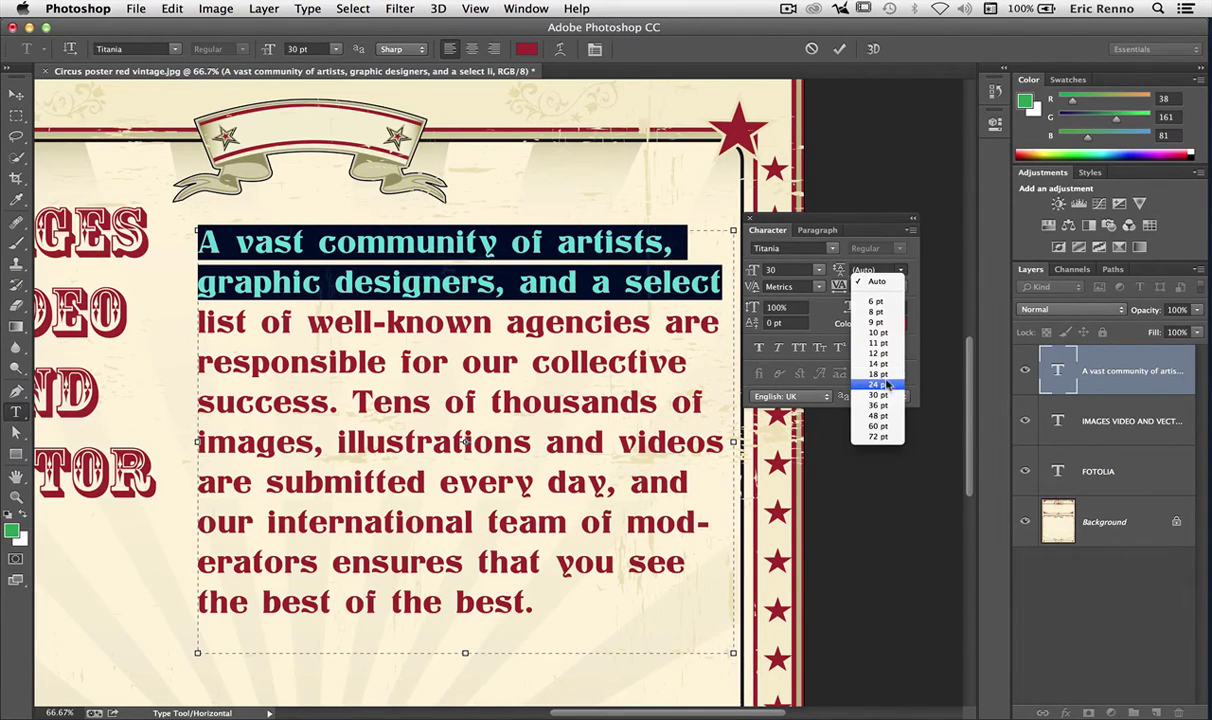
left_click(880, 415)
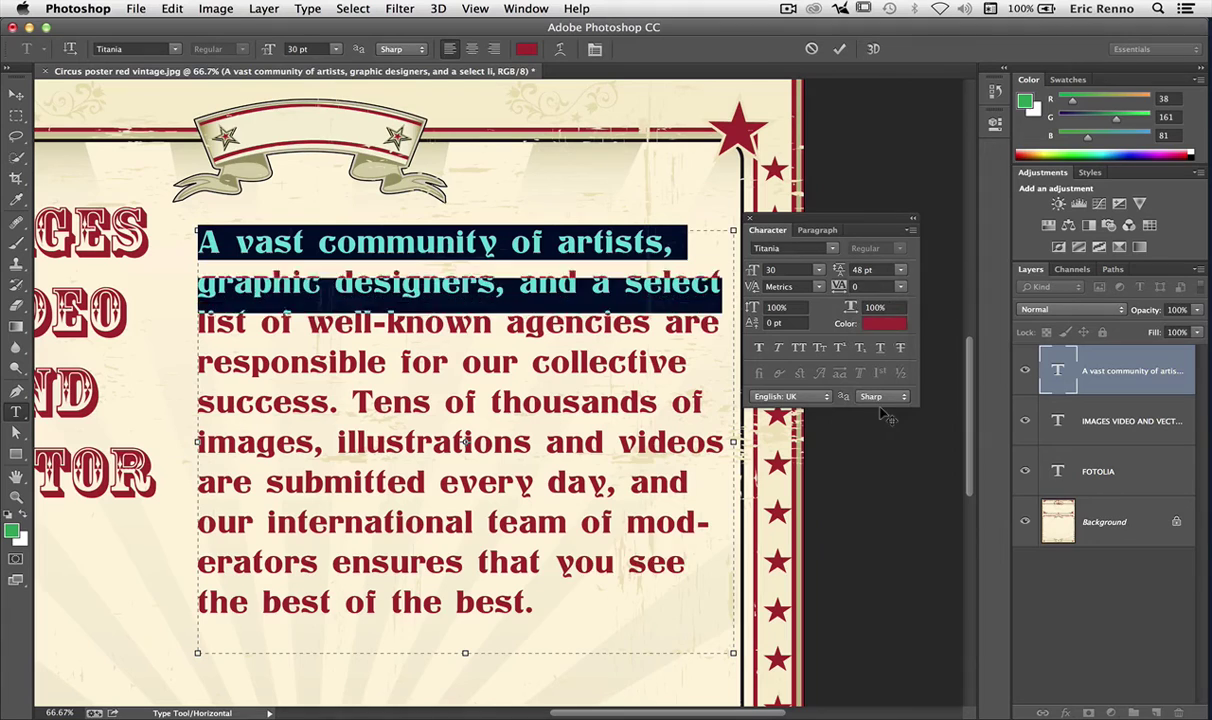
left_click(900, 270)
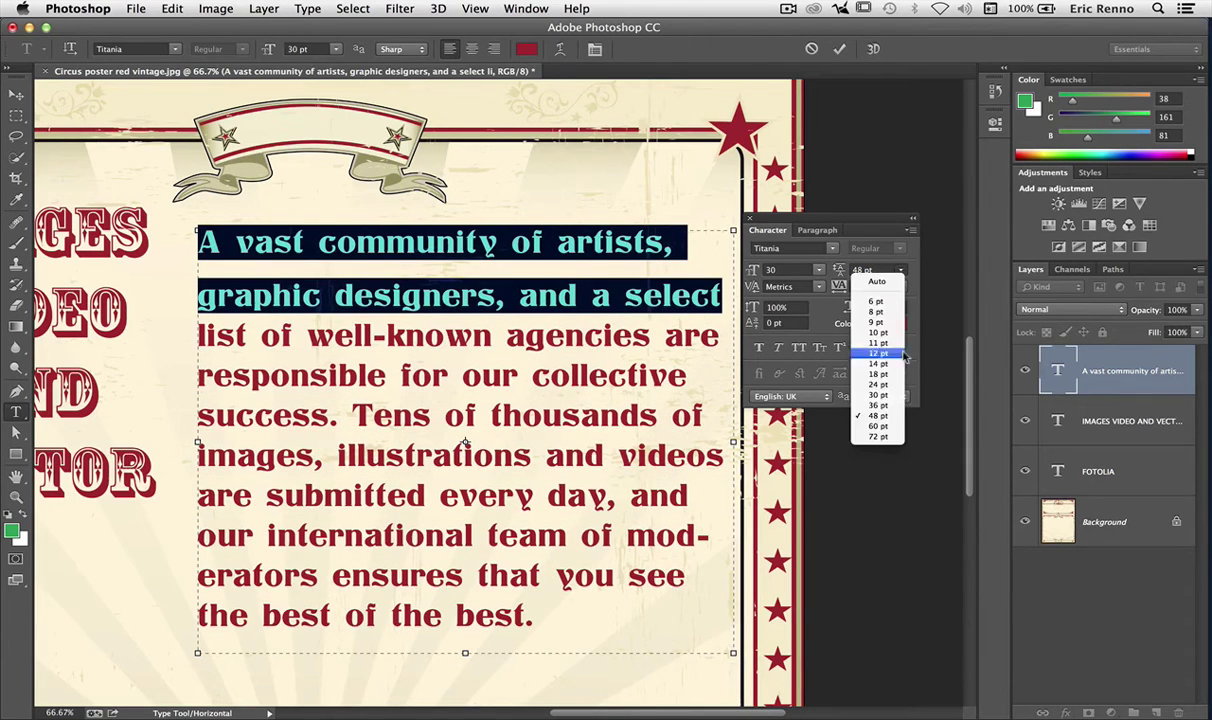
left_click(877, 436)
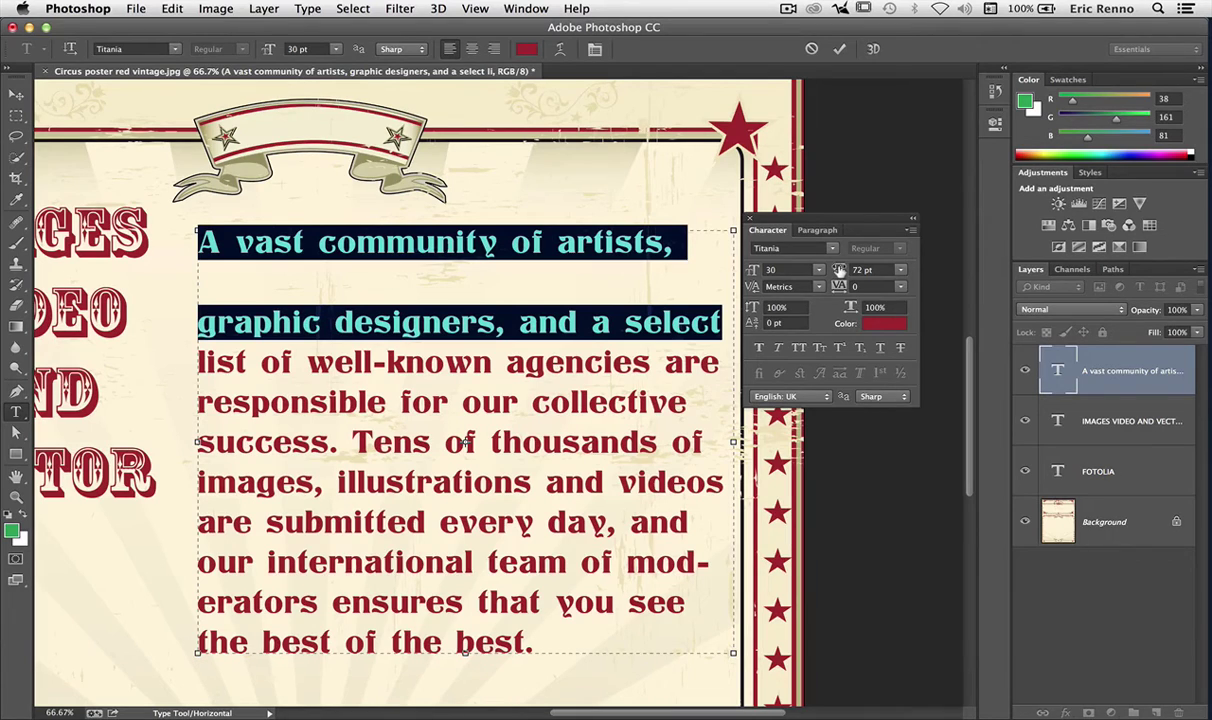
left_click_drag(839, 270, 814, 266)
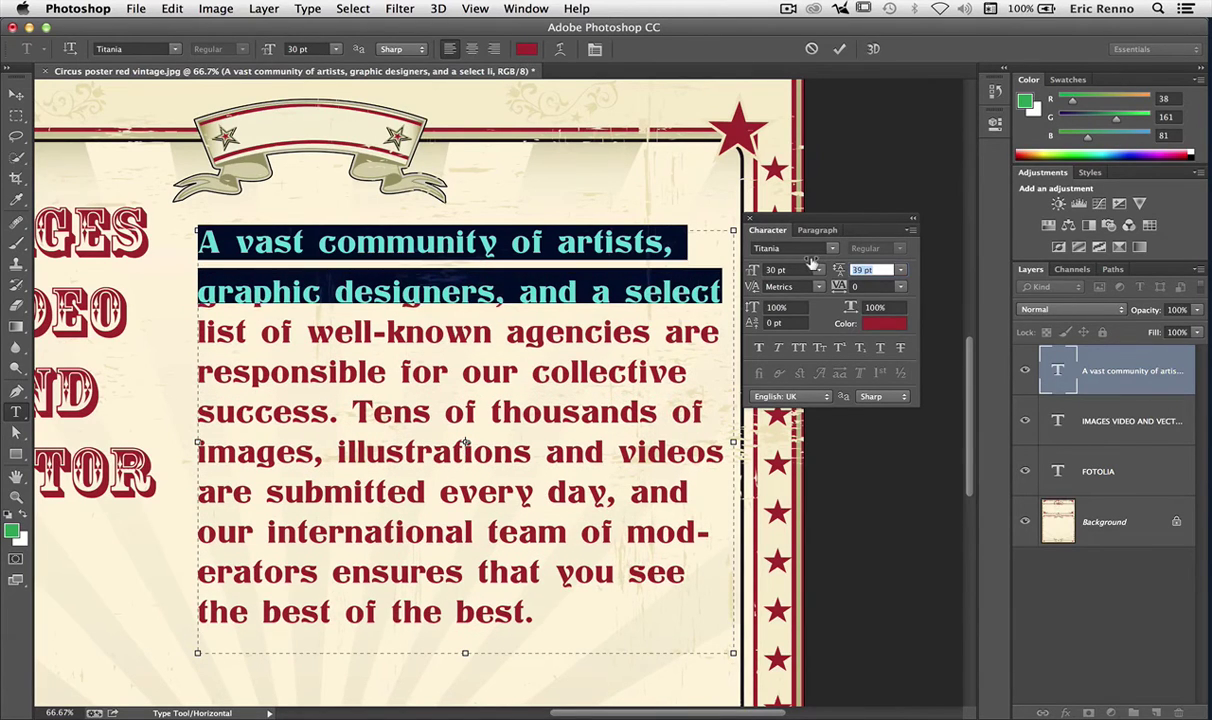
left_click(899, 270)
left_click(895, 272)
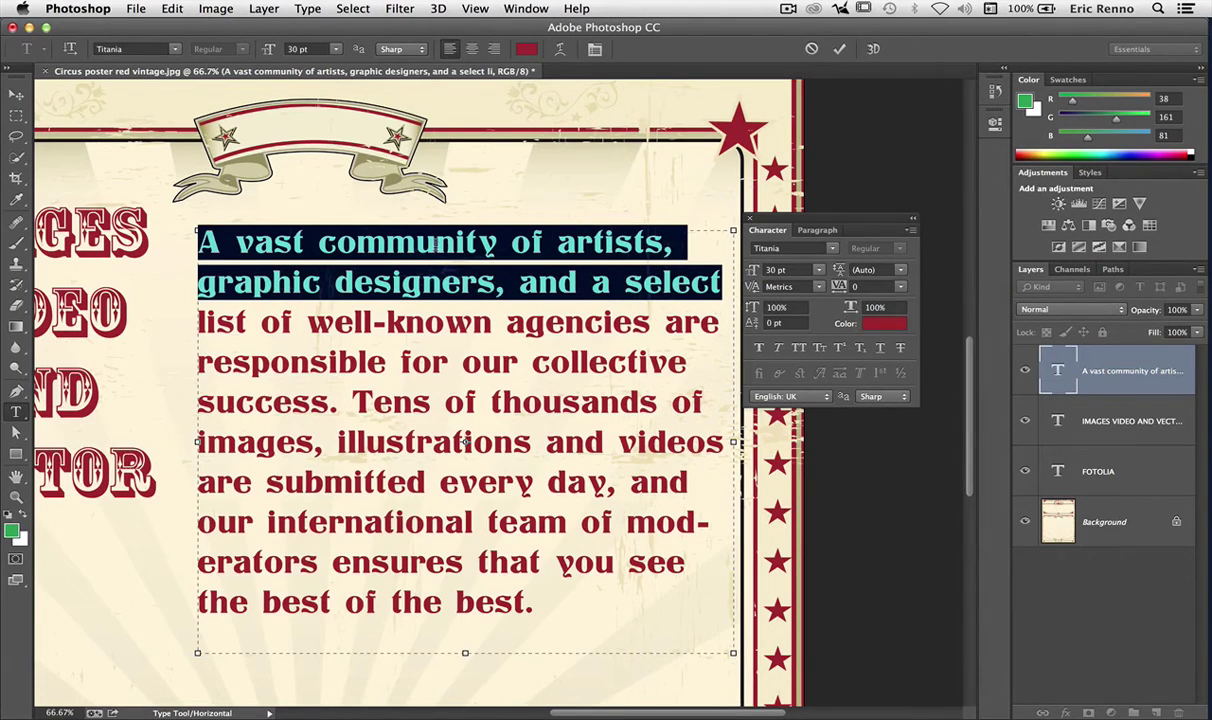
Try a tracking value of 360 on the word "community" and reset its tracking to 0
double_click(436, 244)
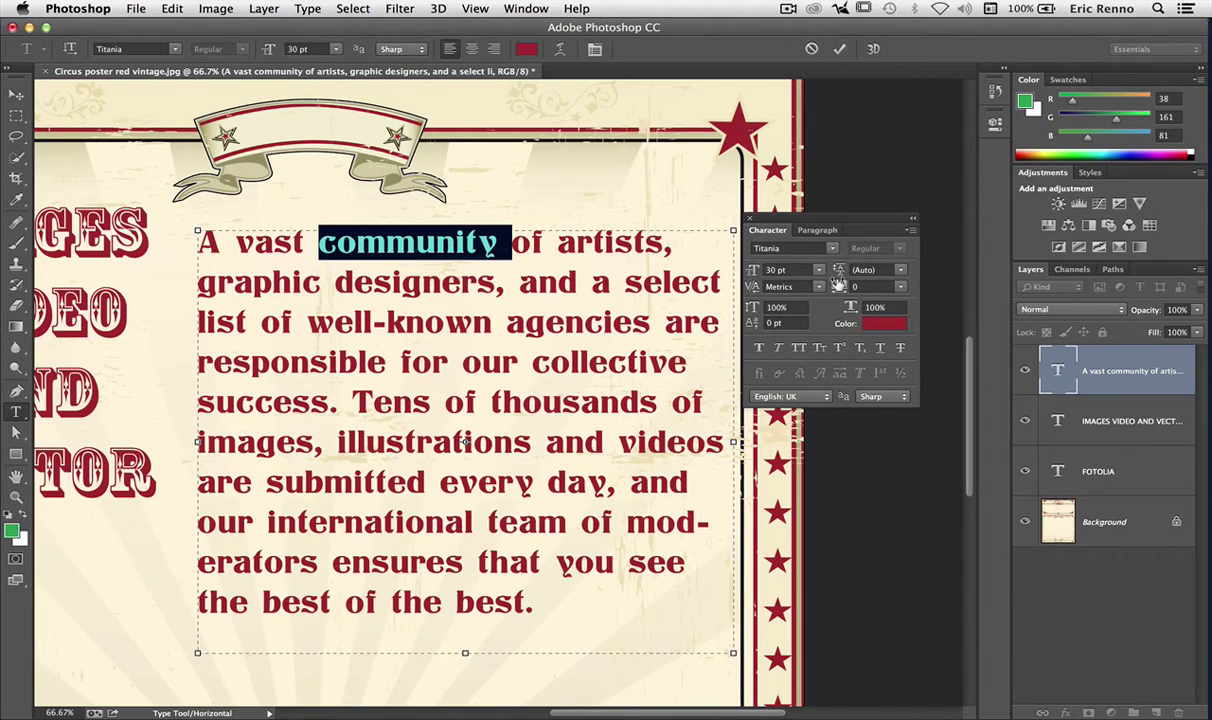
mouse_move(836, 284)
left_mouse_down()
mouse_move(870, 284)
mouse_move(822, 284)
mouse_move(855, 287)
left_mouse_up()
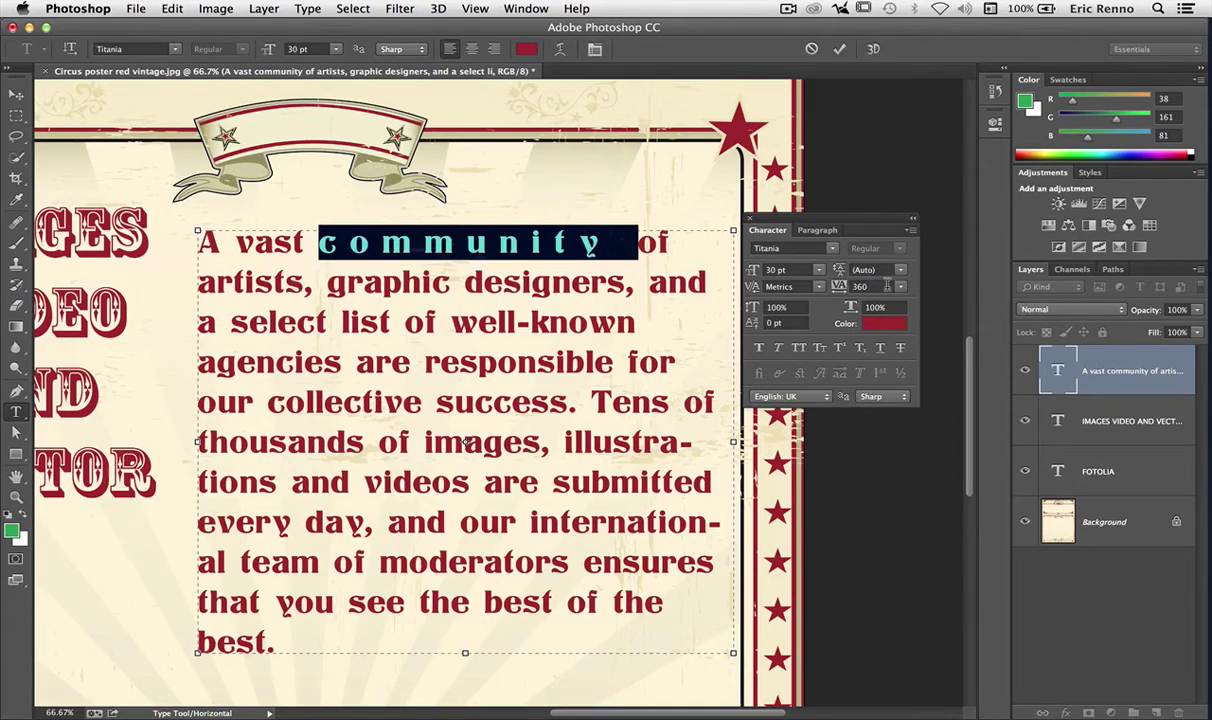
left_click(900, 288)
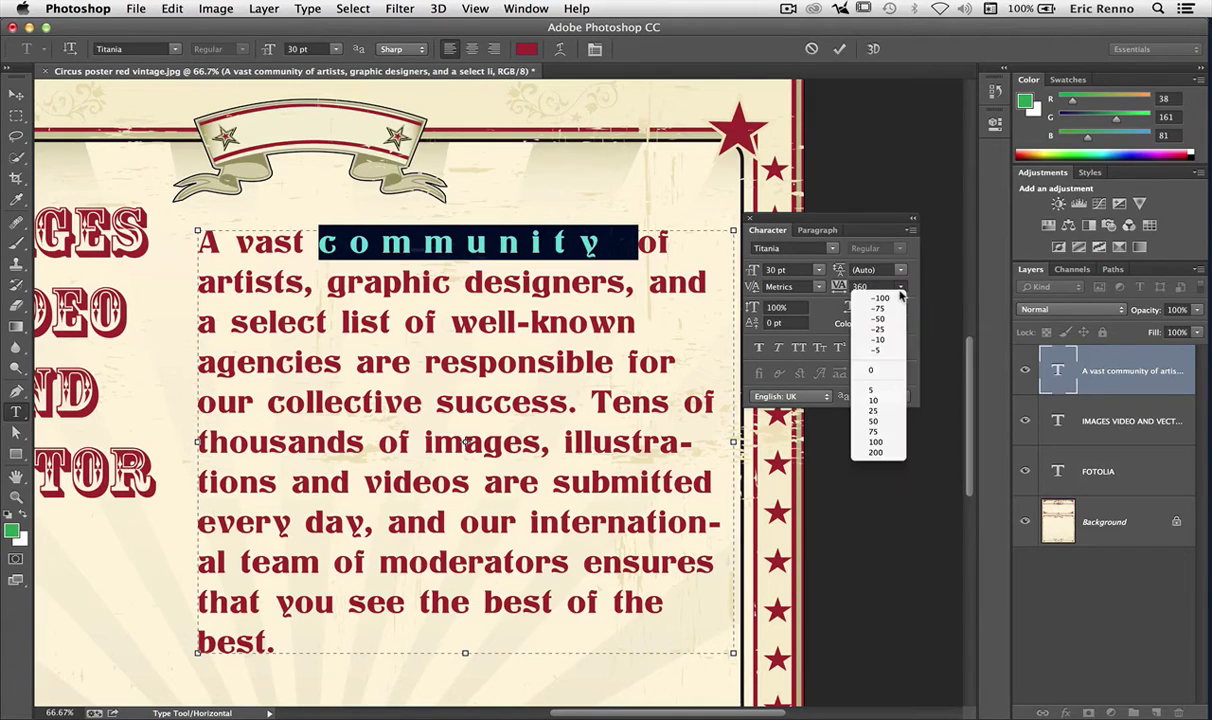
left_click(888, 371)
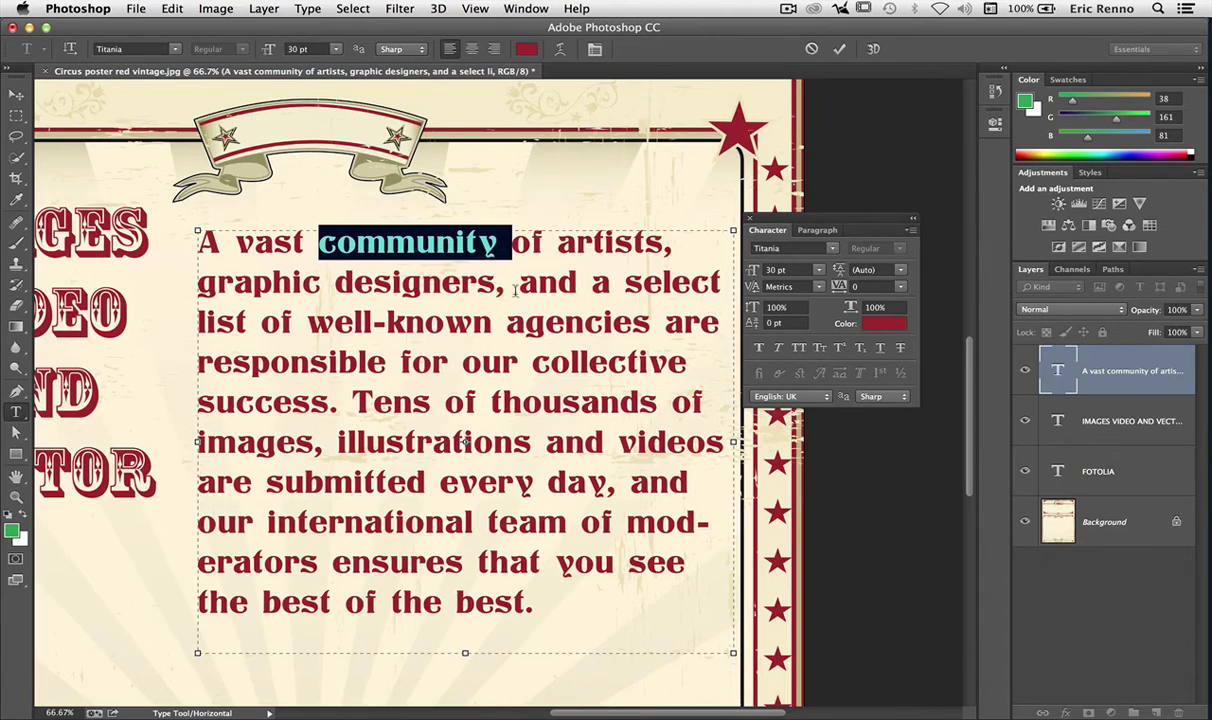
Try kerning values of -50, -75 and 0 between the "t" and "y" of "community", finishing at -60
left_click(478, 245)
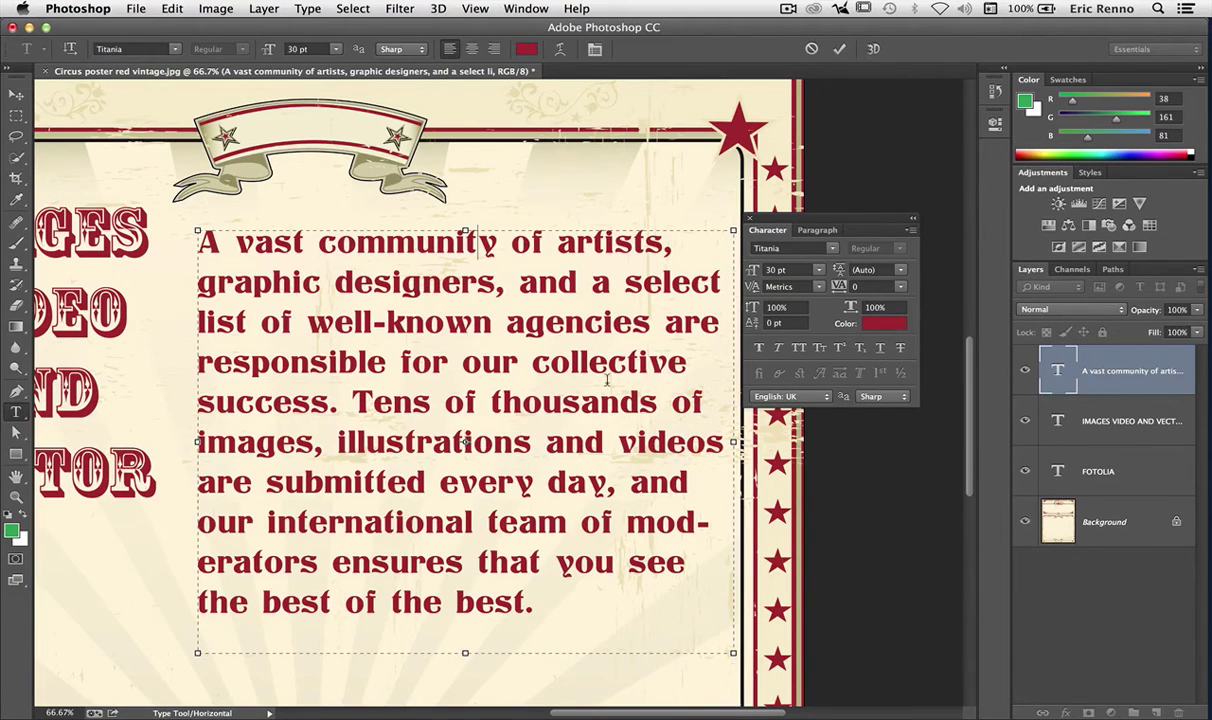
left_click(817, 291)
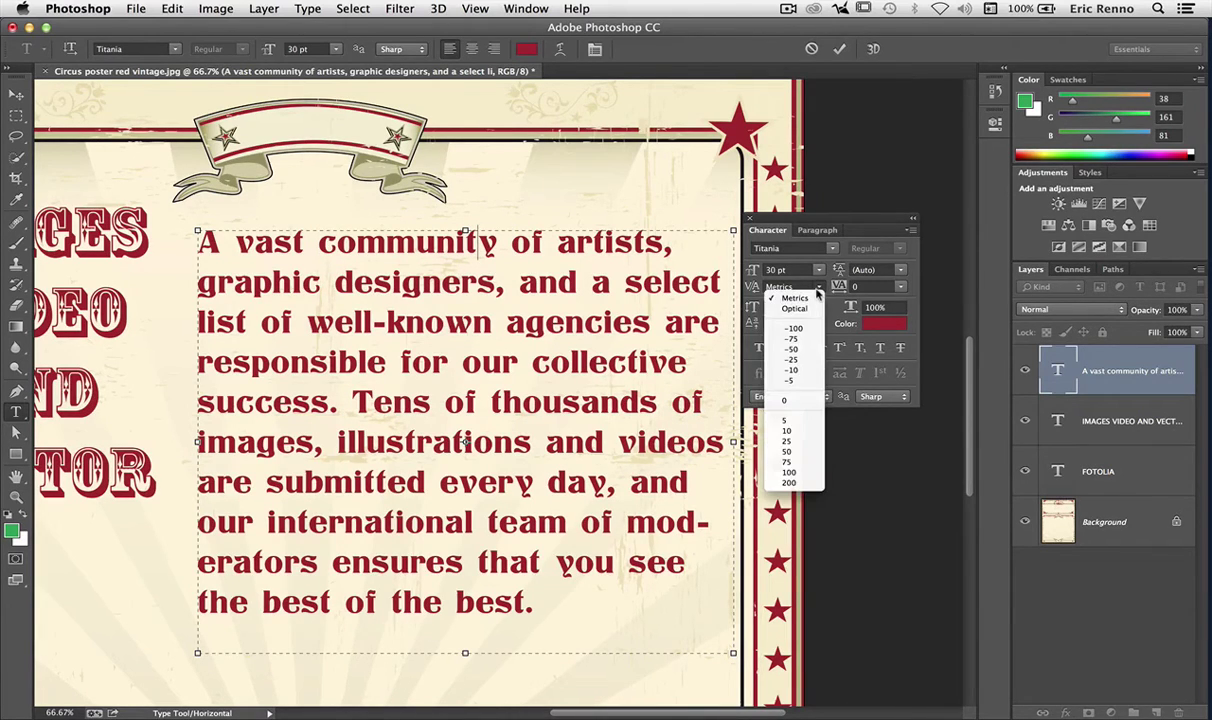
left_click(813, 352)
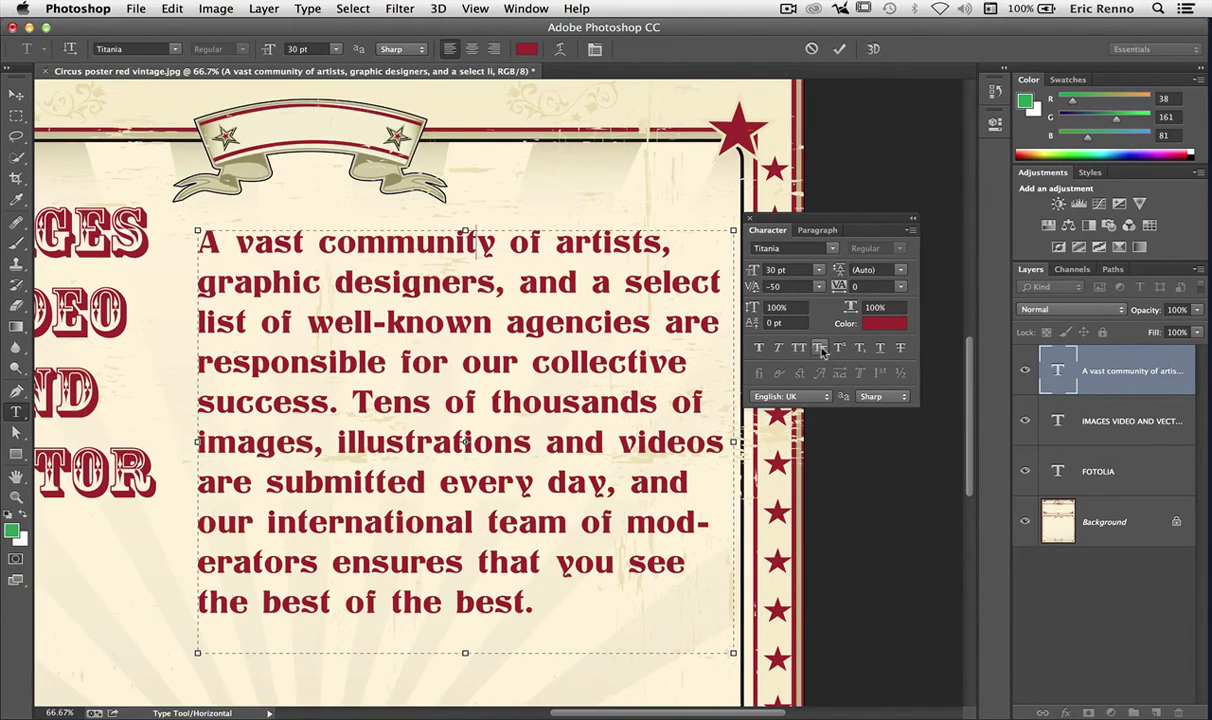
left_click(820, 287)
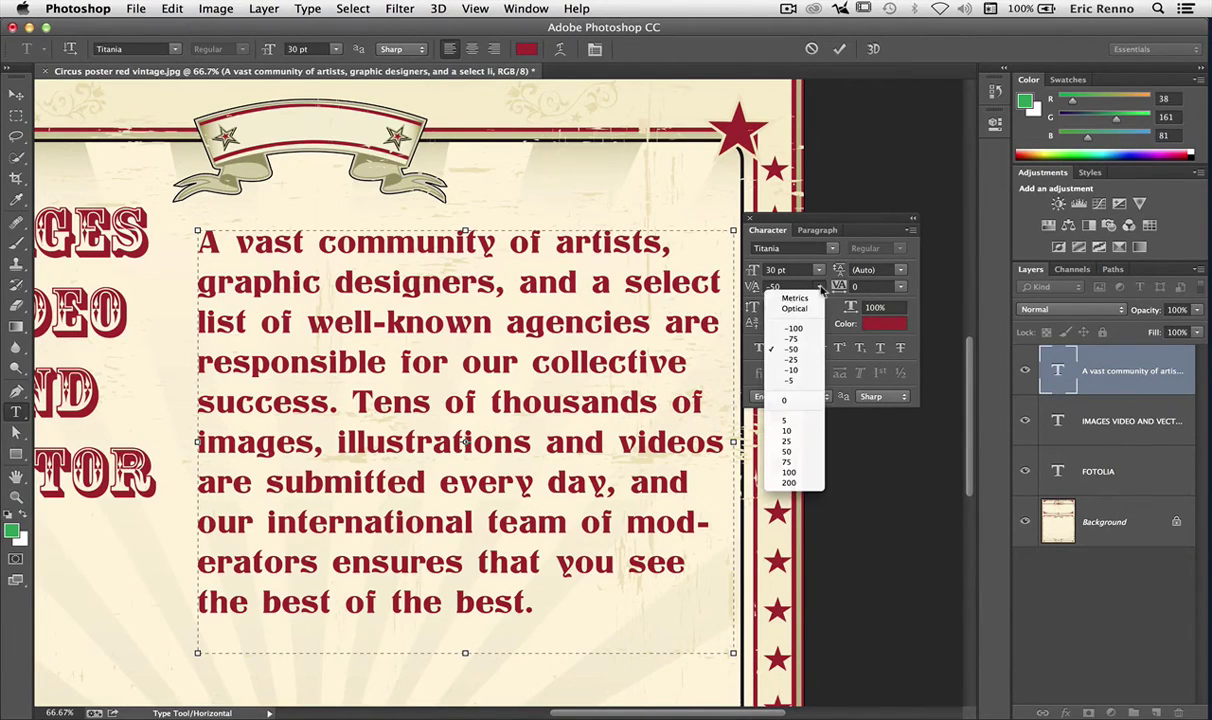
left_click(810, 339)
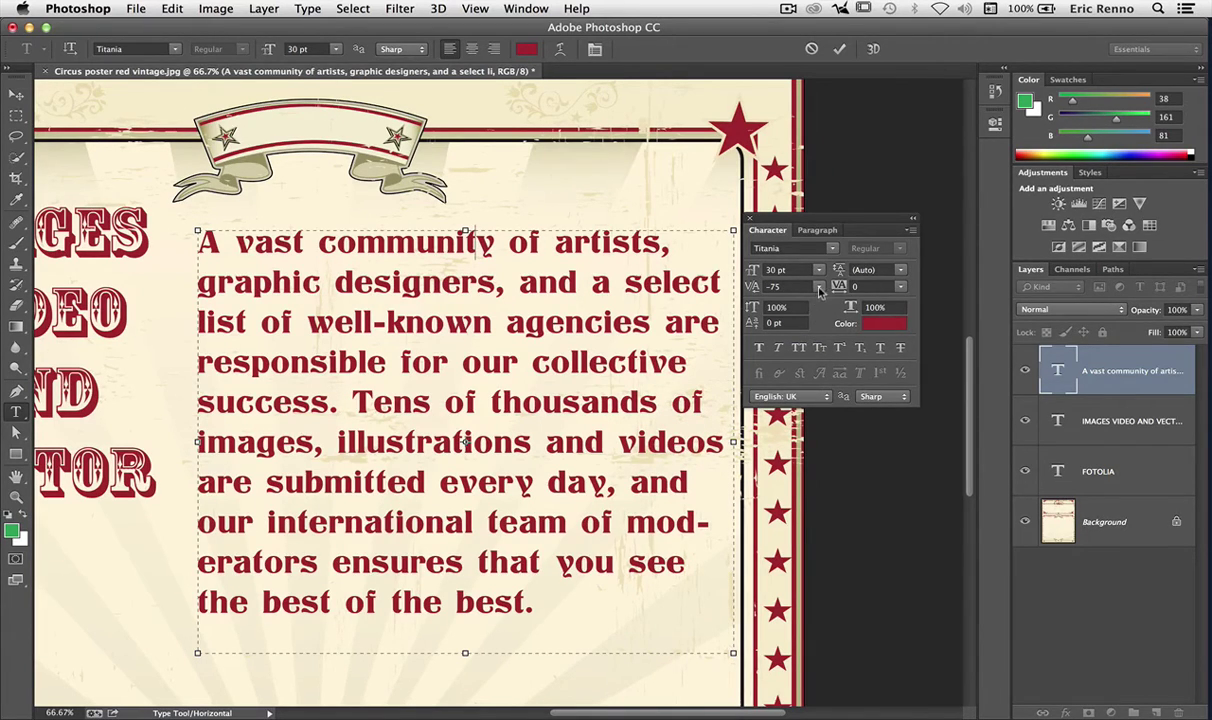
left_click(778, 286)
left_click(803, 401)
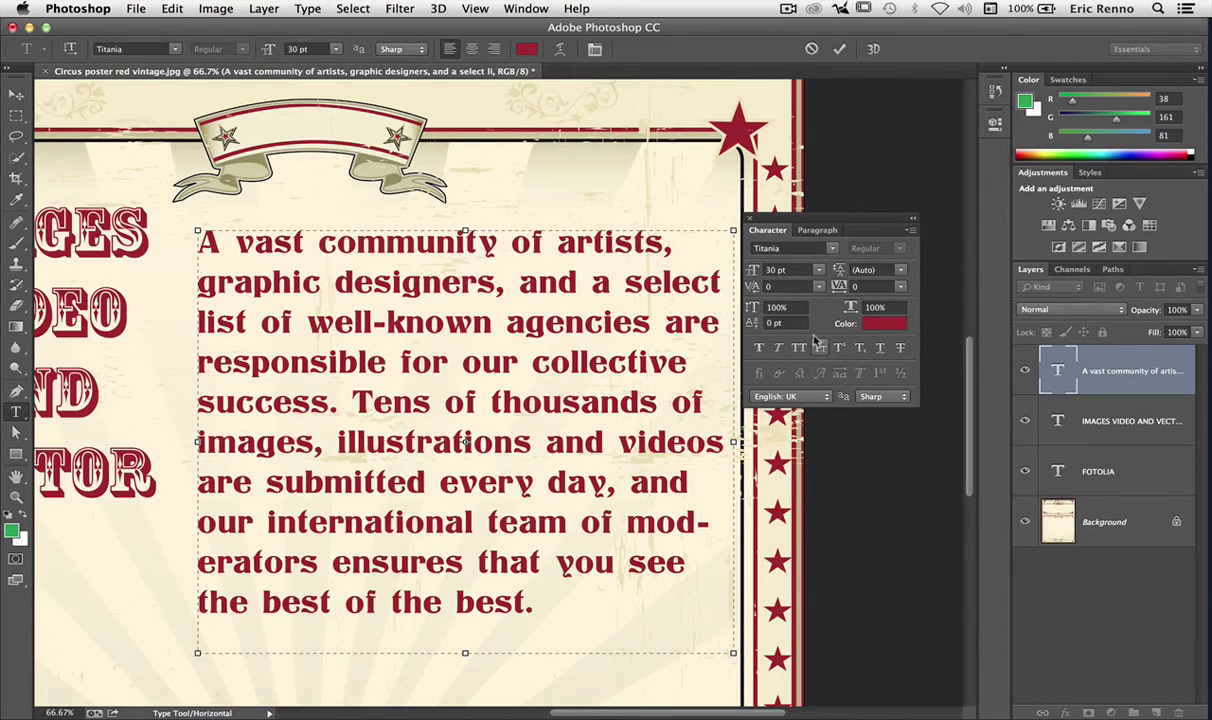
left_click_drag(750, 286, 741, 287)
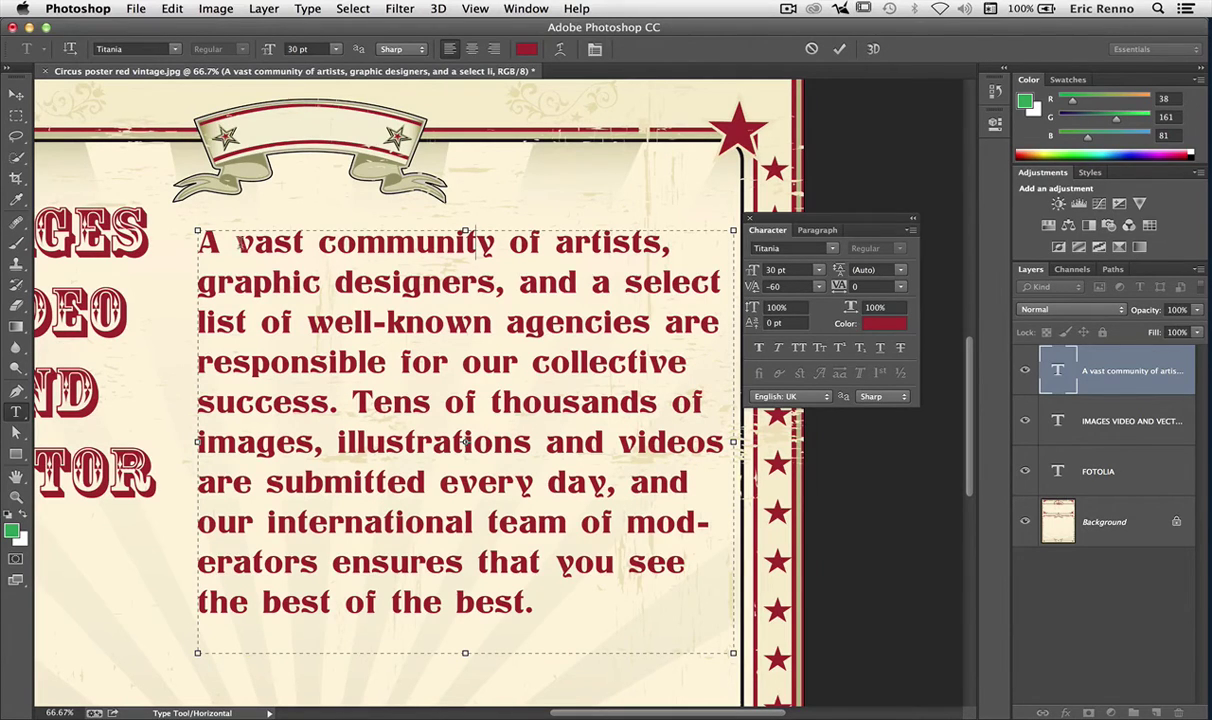
Try a 231% vertical scale on the paragraph's opening letter "A" and reset it to 100%
left_click_drag(211, 240, 186, 238)
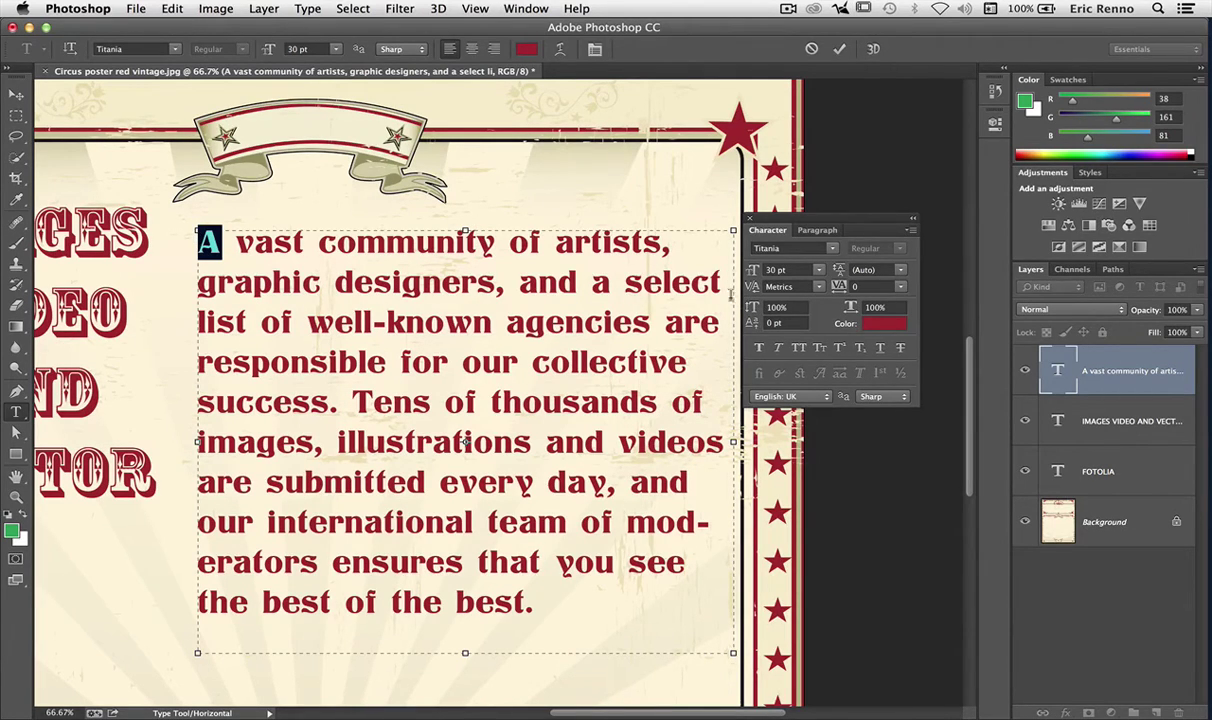
left_click_drag(752, 307, 866, 313)
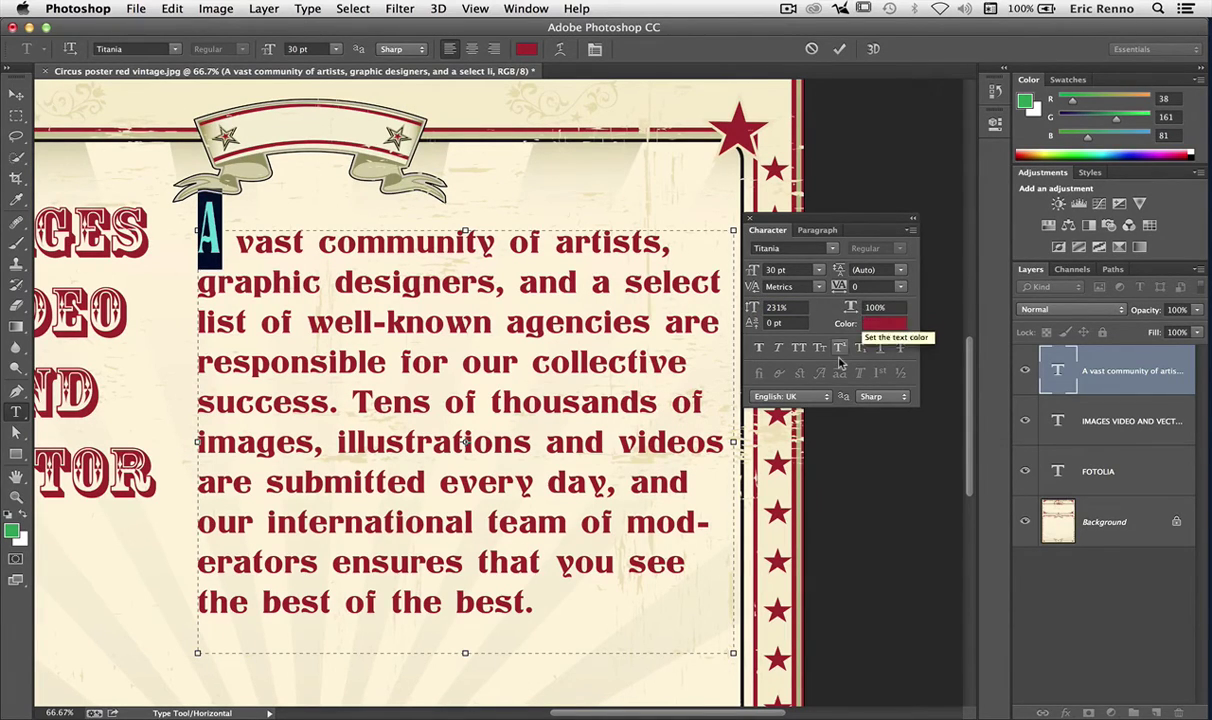
left_click(792, 307)
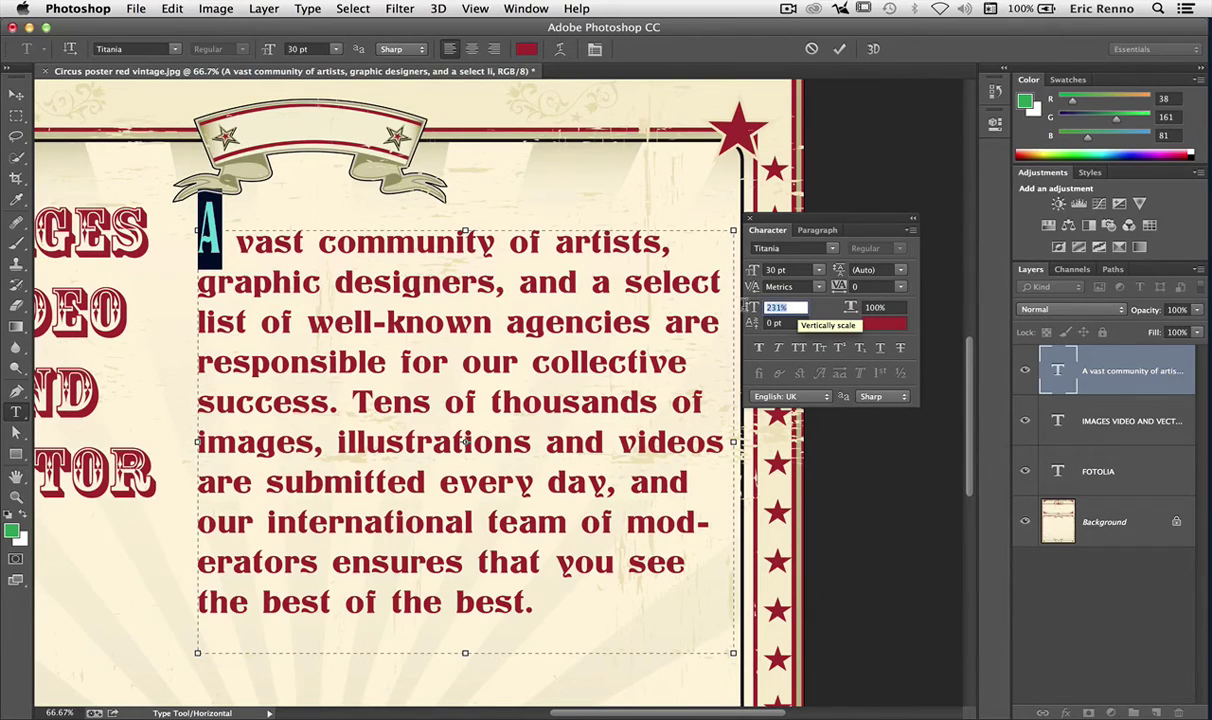
type("100")
key("Return")
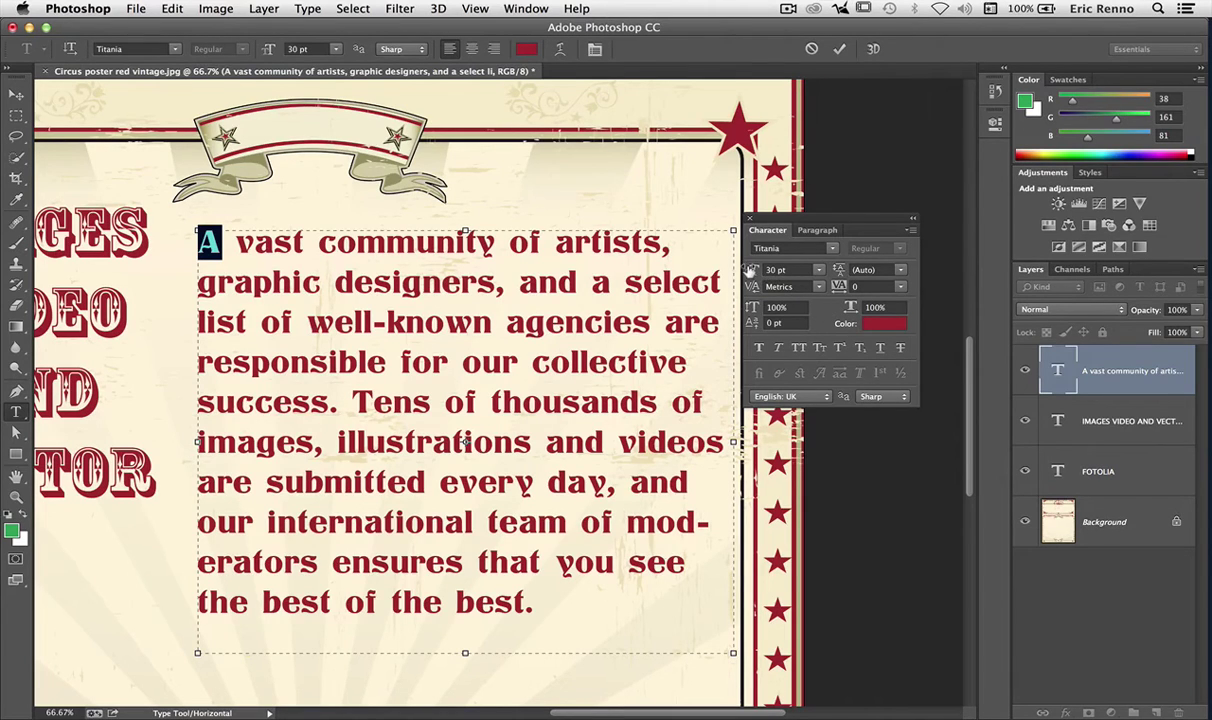
Enlarge the paragraph's opening letter "A" to 72 pt, and reduce it to a font size of 46 pt
left_click_drag(751, 270, 781, 271)
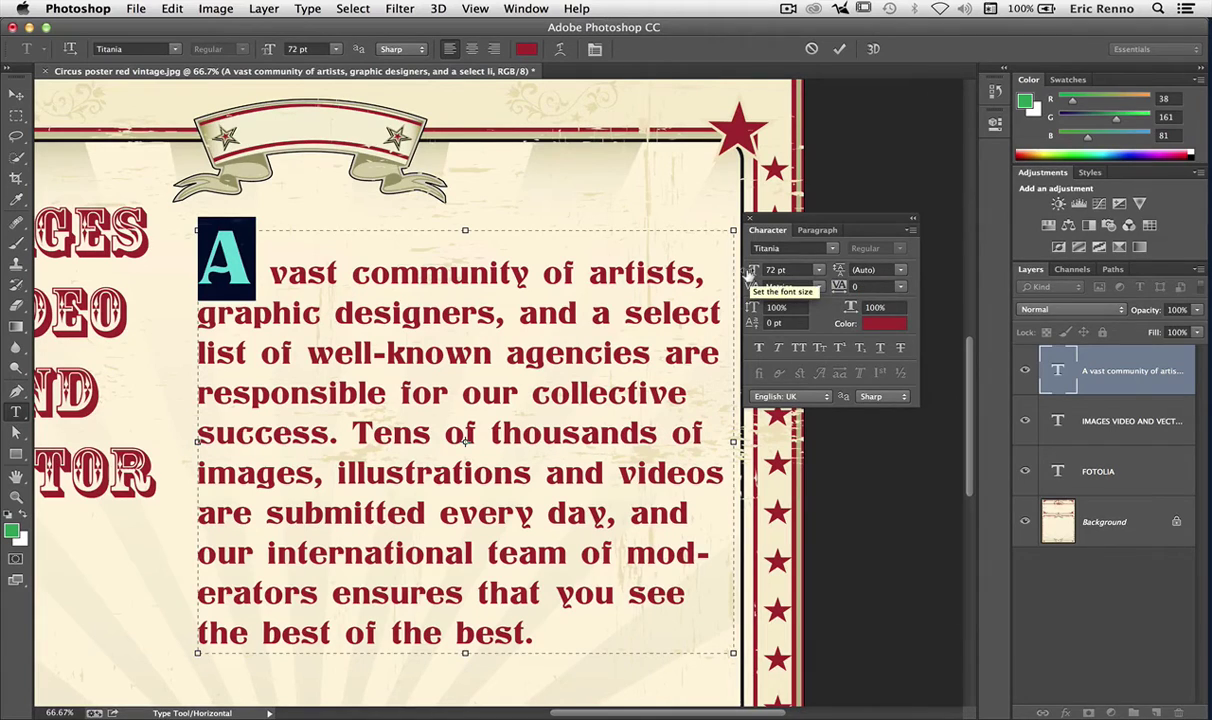
left_click_drag(751, 272, 728, 268)
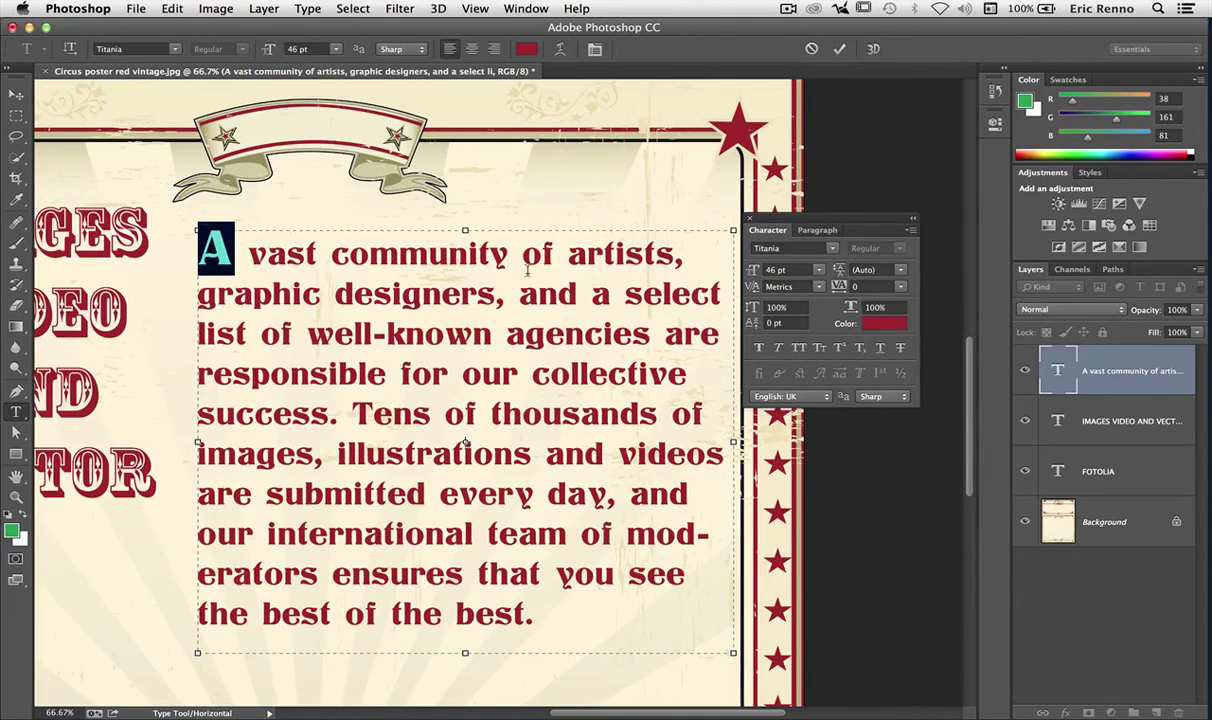
Try a 107% horizontal scale on the word "community" and reset it to 100%
double_click(425, 254)
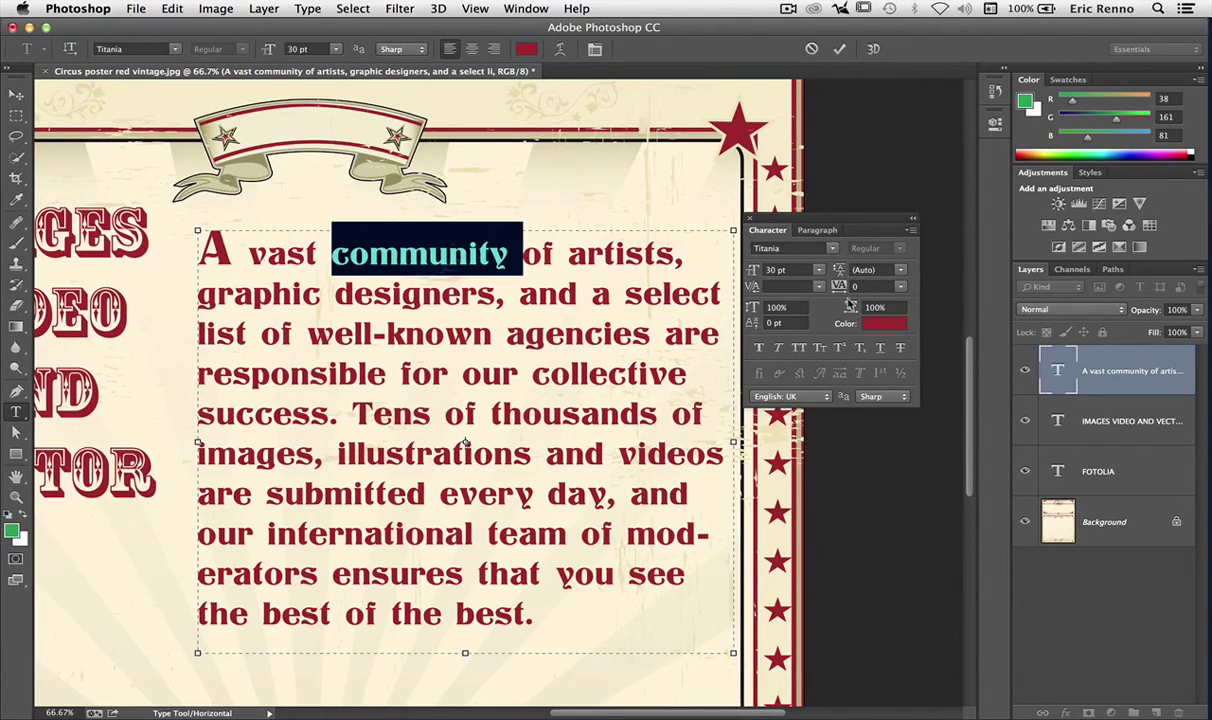
mouse_move(849, 307)
left_mouse_down()
mouse_move(885, 303)
mouse_move(852, 307)
left_mouse_up()
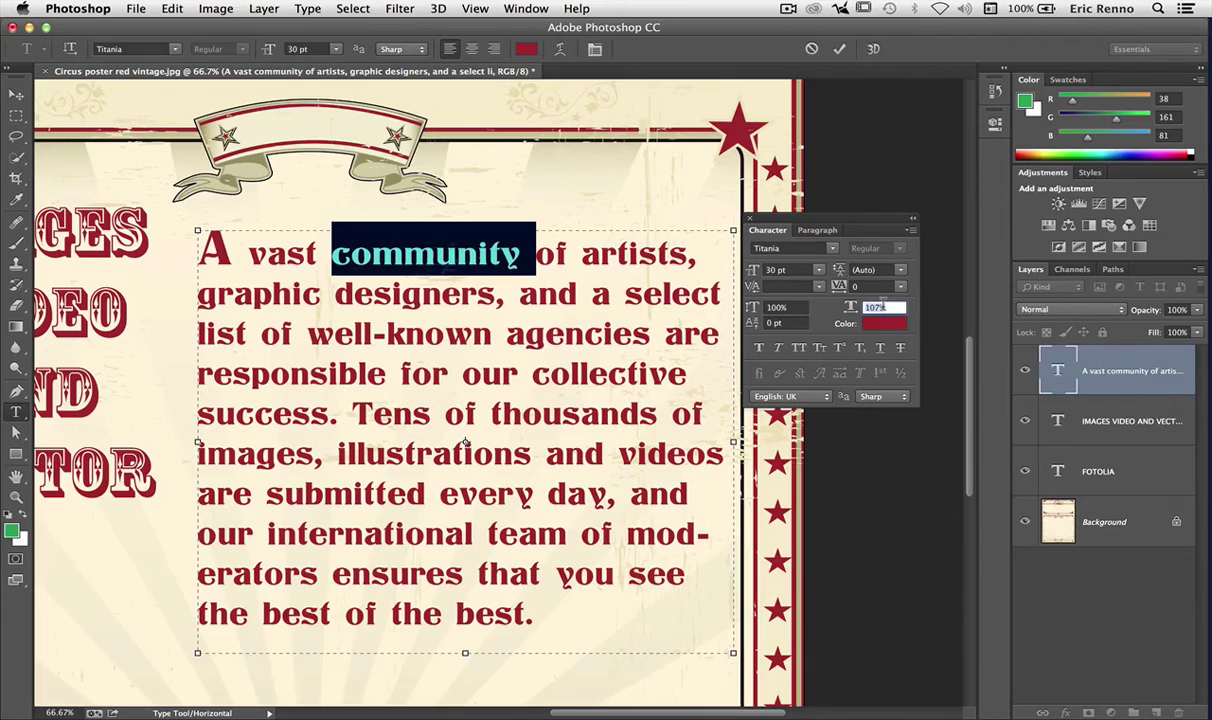
type("100")
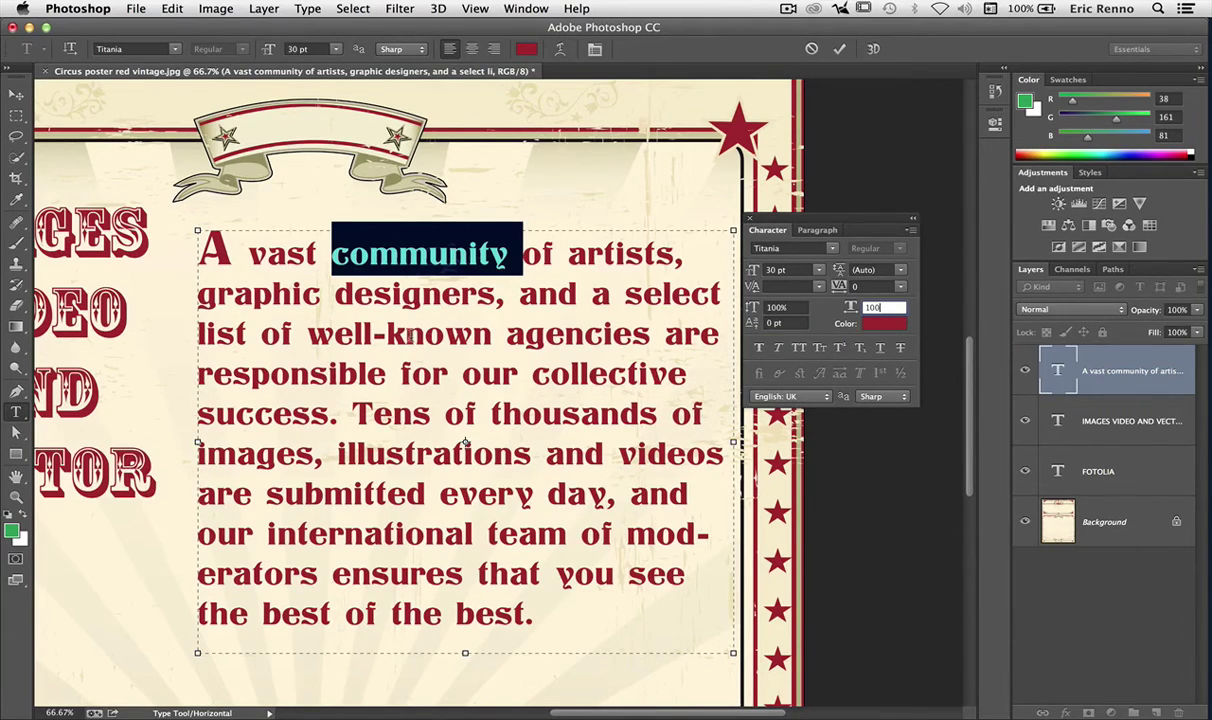
Reduce the first "o" in "responsible" to 21 pt and raise it with a 5 pt baseline shift
left_click(268, 374)
left_click_drag(268, 374, 290, 375)
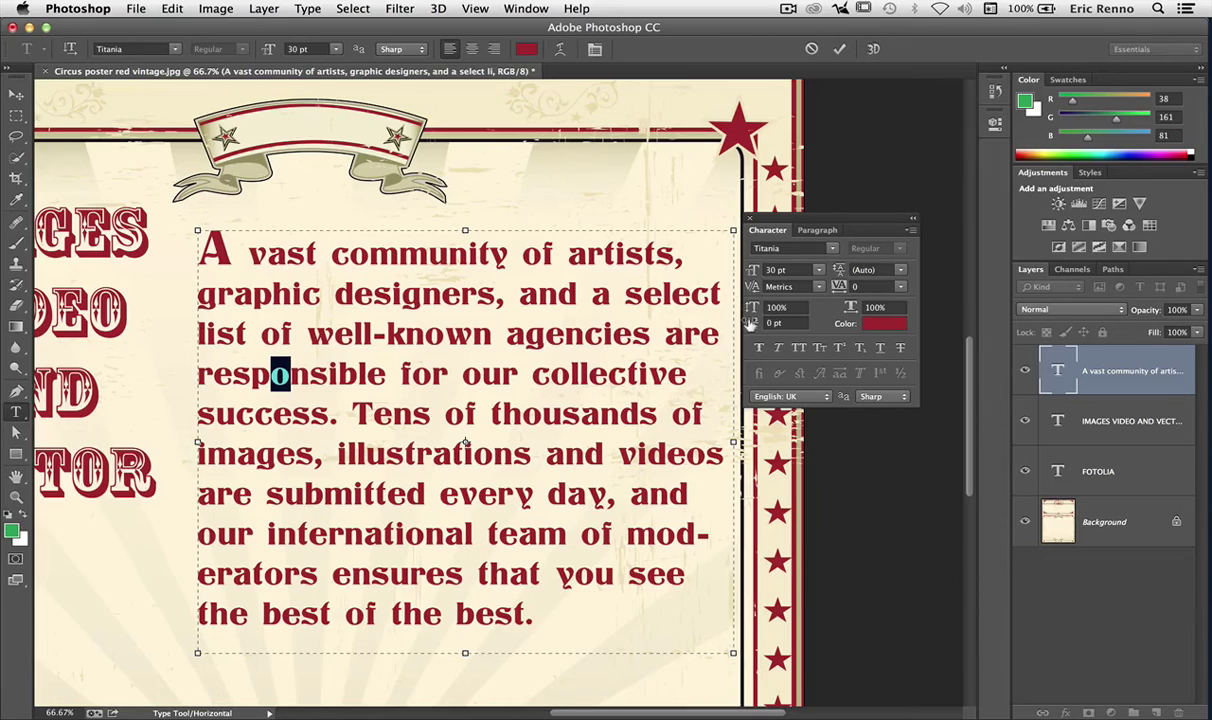
left_click_drag(751, 323, 739, 323)
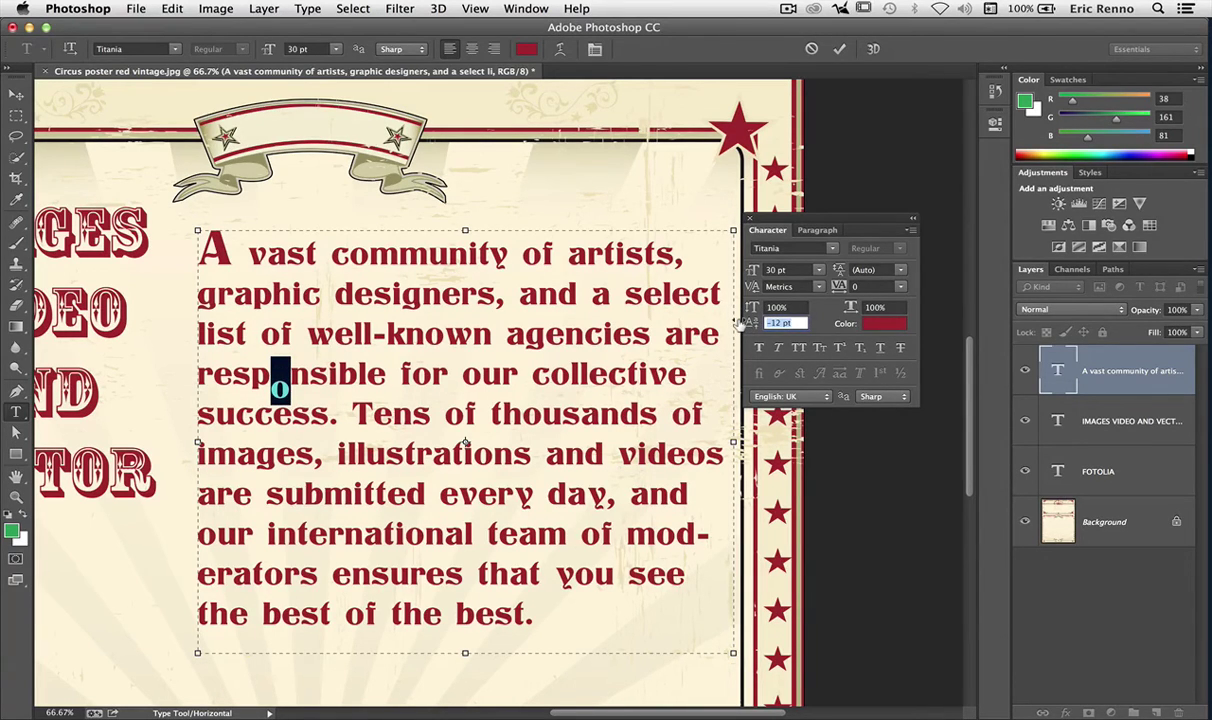
mouse_move(739, 323)
left_mouse_down()
mouse_move(674, 303)
mouse_move(757, 320)
left_mouse_up()
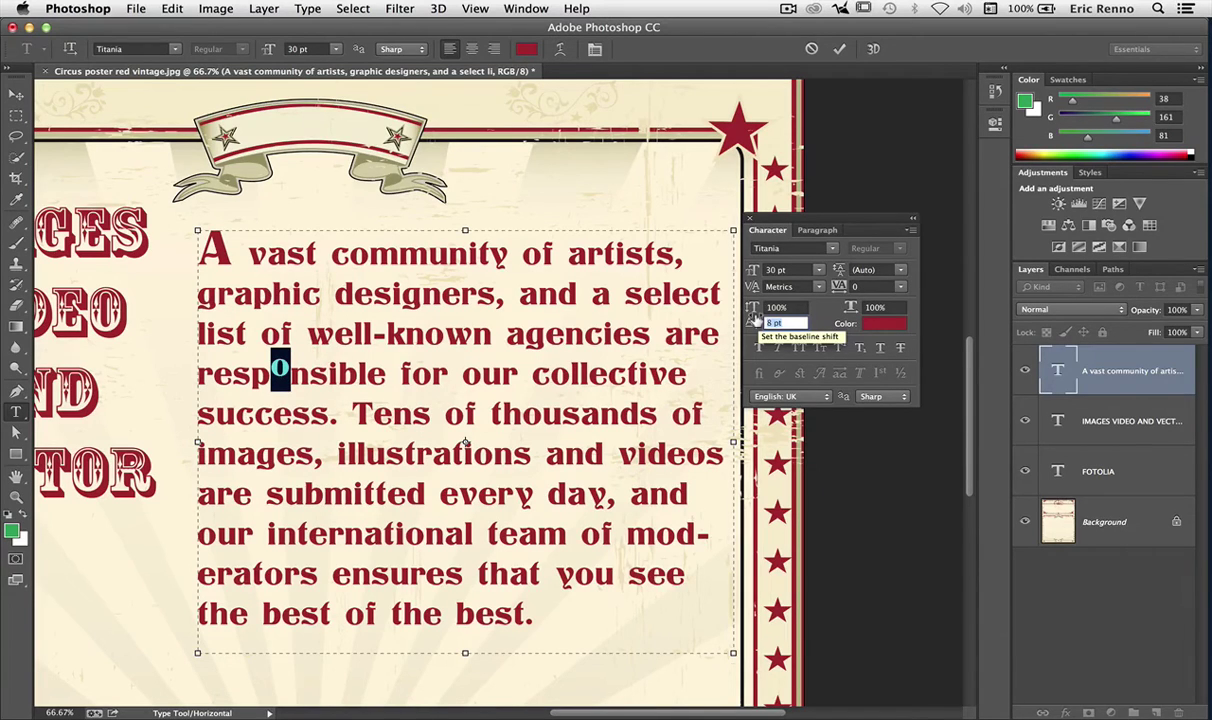
left_click_drag(751, 269, 741, 268)
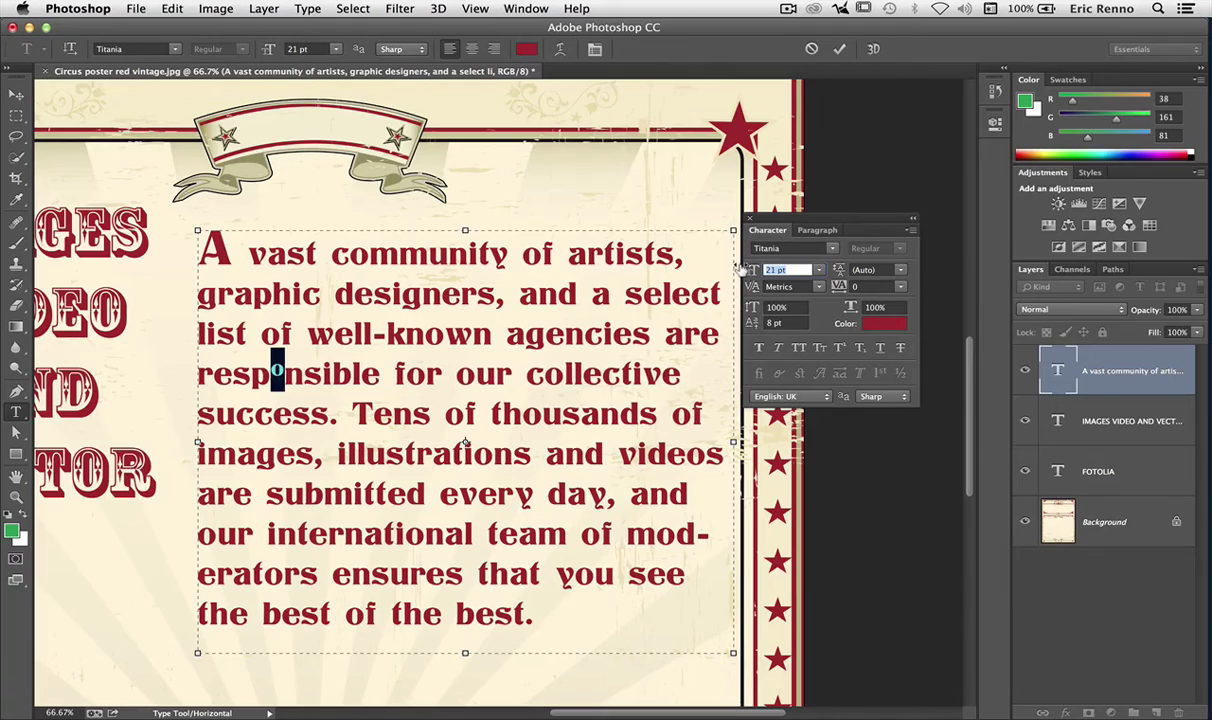
left_click_drag(753, 318, 752, 323)
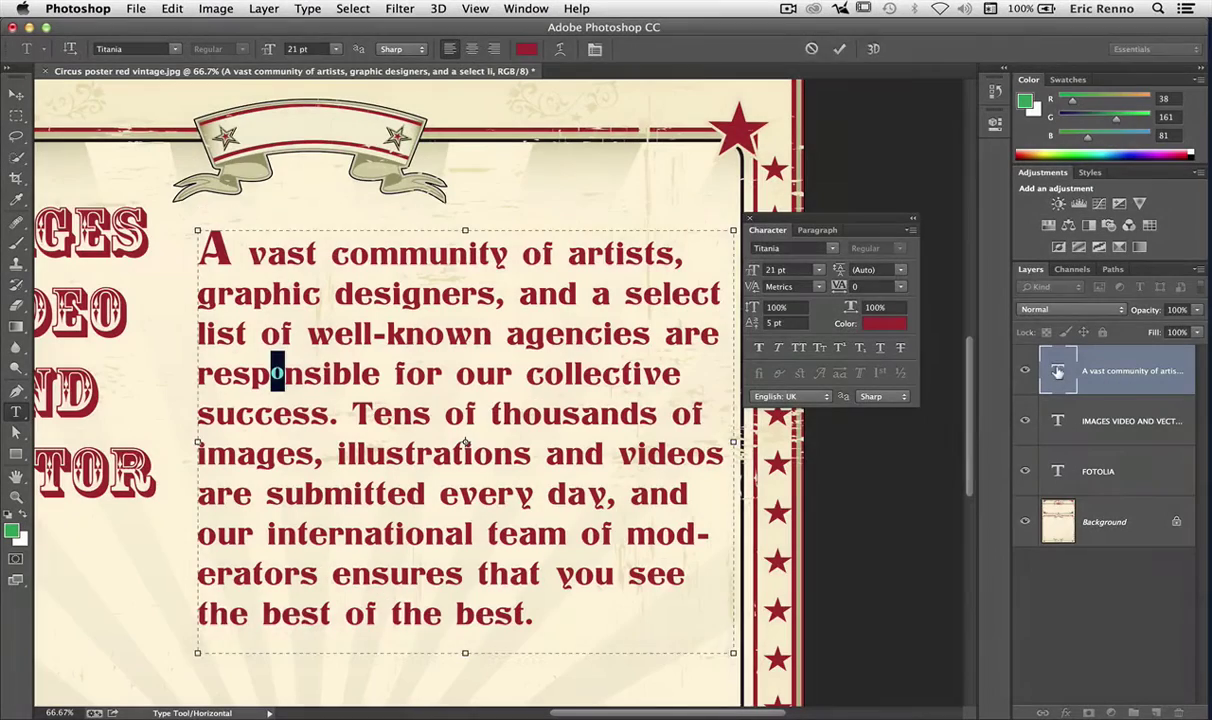
Try Faux Bold and Faux Italic in turn on the whole body paragraph, switching each one off again
left_click(1059, 373)
double_click(1059, 373)
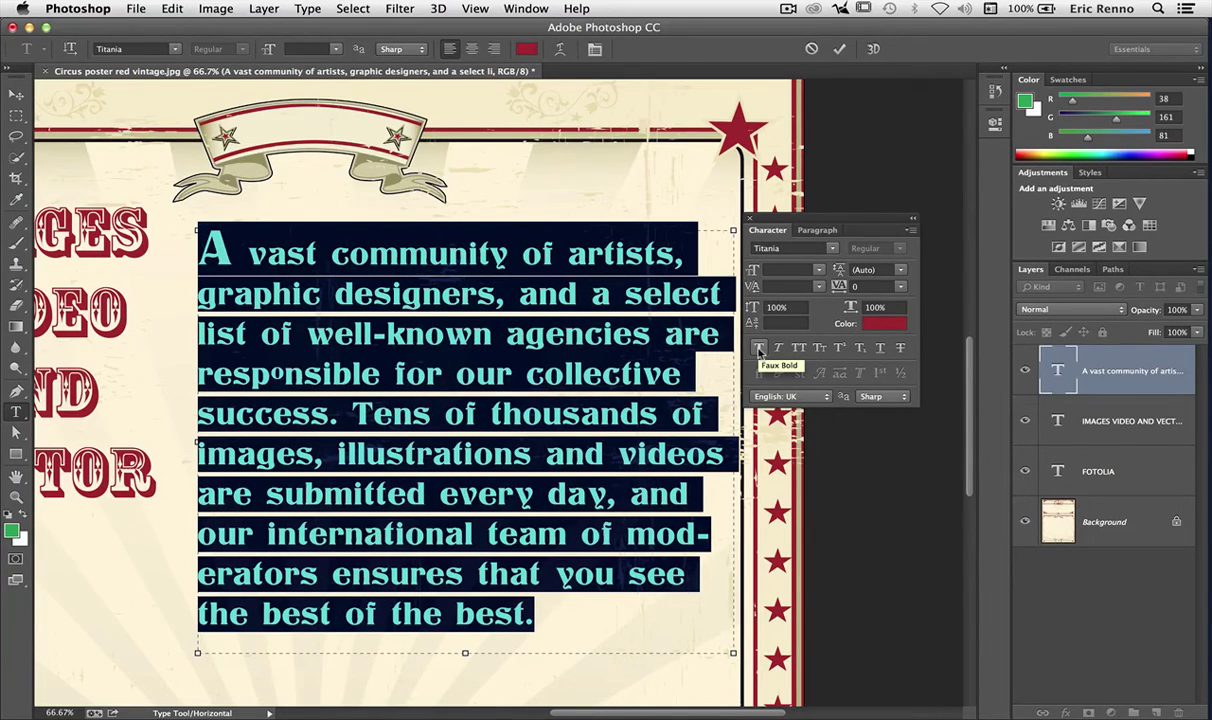
left_click(759, 348)
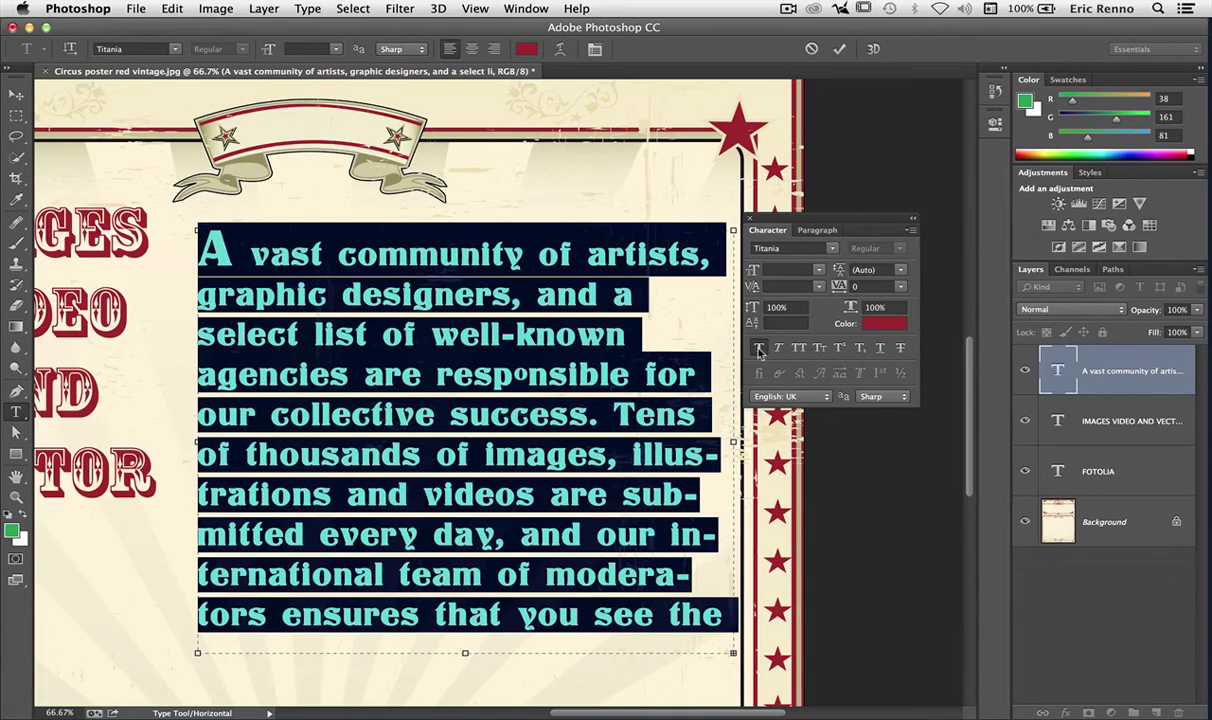
left_click(759, 348)
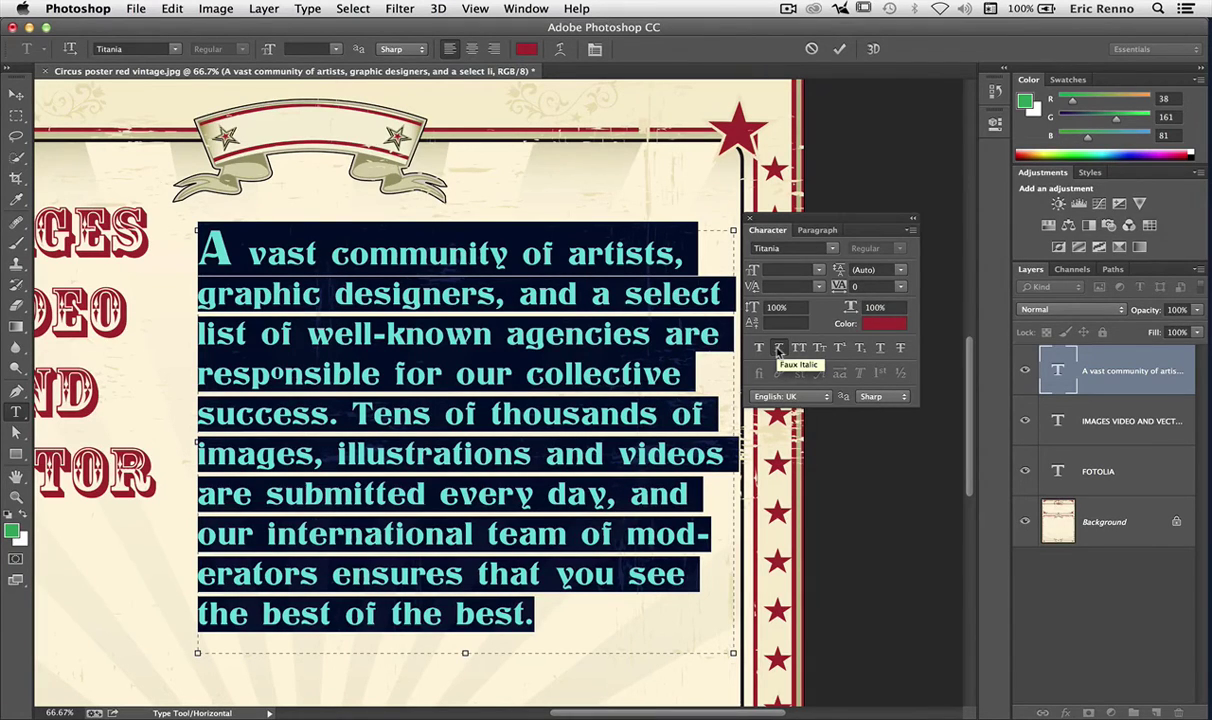
left_click(779, 349)
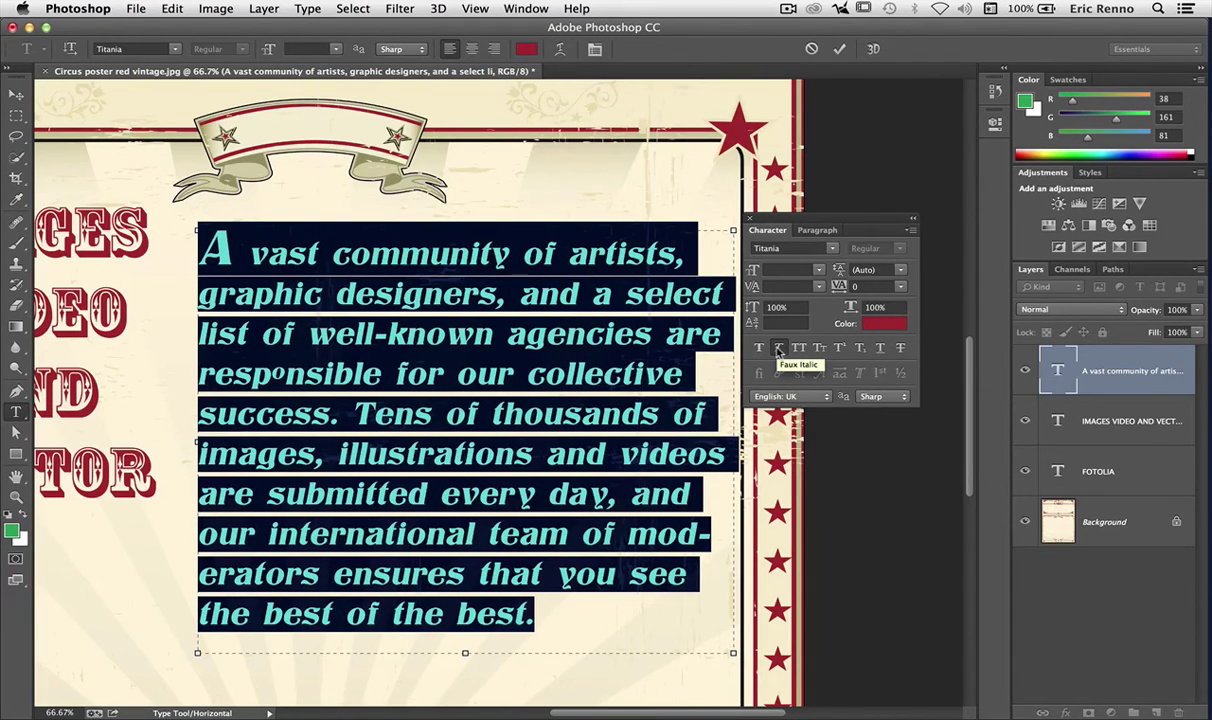
left_click(779, 349)
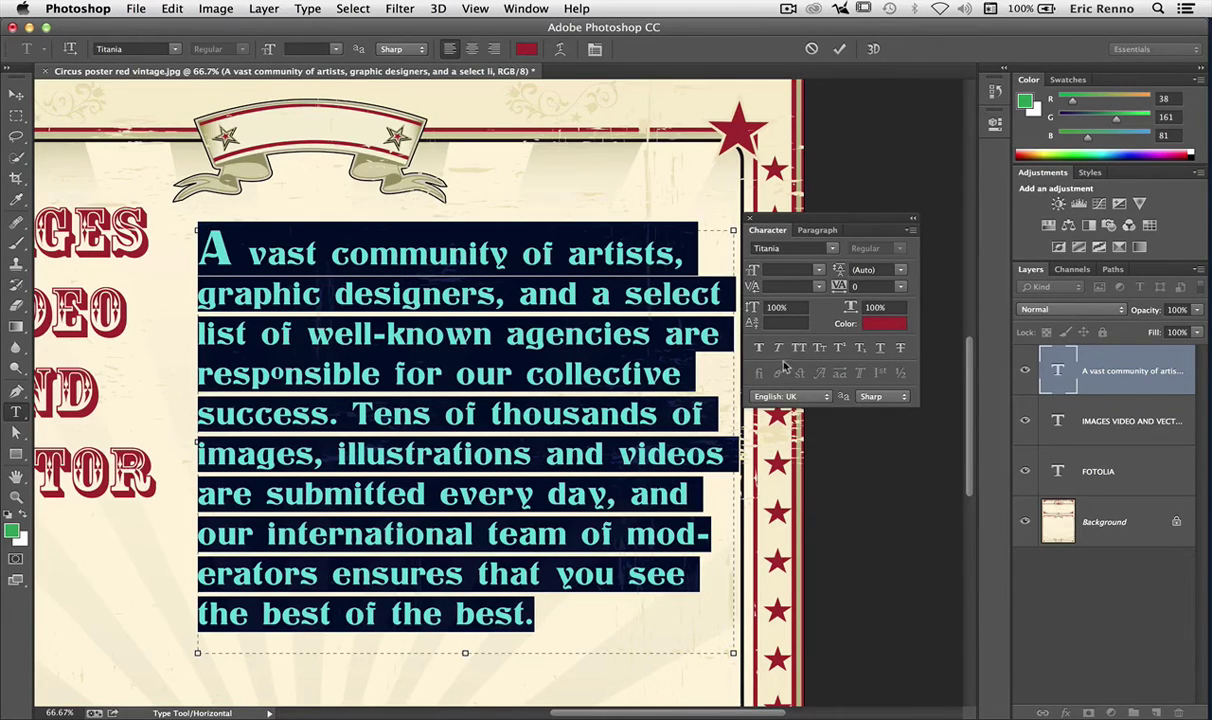
Try All Caps and Small Caps in turn on the whole body paragraph, restoring normal lettering each time
left_click(799, 348)
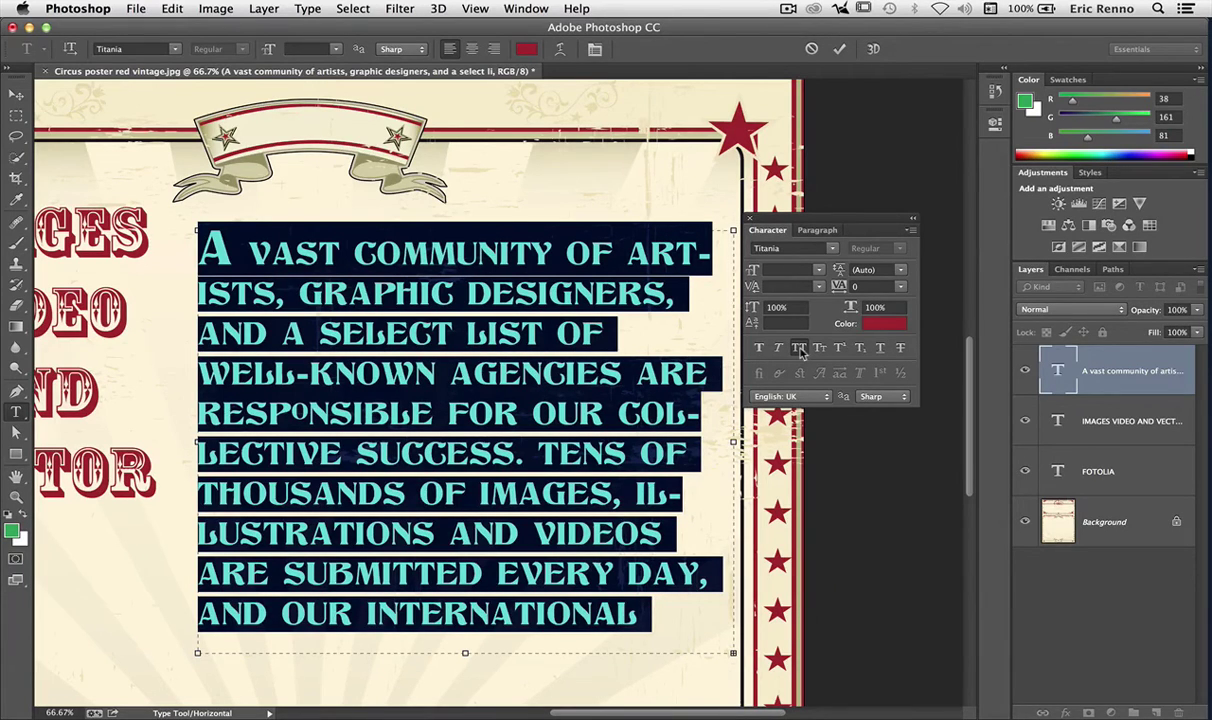
left_click(800, 350)
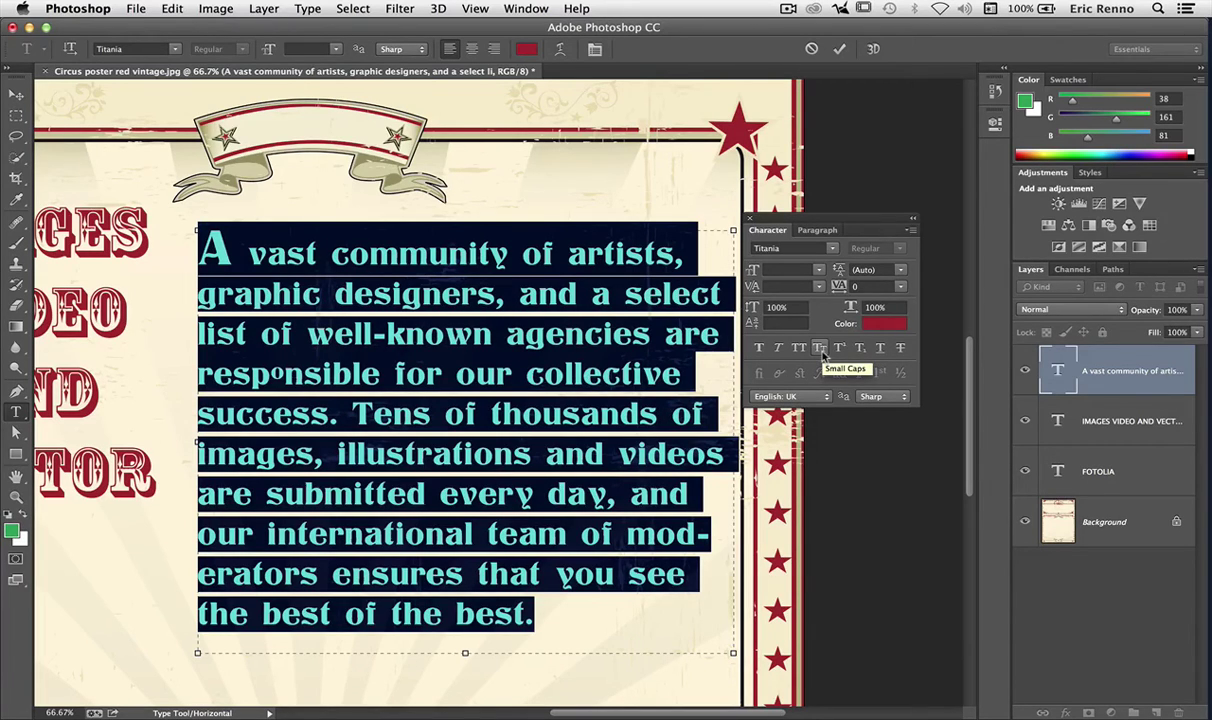
left_click(820, 348)
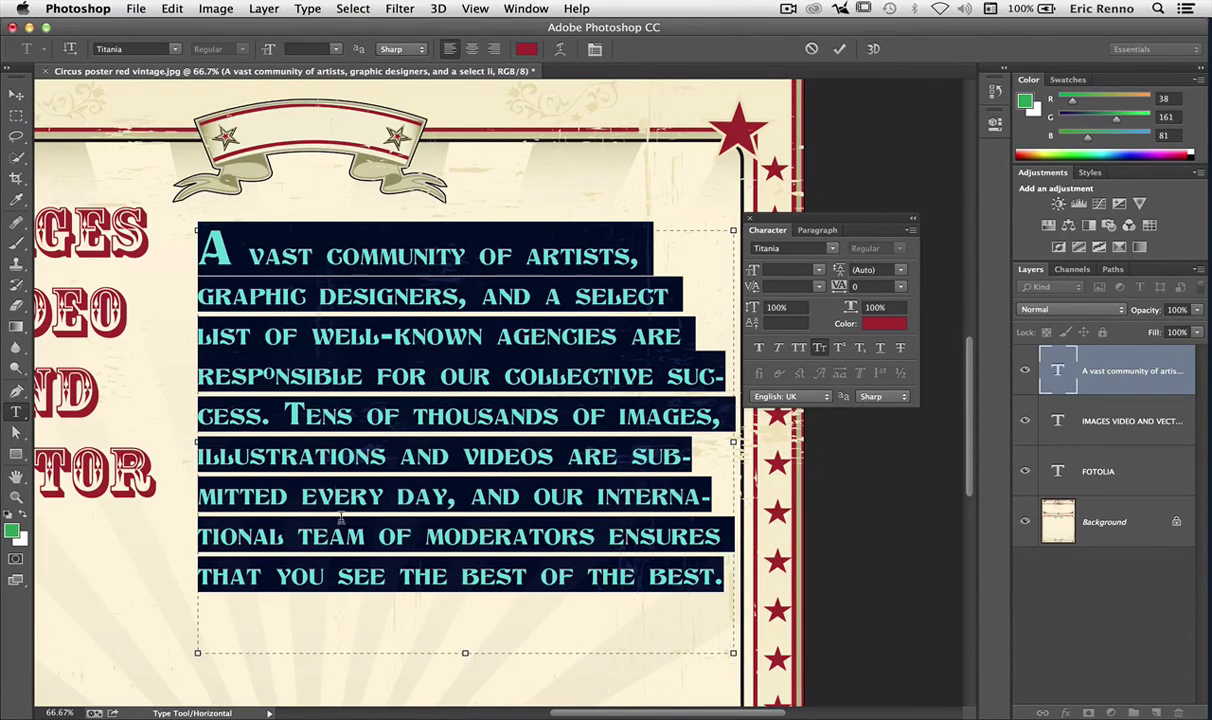
left_click(819, 348)
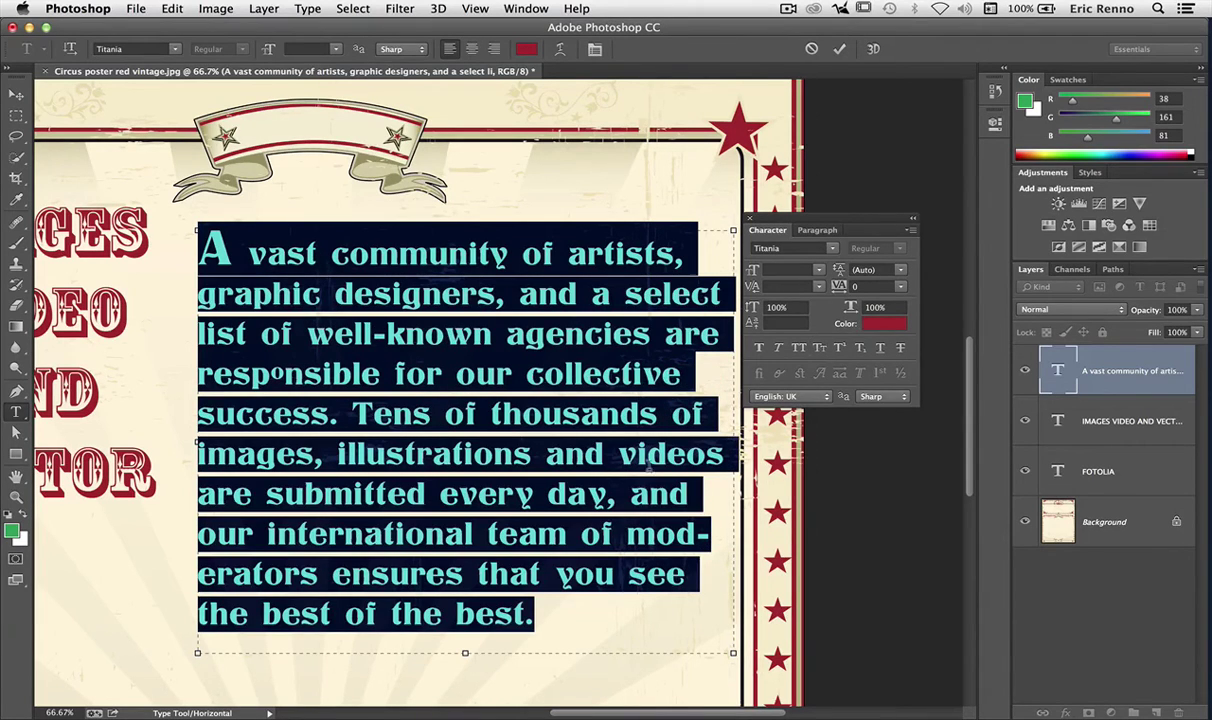
Try Superscript and Subscript on the "o" of "of" in the paragraph's last line, and restore it to normal
left_click(345, 614)
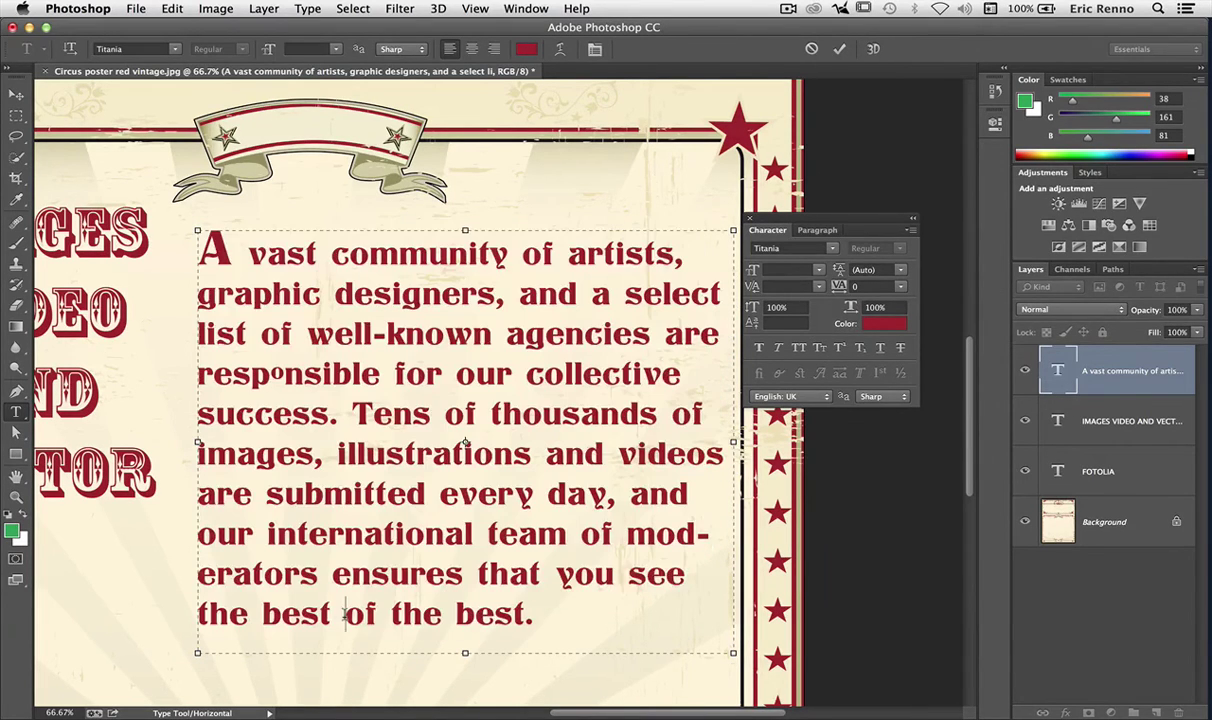
scroll(345, 614, "down", 5)
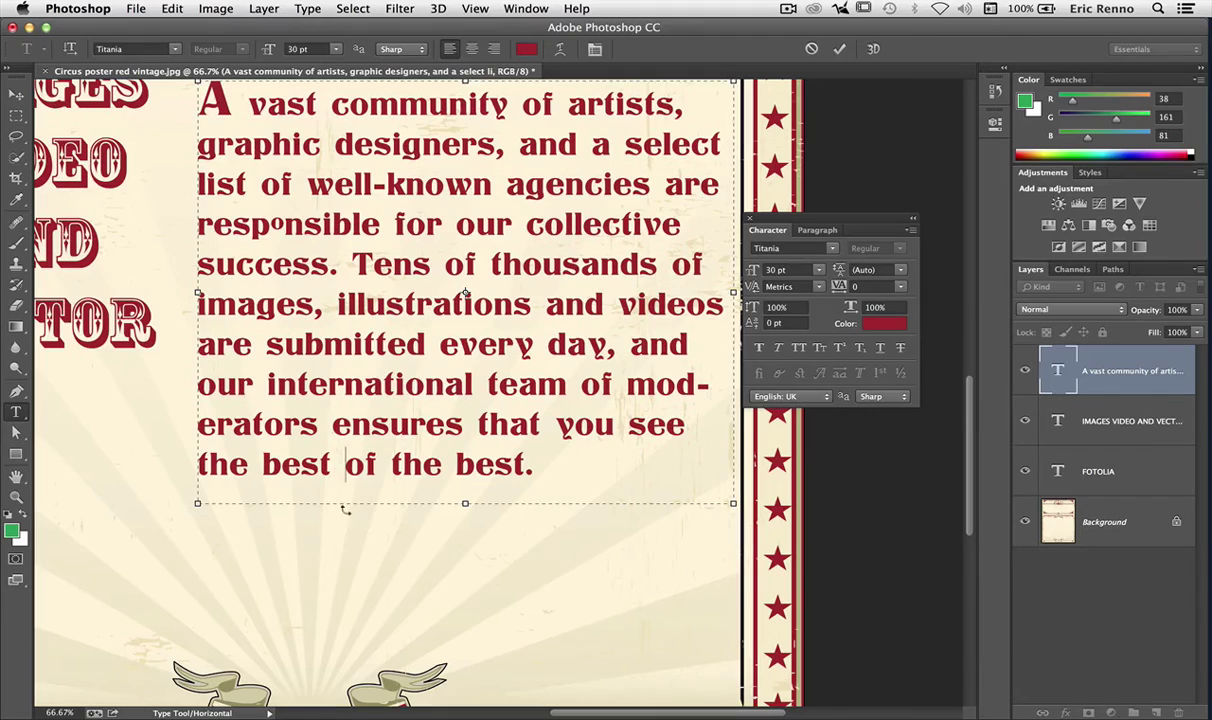
left_click_drag(345, 464, 366, 464)
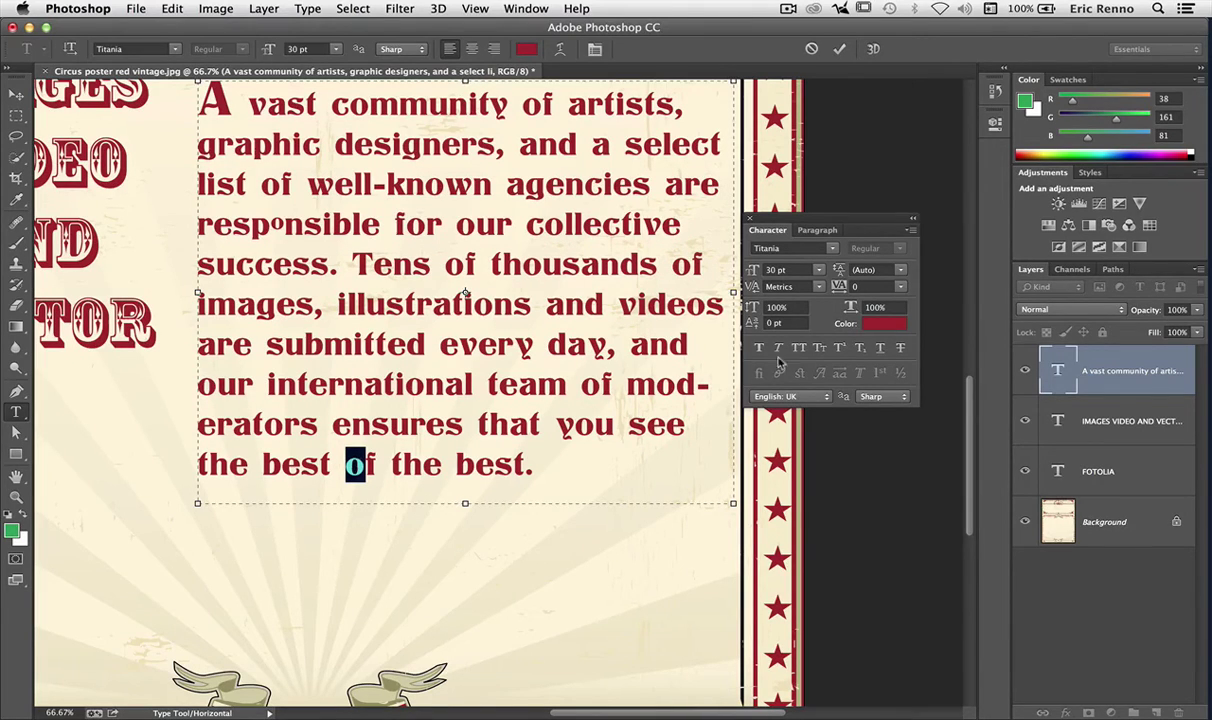
left_click(842, 347)
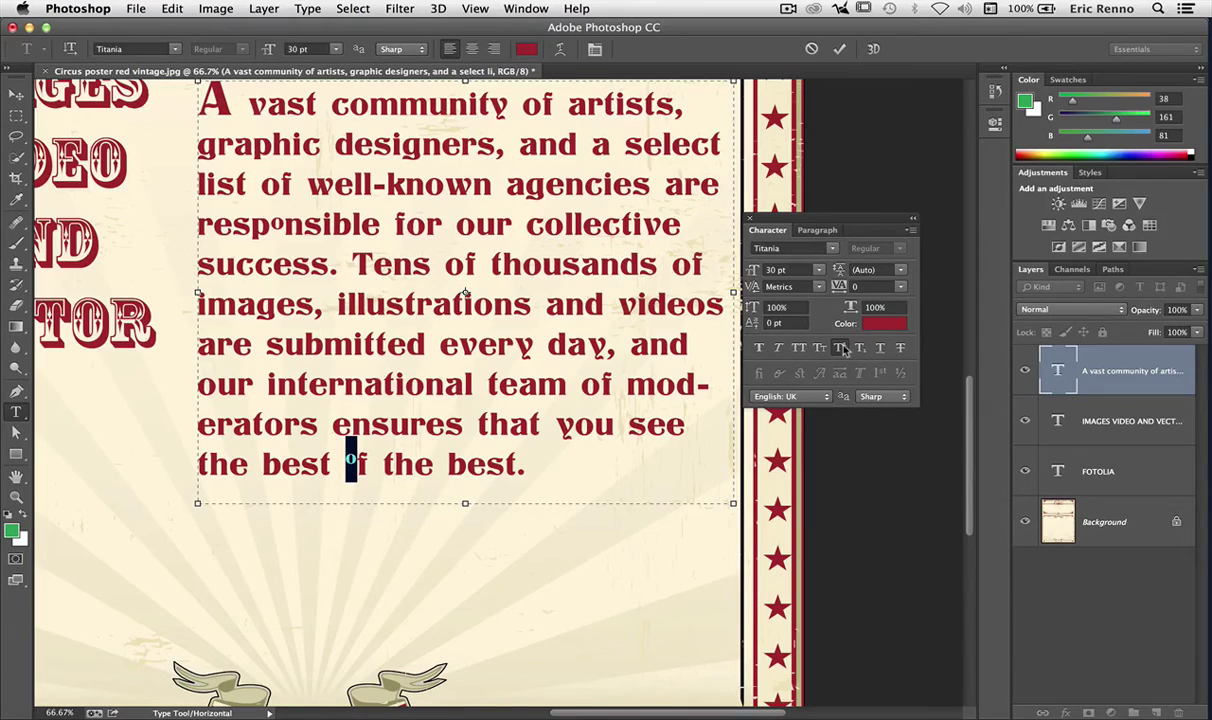
left_click(860, 349)
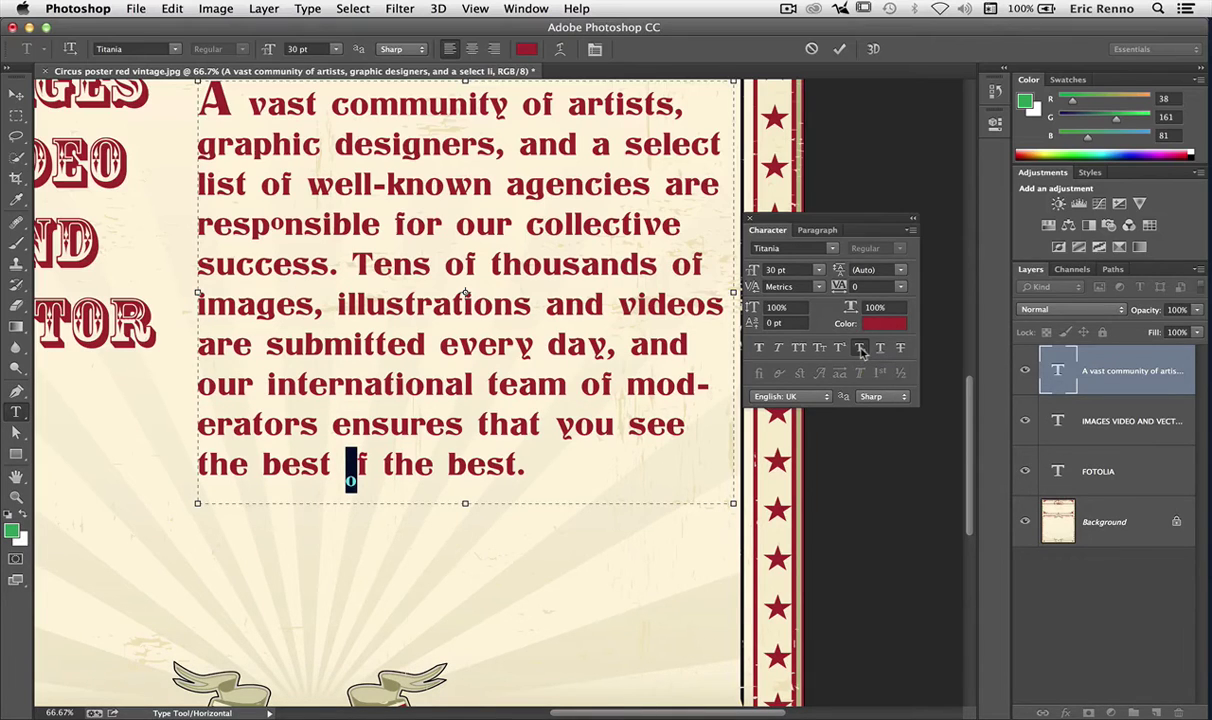
left_click(860, 349)
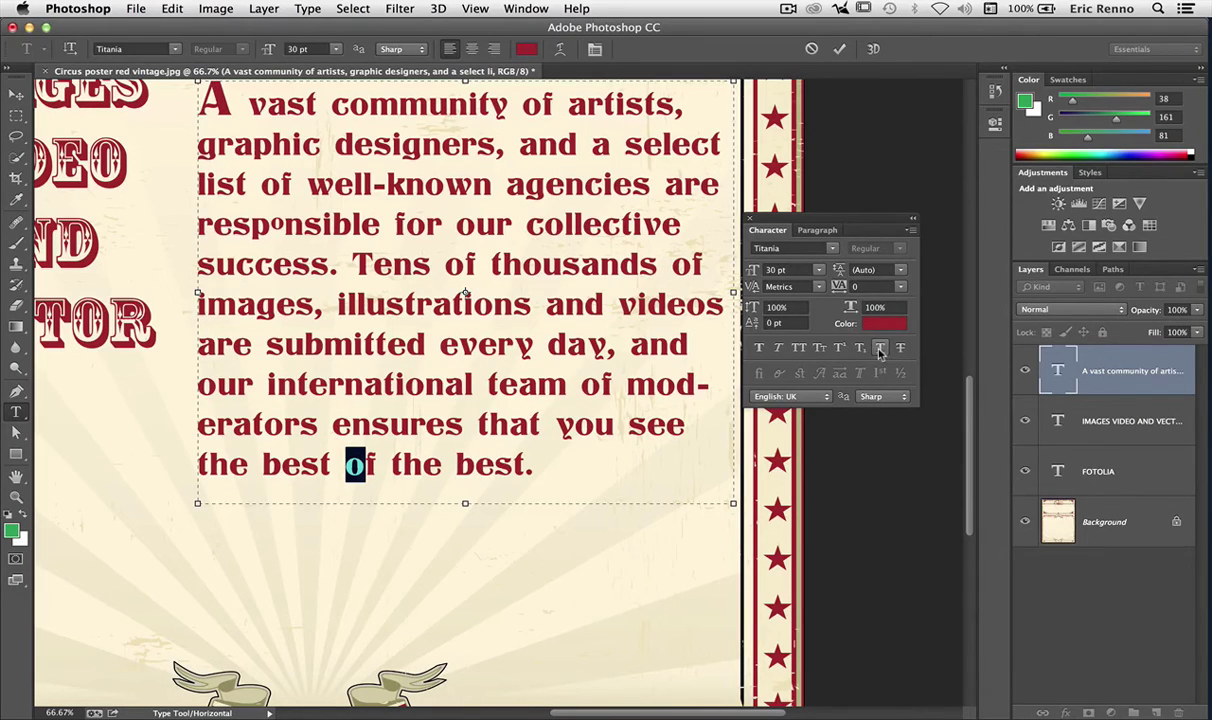
Underline the word "international" in the body paragraph, leaving out the space after it
double_click(415, 380)
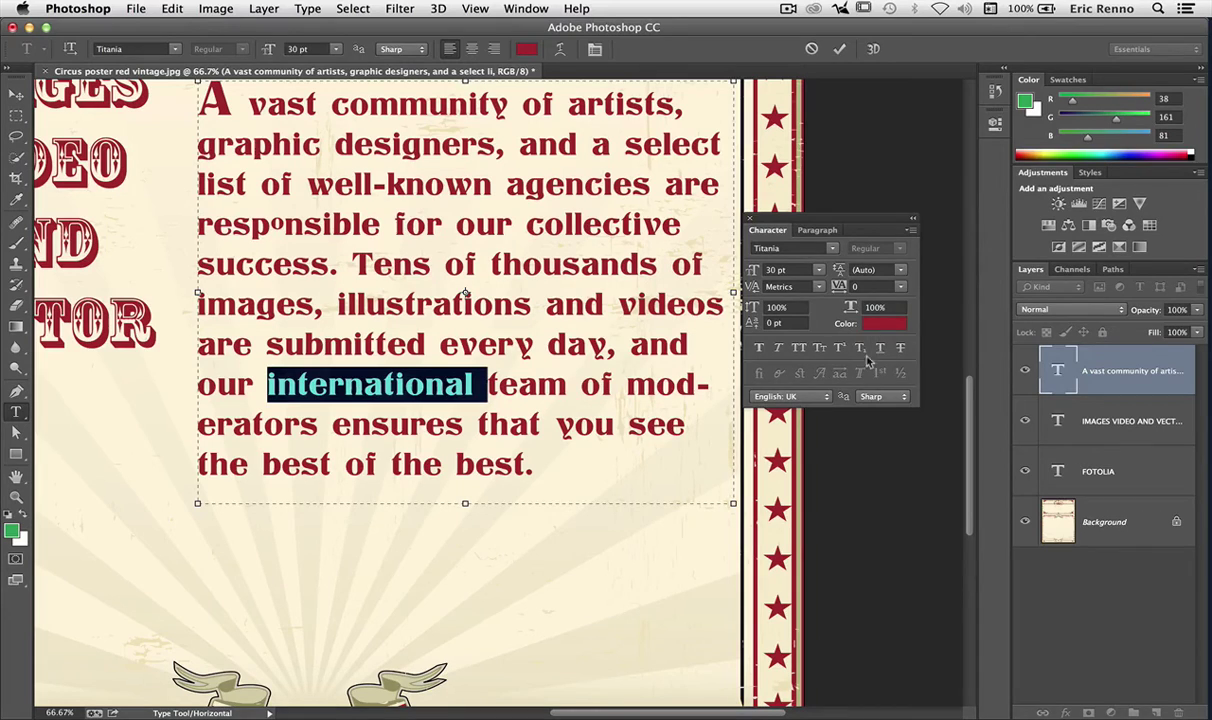
left_click_drag(476, 387, 265, 387)
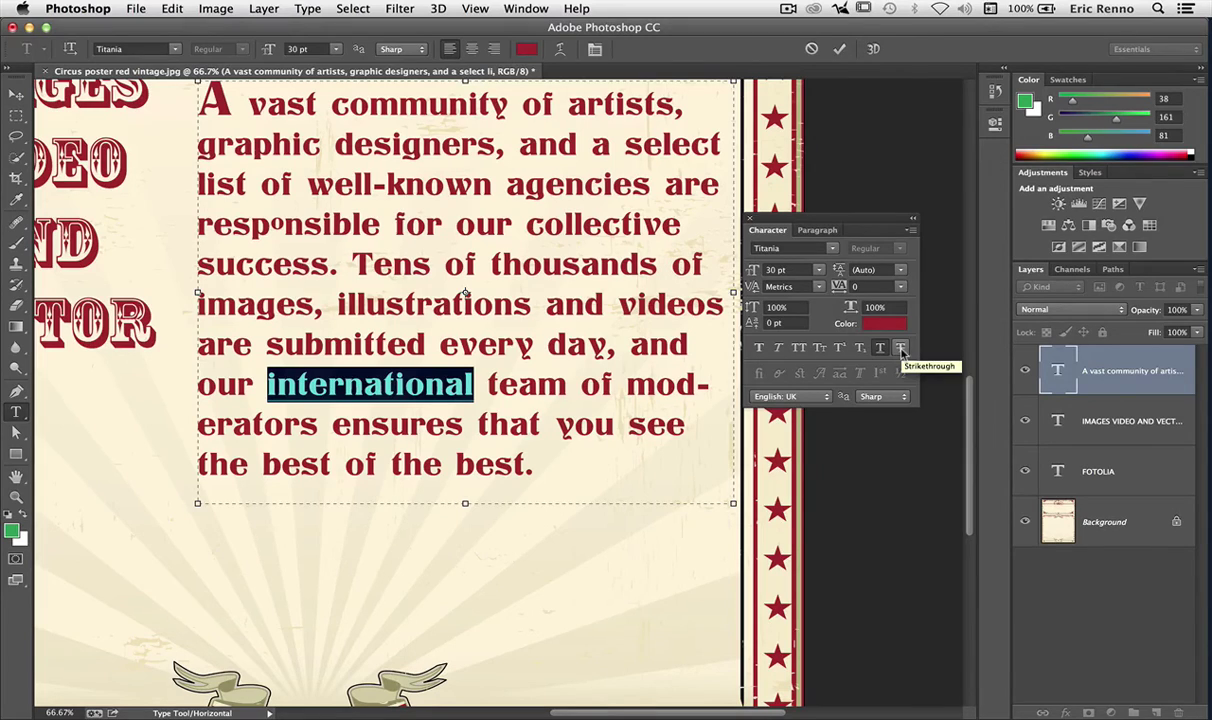
left_click(578, 477)
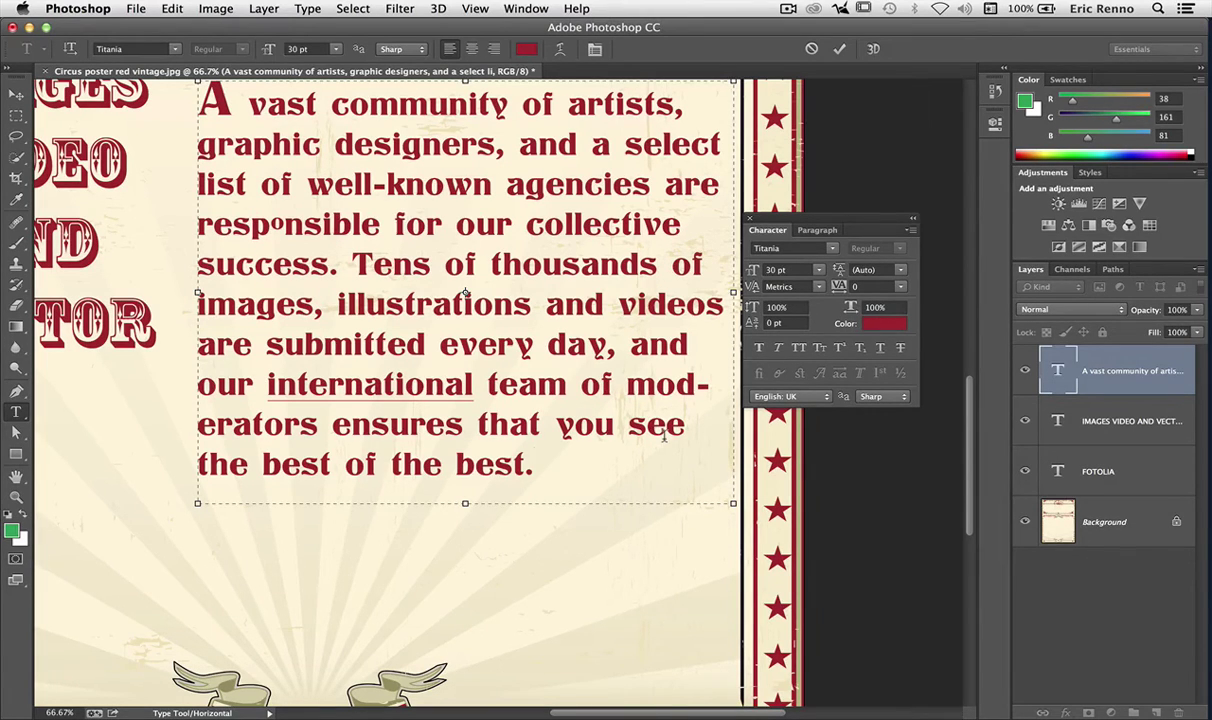
Move the body paragraph slightly up and to the left beneath the ribbon, and commit the text edits
key("super+minus")
key("super+minus")
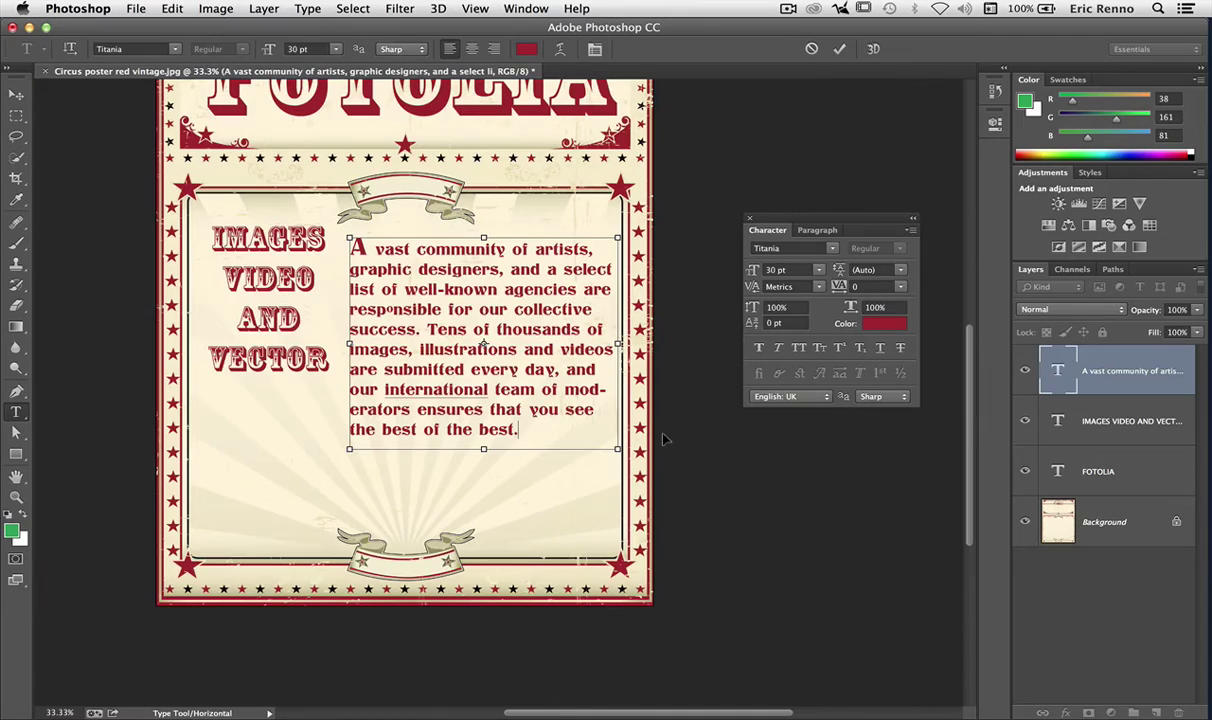
left_click_drag(280, 410, 278, 403)
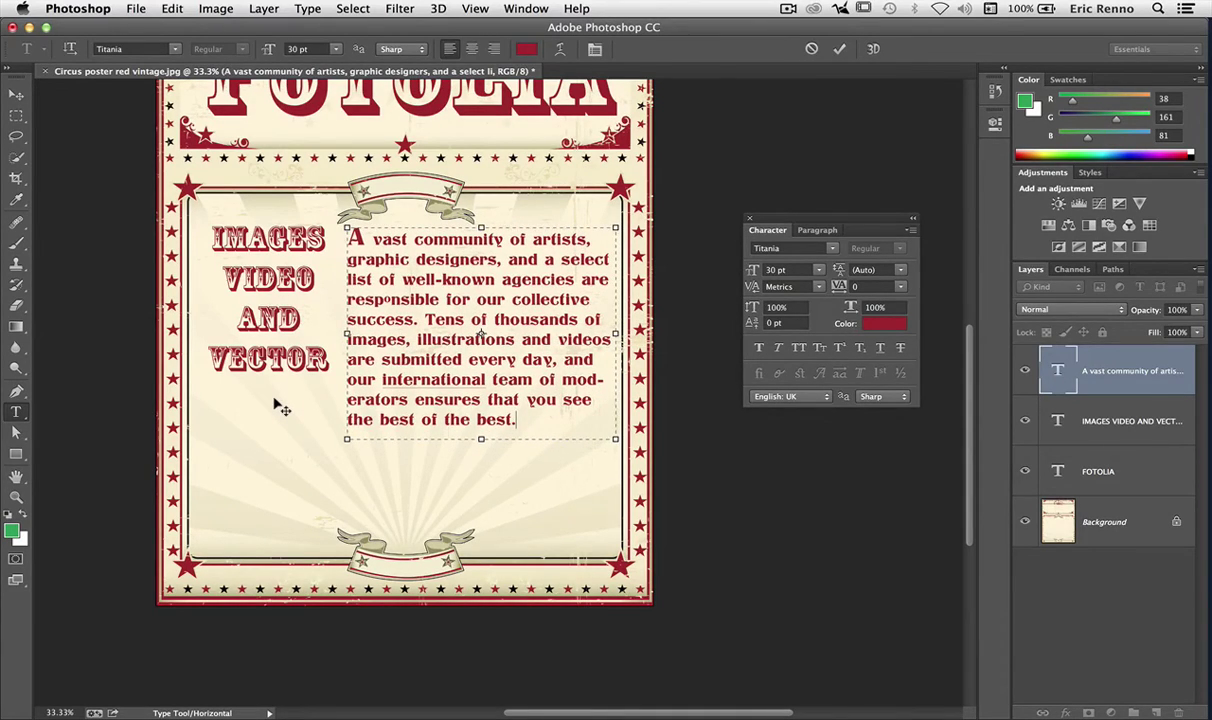
left_click(843, 50)
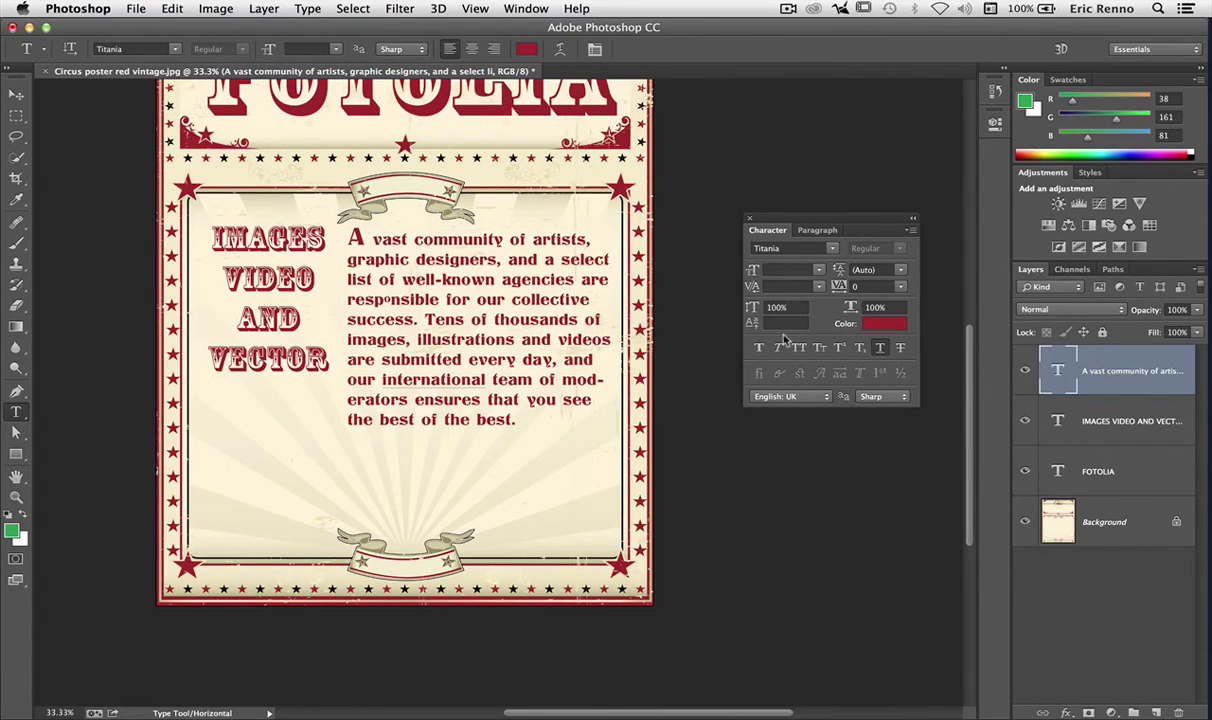
Add a new text line reading "1st For Stock" below the subheading and above the bottom ribbon
left_click(264, 488)
type("1st")
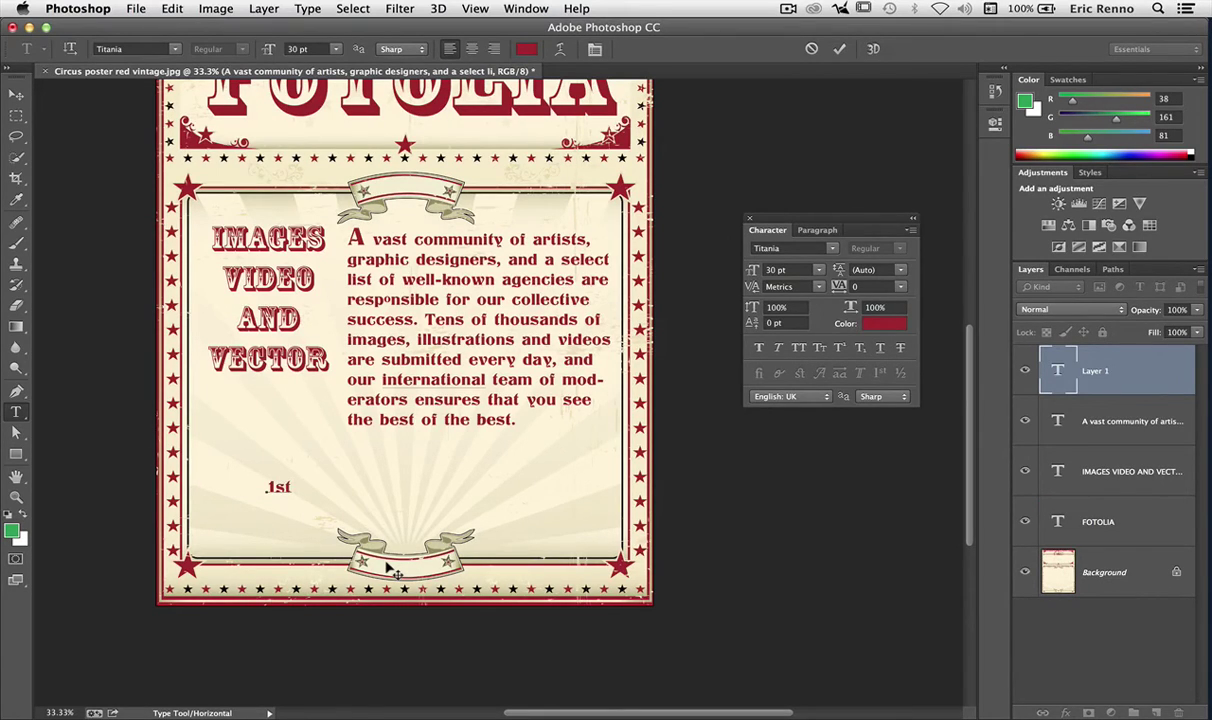
type(" For Stock")
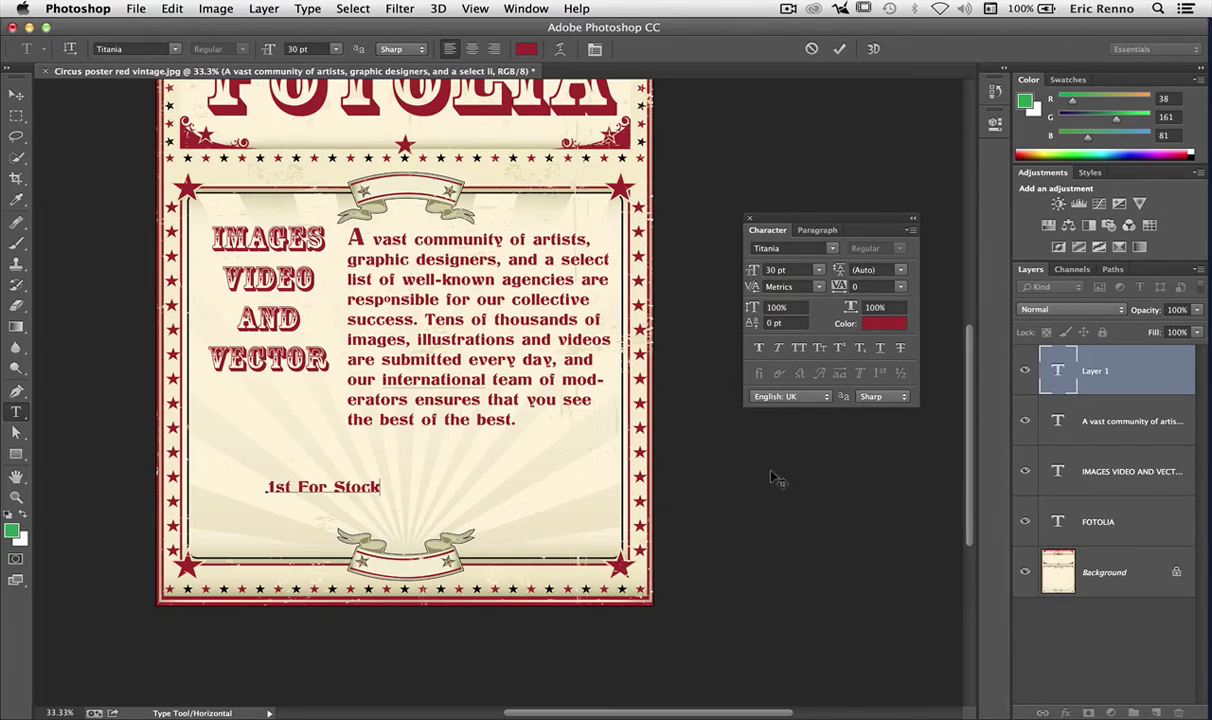
left_click(1059, 381)
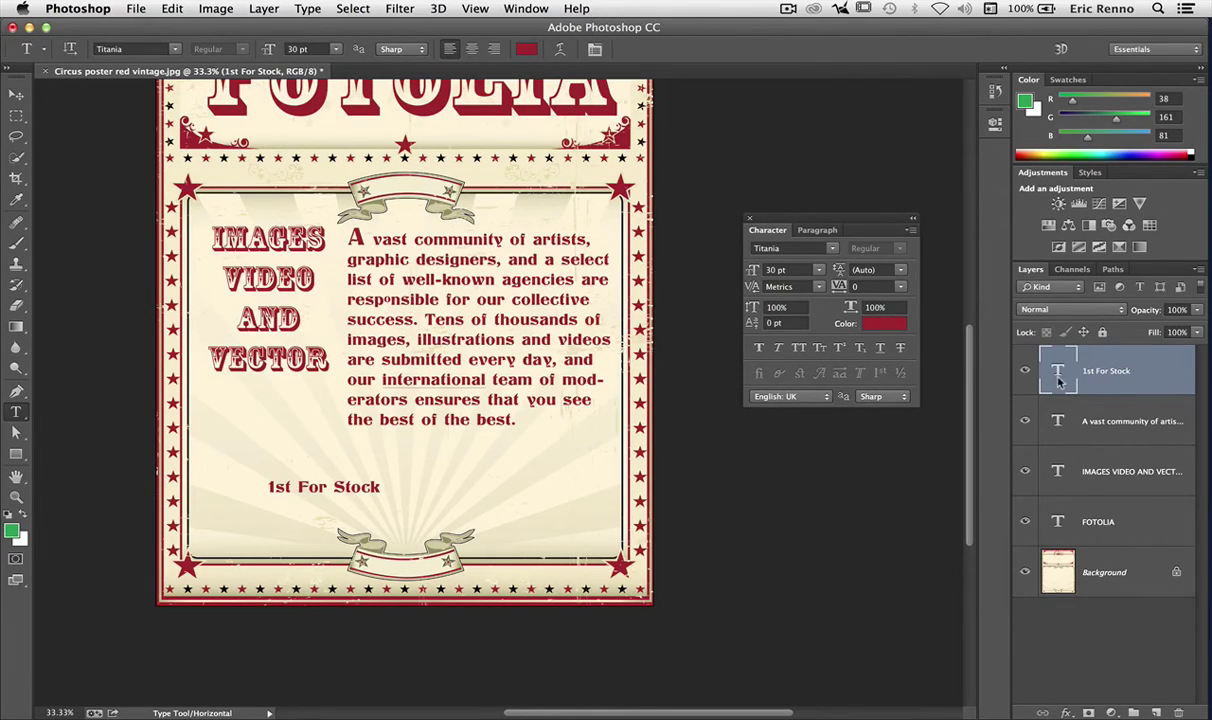
Set the "1st For Stock" line in the Bickham Script font and enlarge it to 123 pt
double_click(1057, 374)
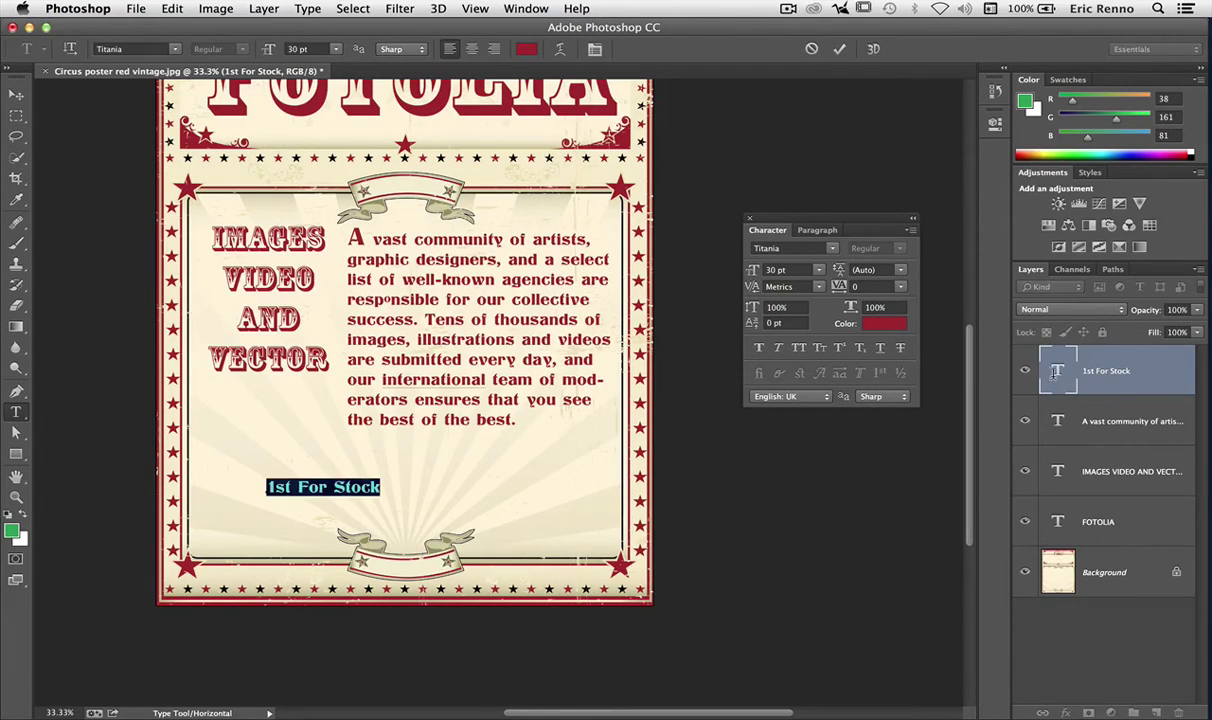
left_click(790, 247)
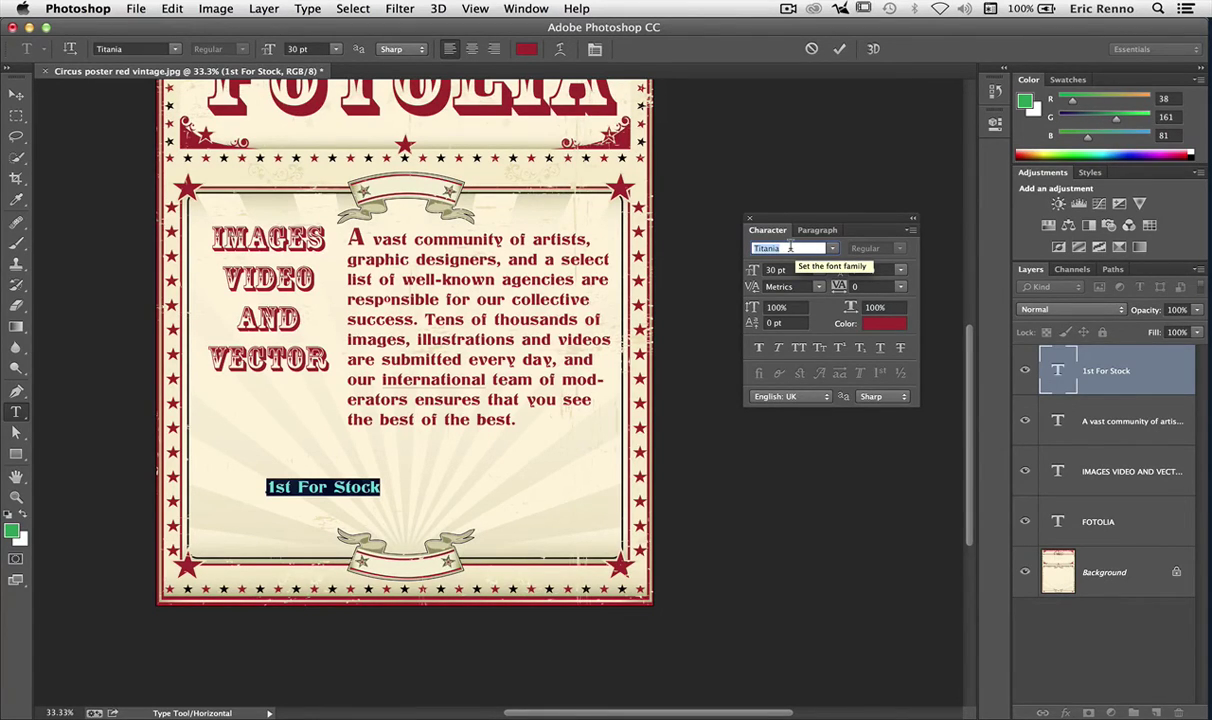
type("Bickham Script ...")
key("Return")
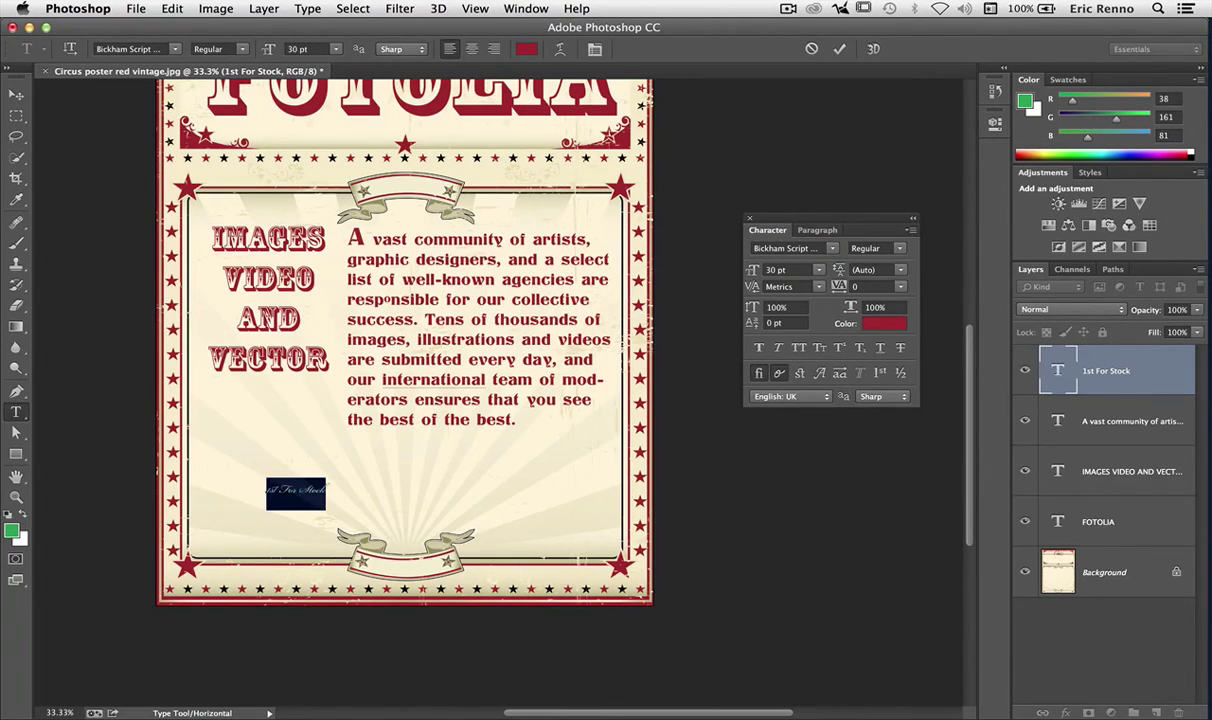
left_click_drag(752, 270, 829, 273)
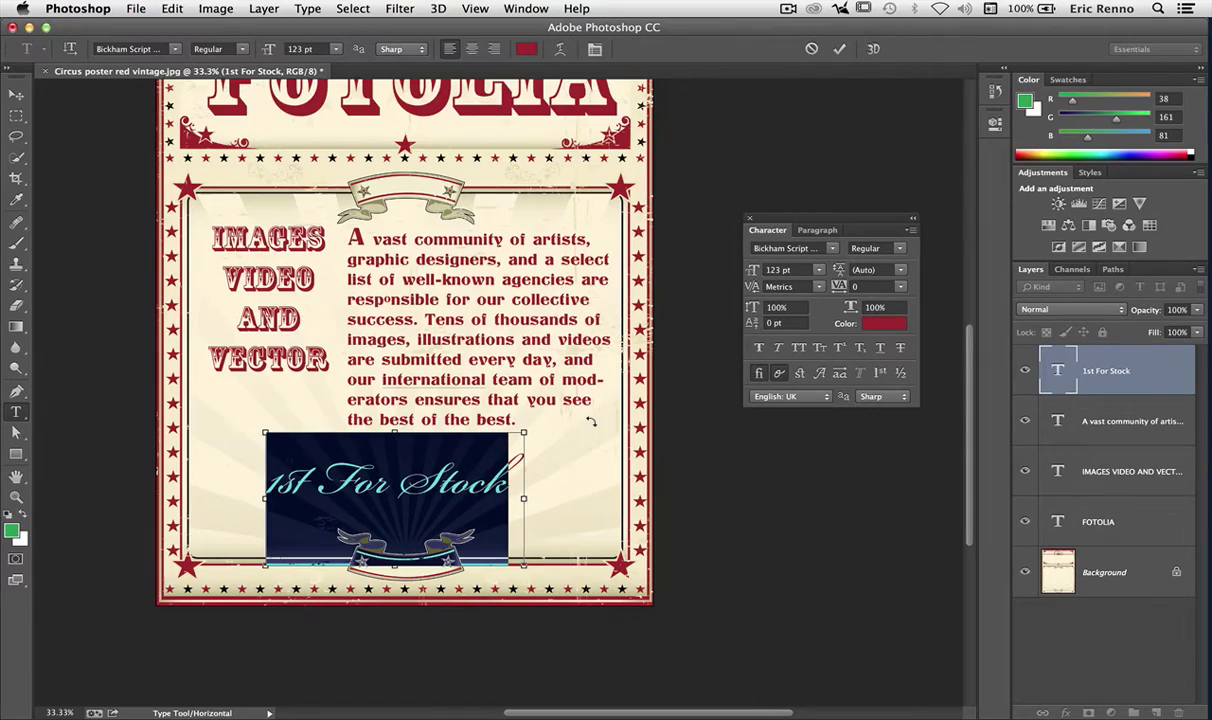
Examine the script lettering of the "1st For Stock" line up close
key("super+equal")
key("super+equal")
scroll(345, 440, "down", 3)
scroll(345, 440, "left", 2)
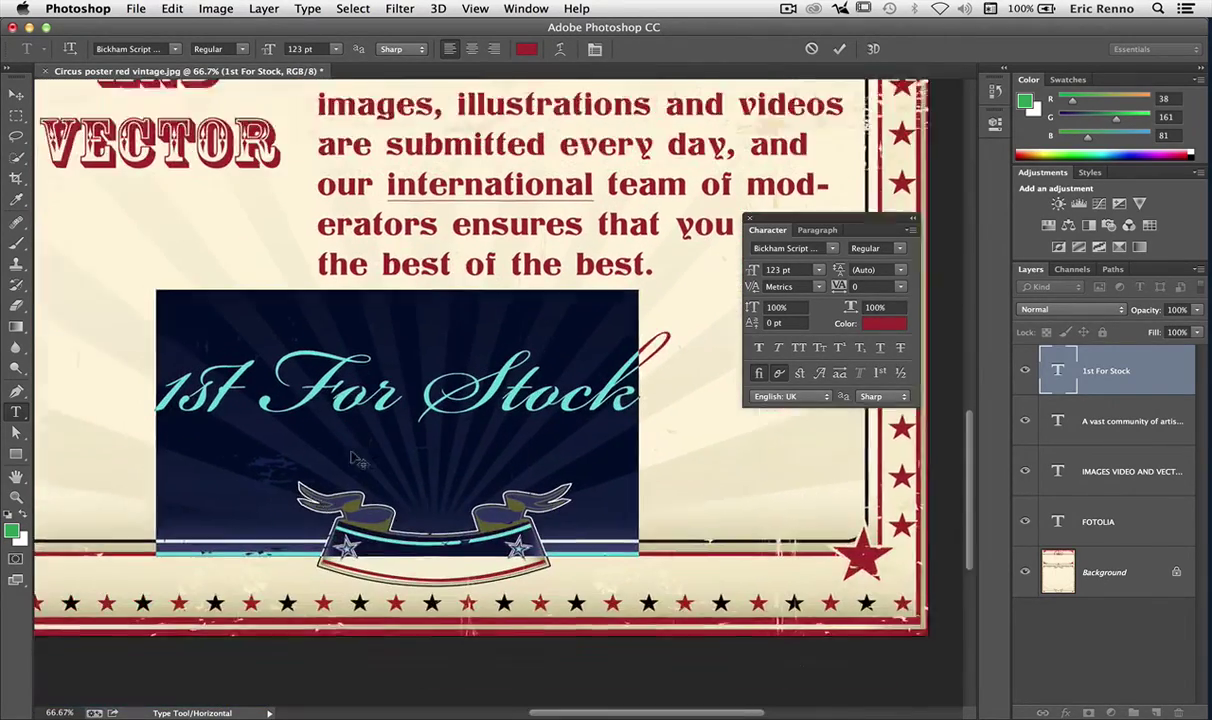
scroll(352, 458, "down", 2)
scroll(352, 458, "left", 3)
scroll(346, 430, "up", 2)
scroll(346, 430, "right", 2)
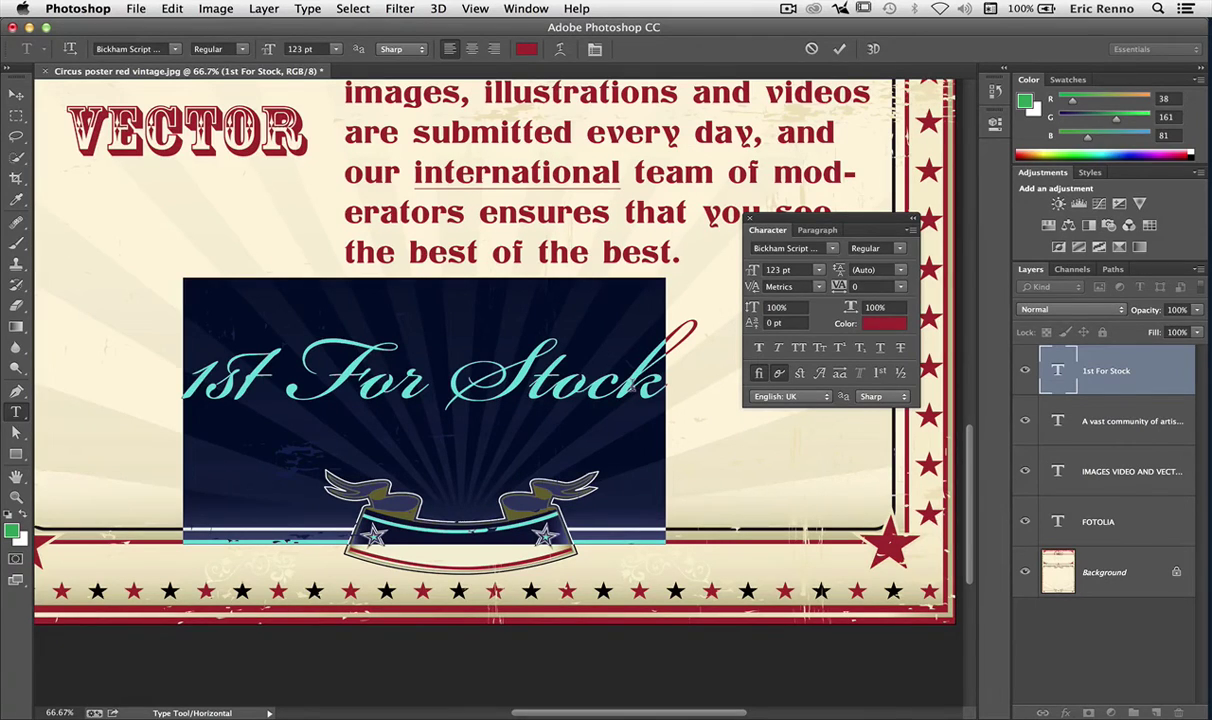
Turn off Standard Ligatures and Contextual Alternates for the entire "1st For Stock" line
double_click(632, 383)
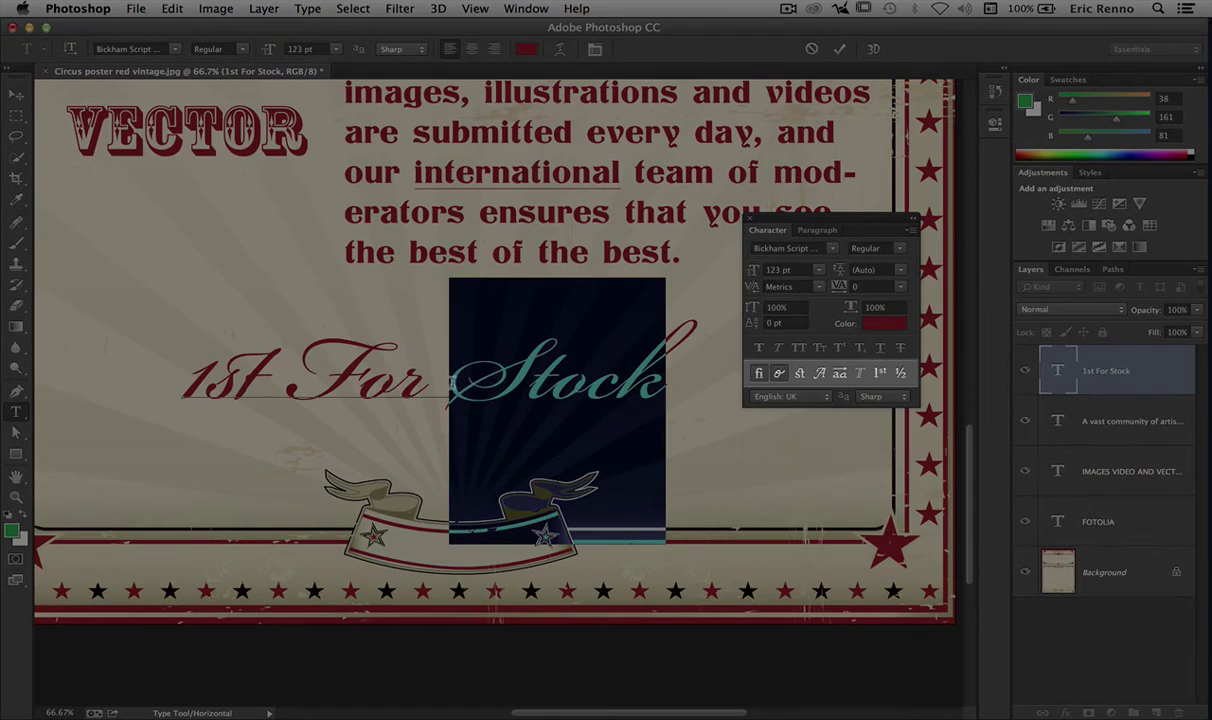
key("Left")
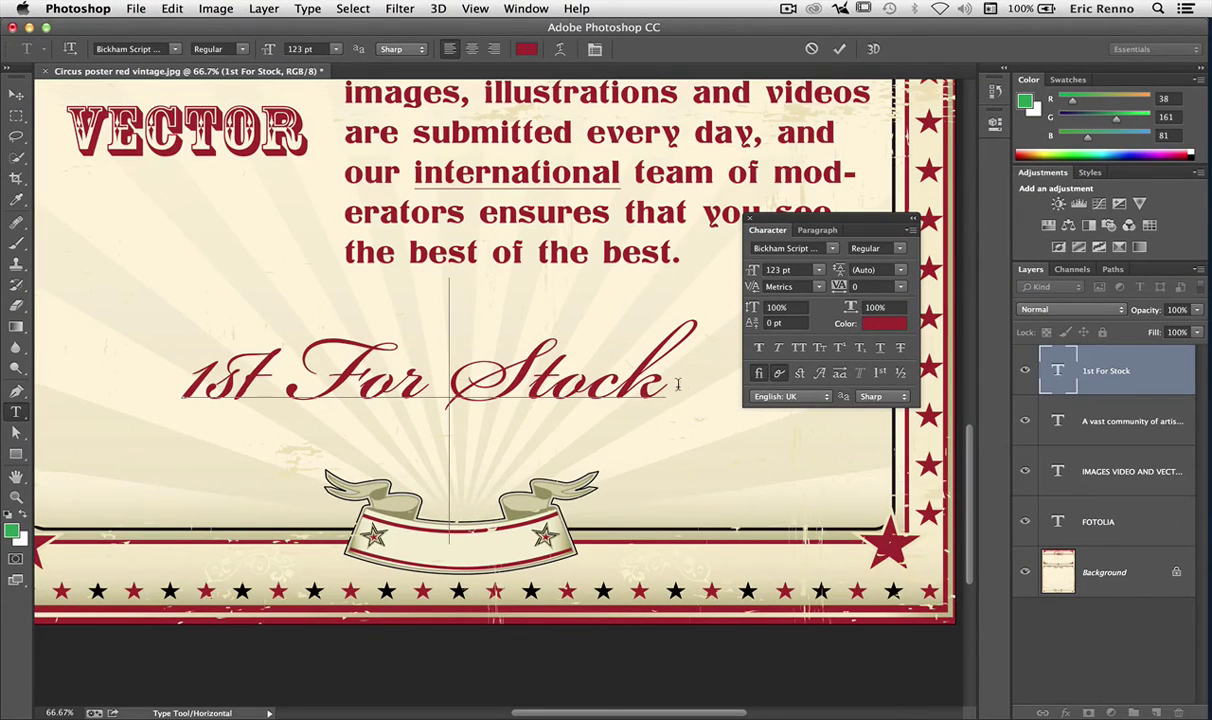
left_click_drag(662, 385, 177, 365)
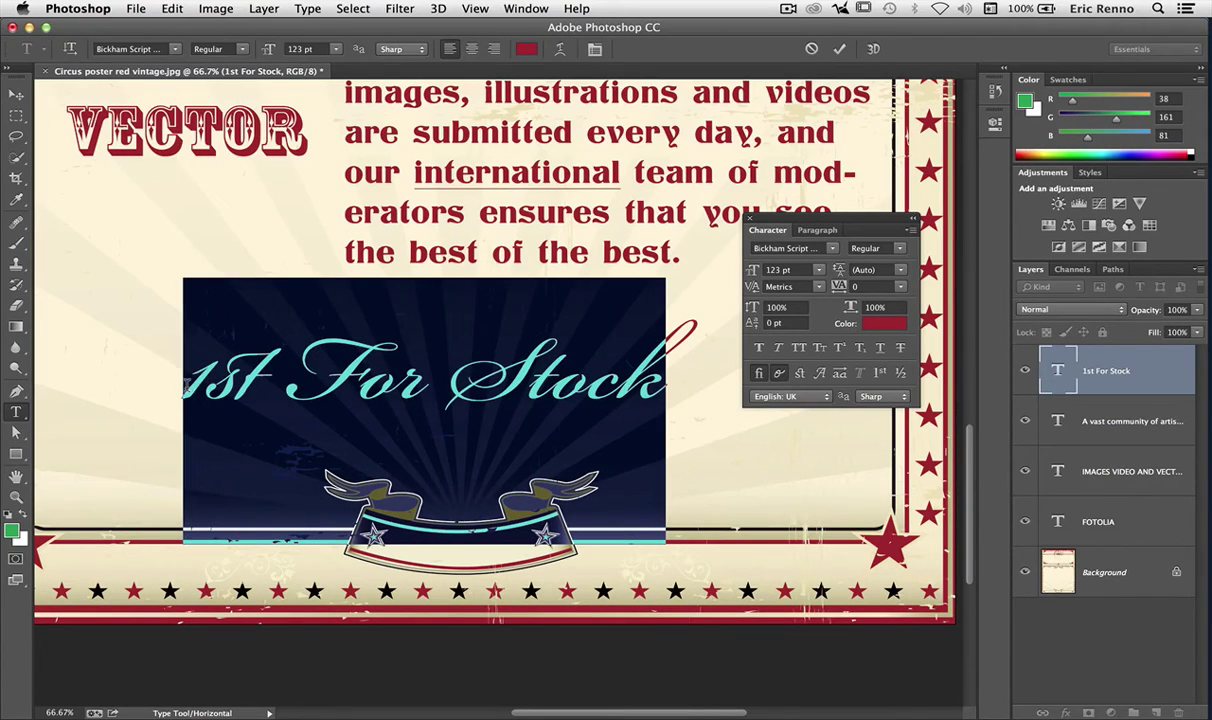
left_click(758, 374)
left_click(780, 376)
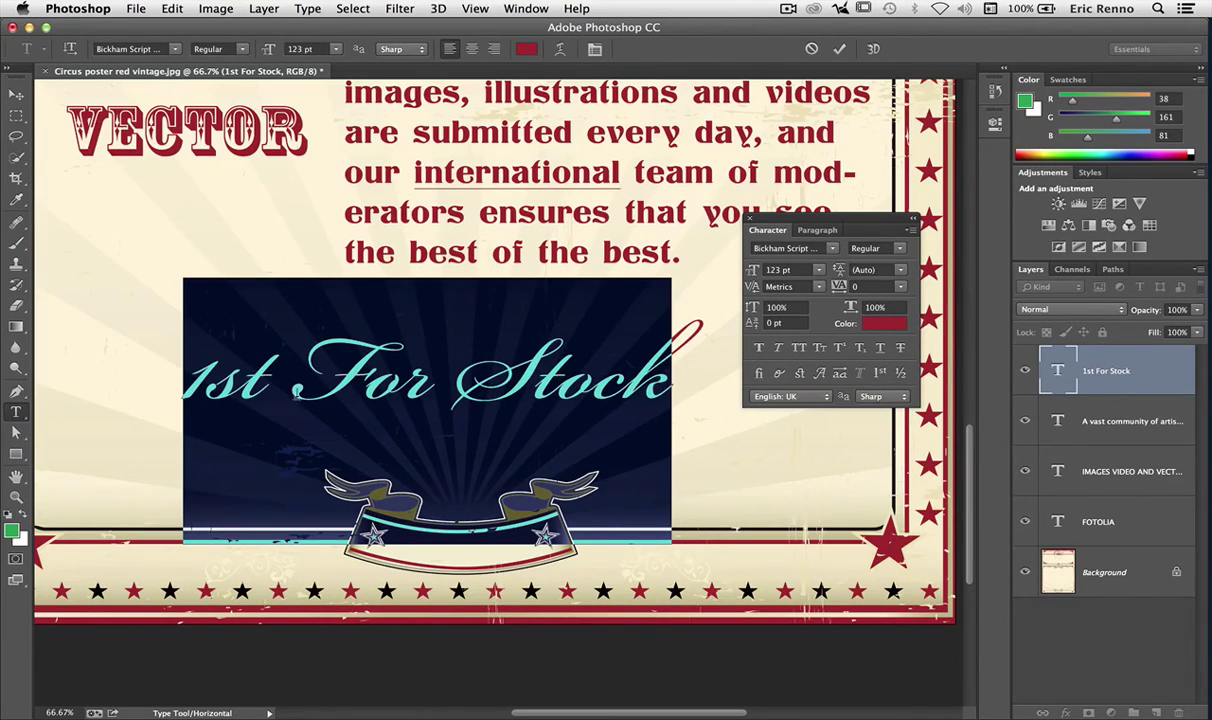
Toggle Contextual Alternates on and off for the "1st For Stock" line to compare the lettering, leaving it enabled
left_click(780, 376)
left_click(780, 376)
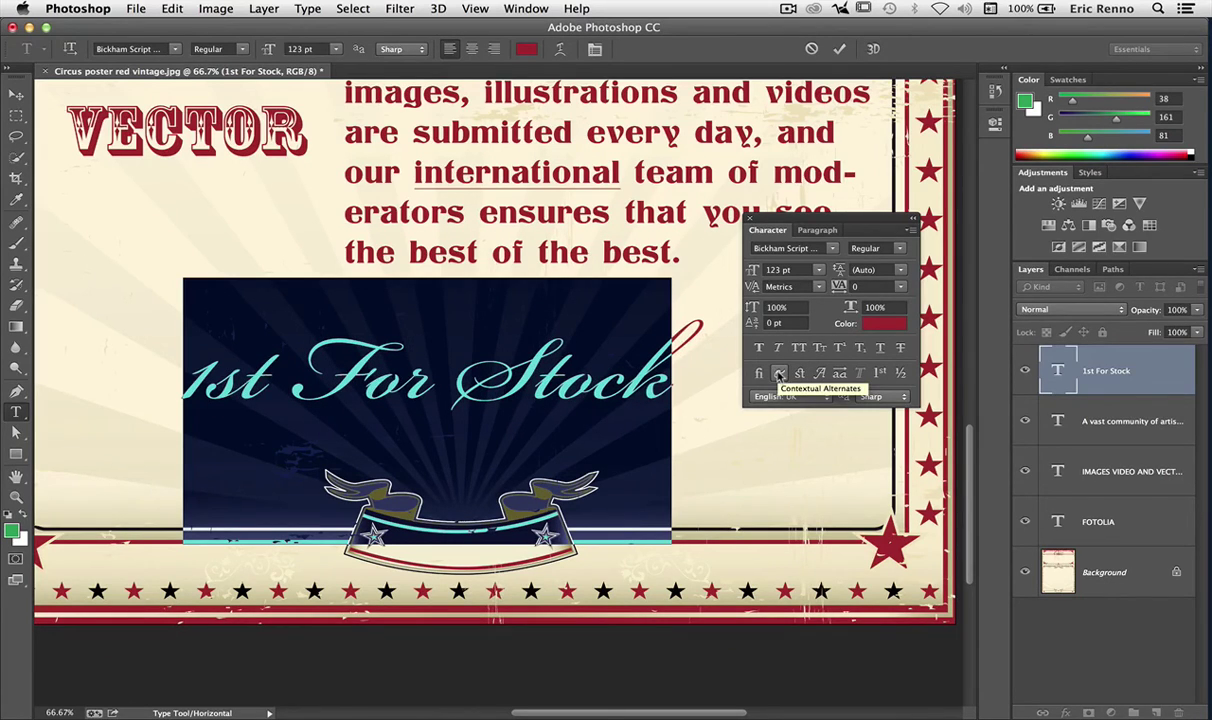
left_click(780, 375)
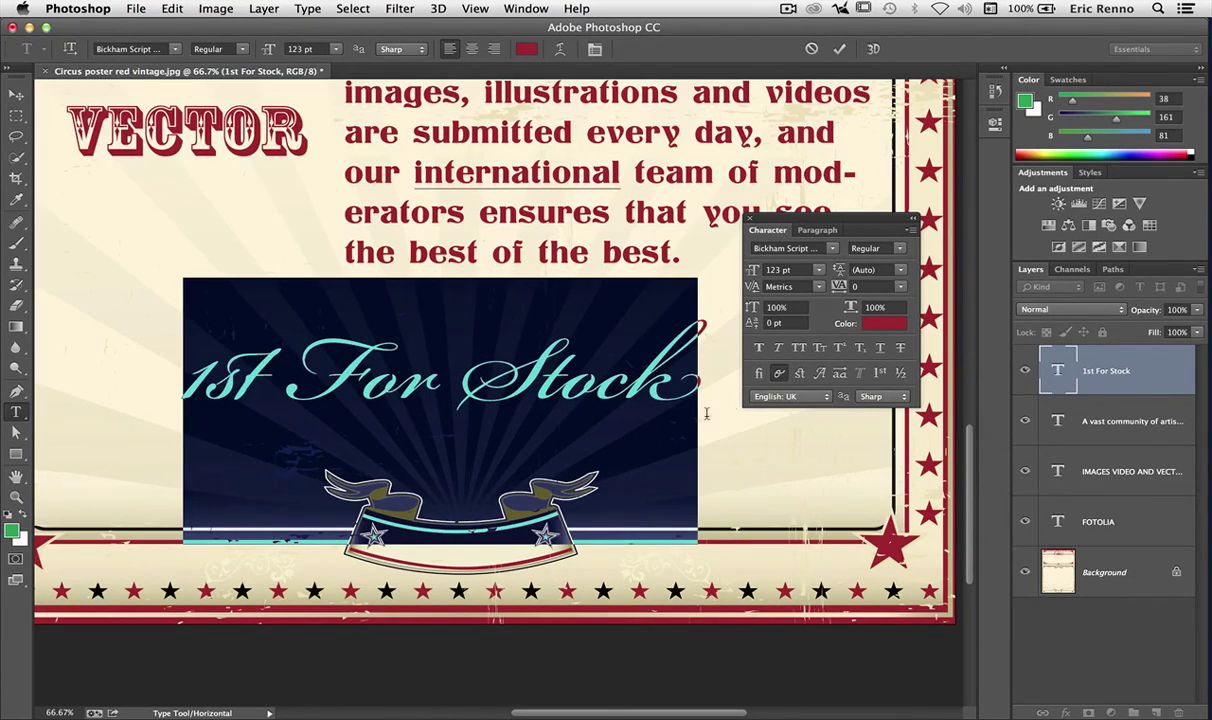
left_click(781, 375)
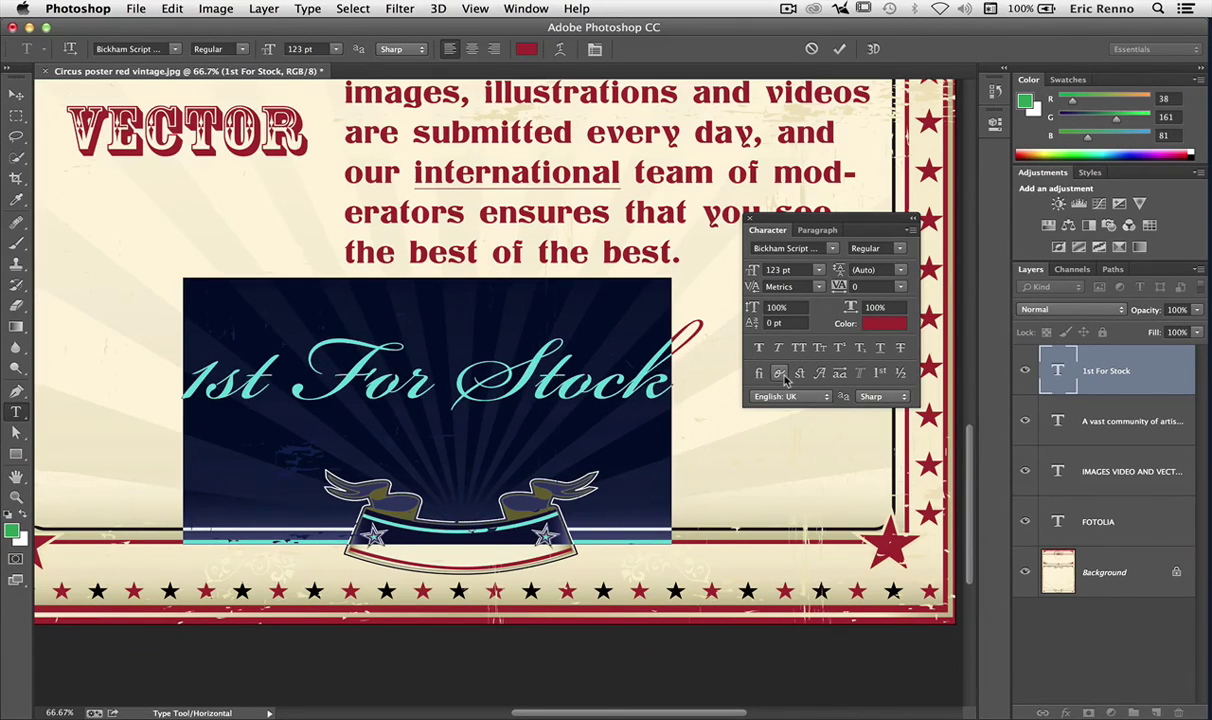
left_click(781, 375)
left_click(781, 375)
left_click(781, 375)
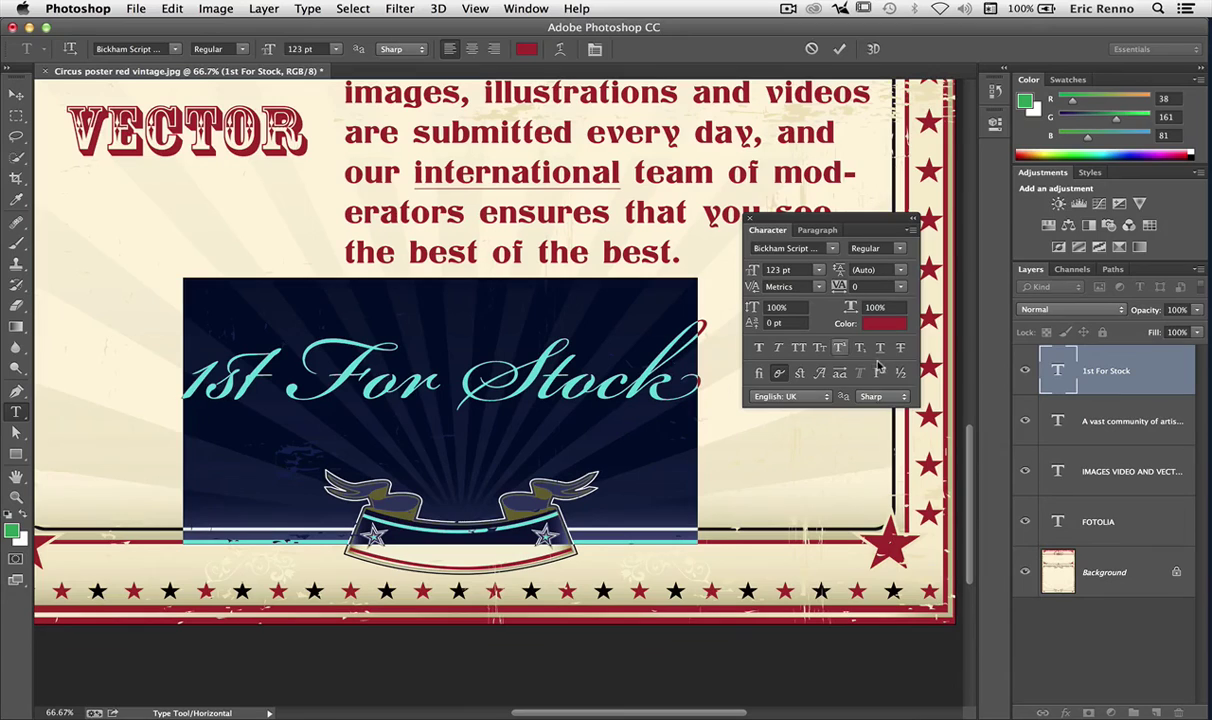
left_click(781, 375)
left_click(781, 375)
left_click(800, 374)
Apply Swash to the capital F and S of "1st For Stock" and move the line left to make room for it
left_click(284, 355)
left_click_drag(295, 367, 330, 350)
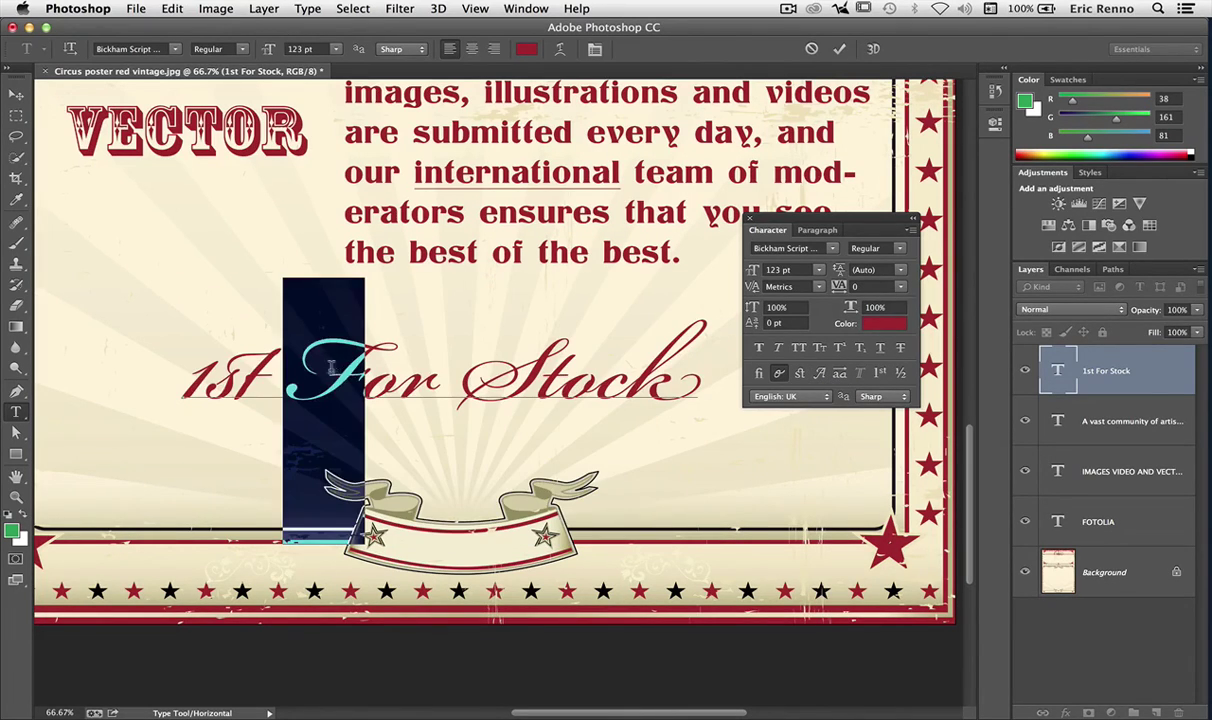
left_click(820, 375)
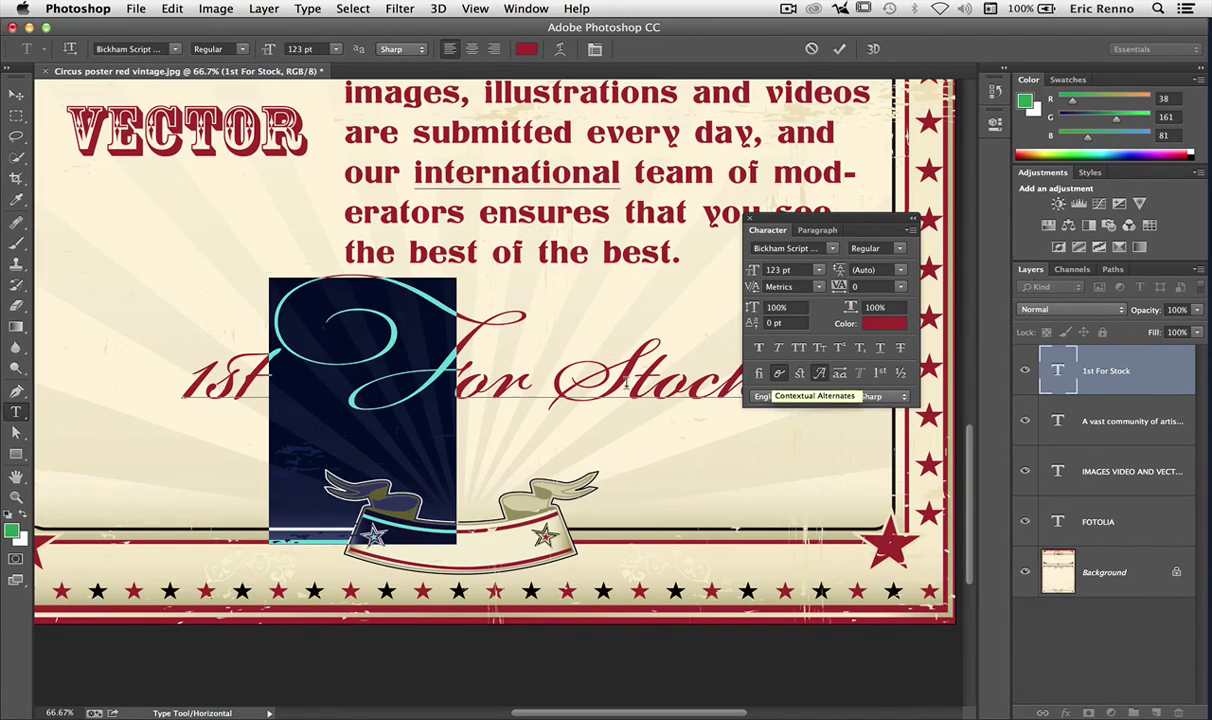
left_click_drag(526, 368, 626, 388)
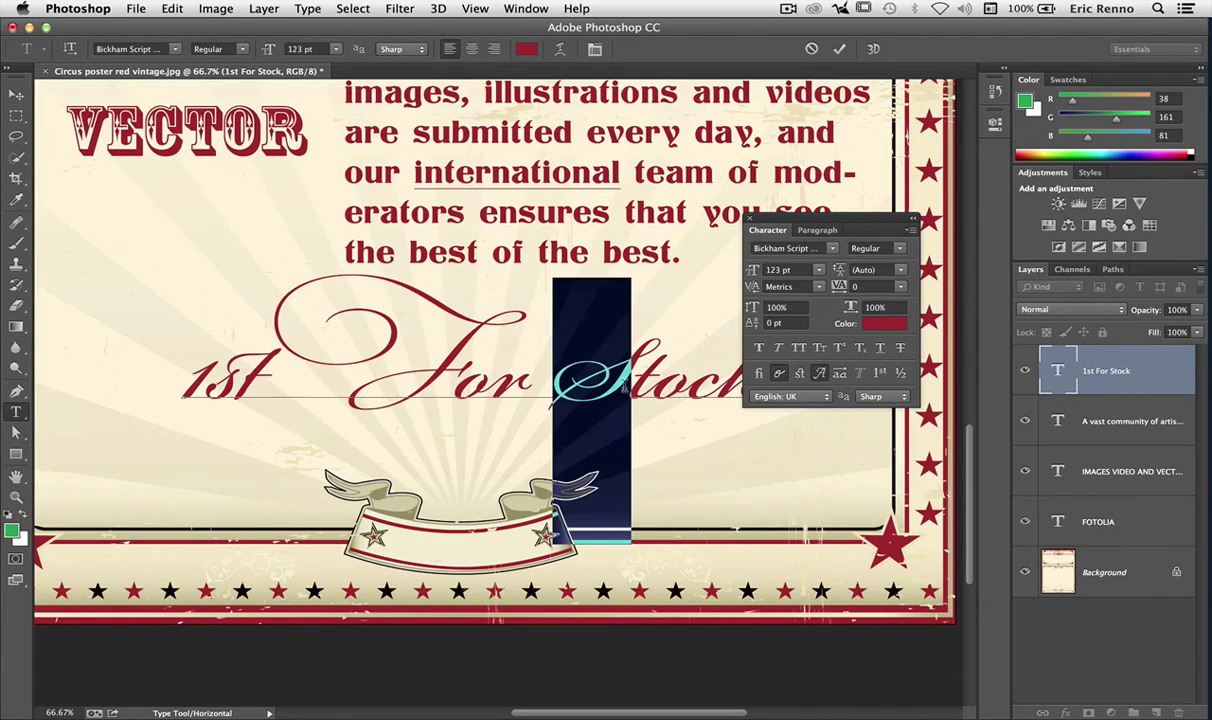
left_click(821, 374)
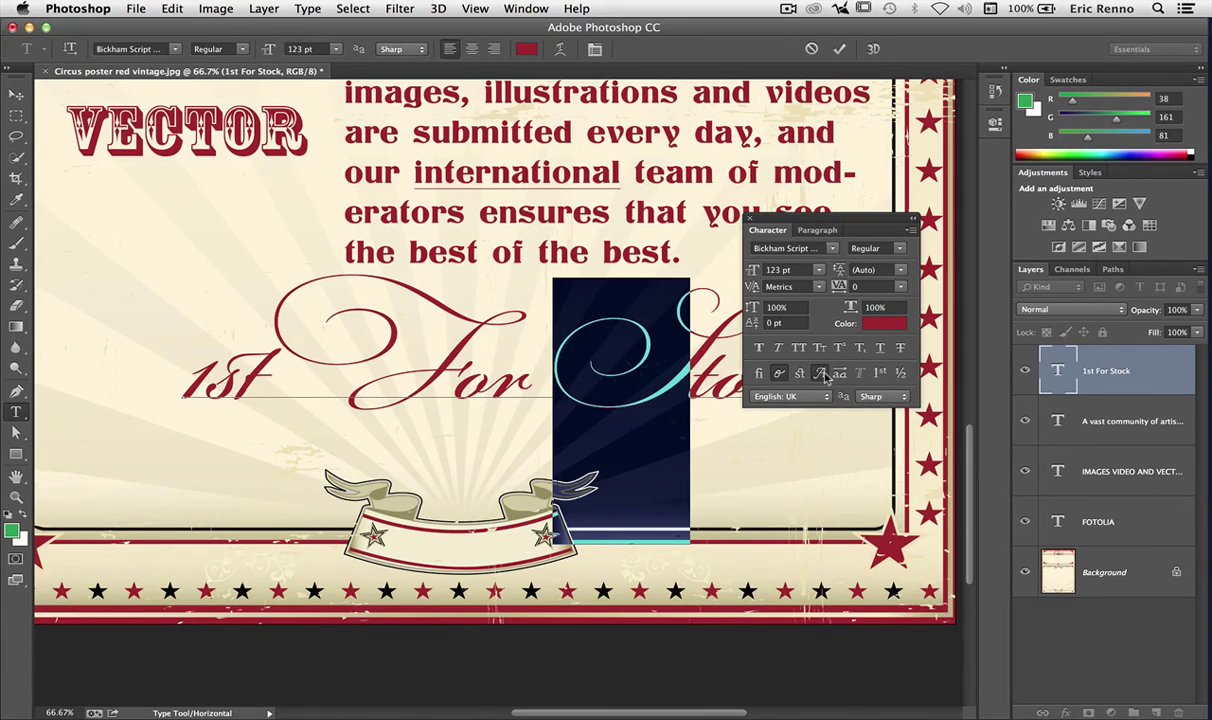
left_click_drag(437, 188, 311, 192)
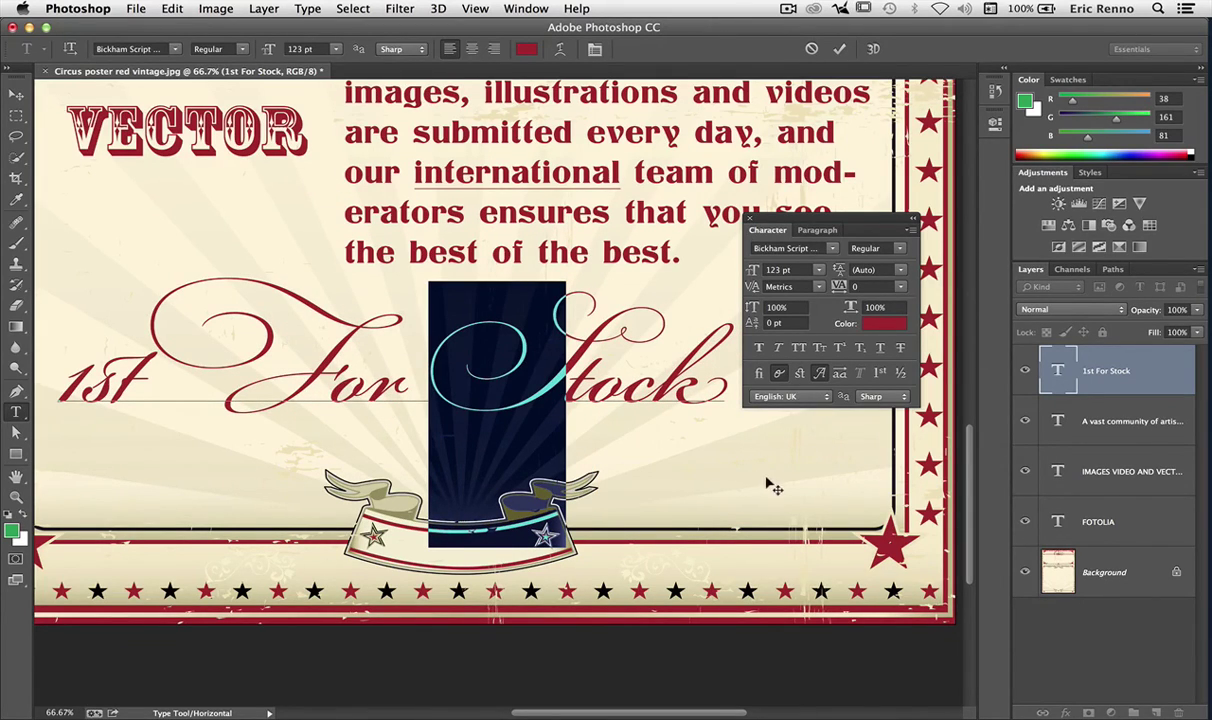
key("End")
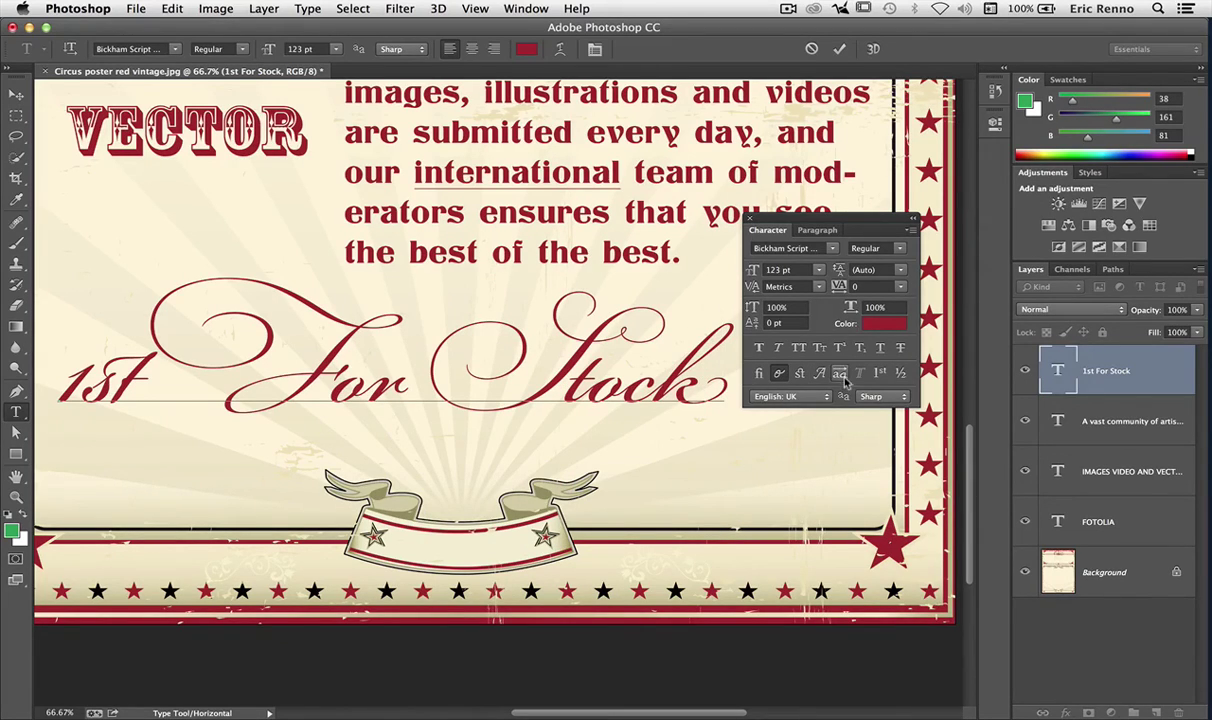
Format the "st" after the 1 with Ordinals, a size of 87 pt and a baseline shift of 20 pt
left_click_drag(146, 358, 89, 371)
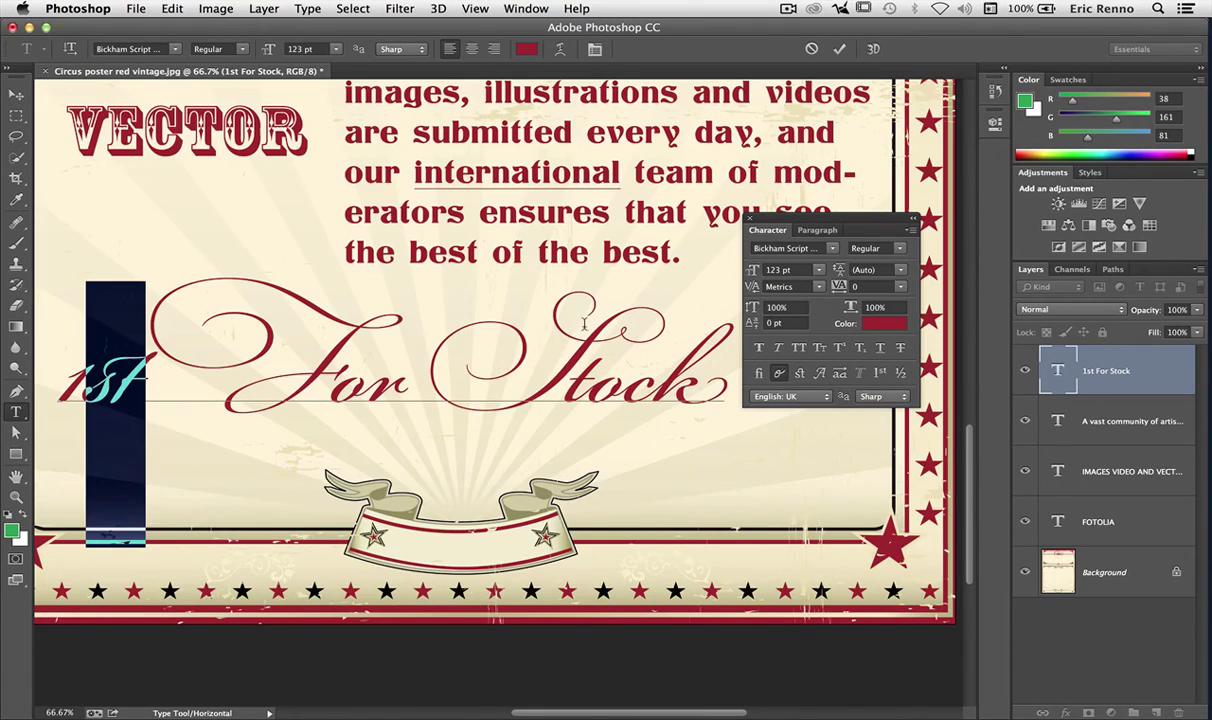
left_click(882, 375)
left_click(880, 373)
left_click_drag(746, 271, 722, 272)
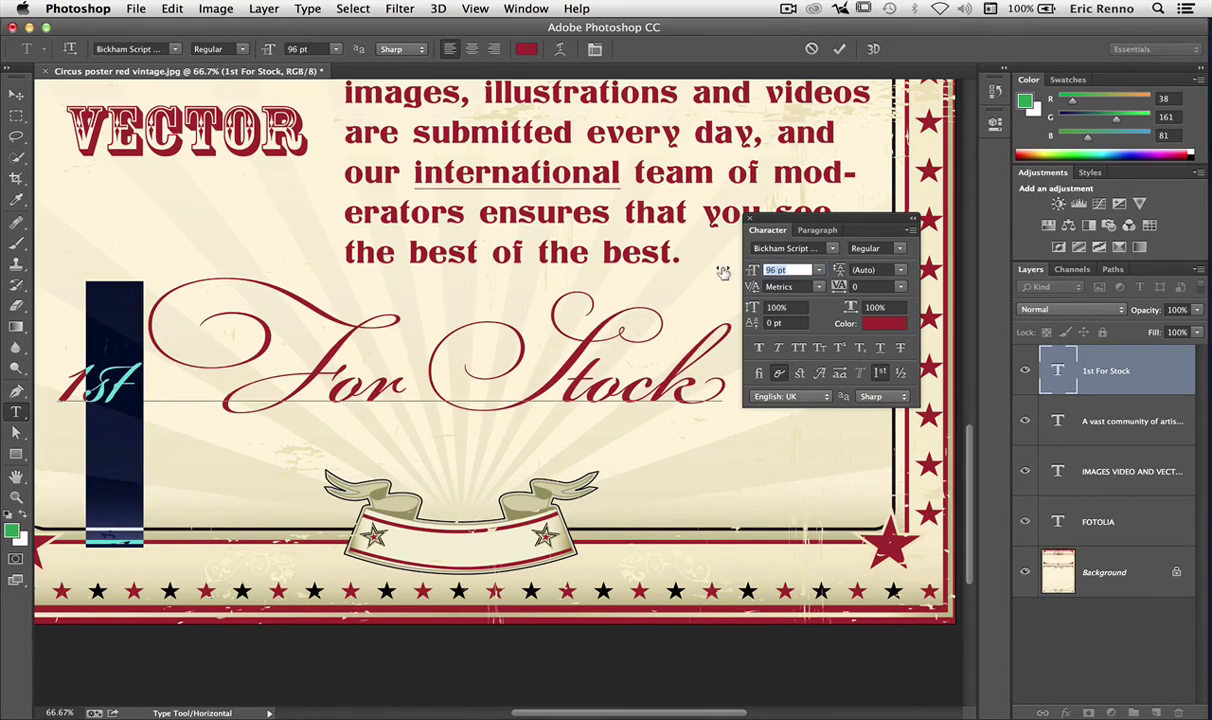
mouse_move(752, 323)
left_mouse_down()
mouse_move(740, 321)
mouse_move(770, 322)
left_mouse_up()
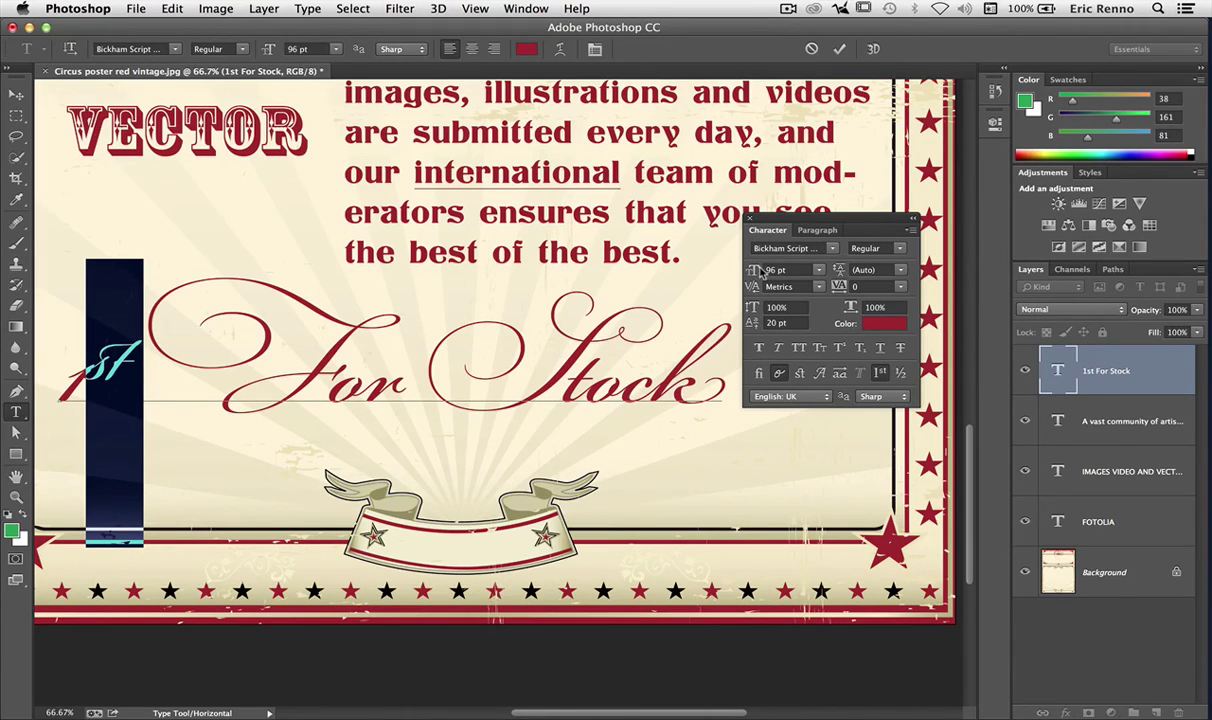
left_click_drag(752, 270, 663, 292)
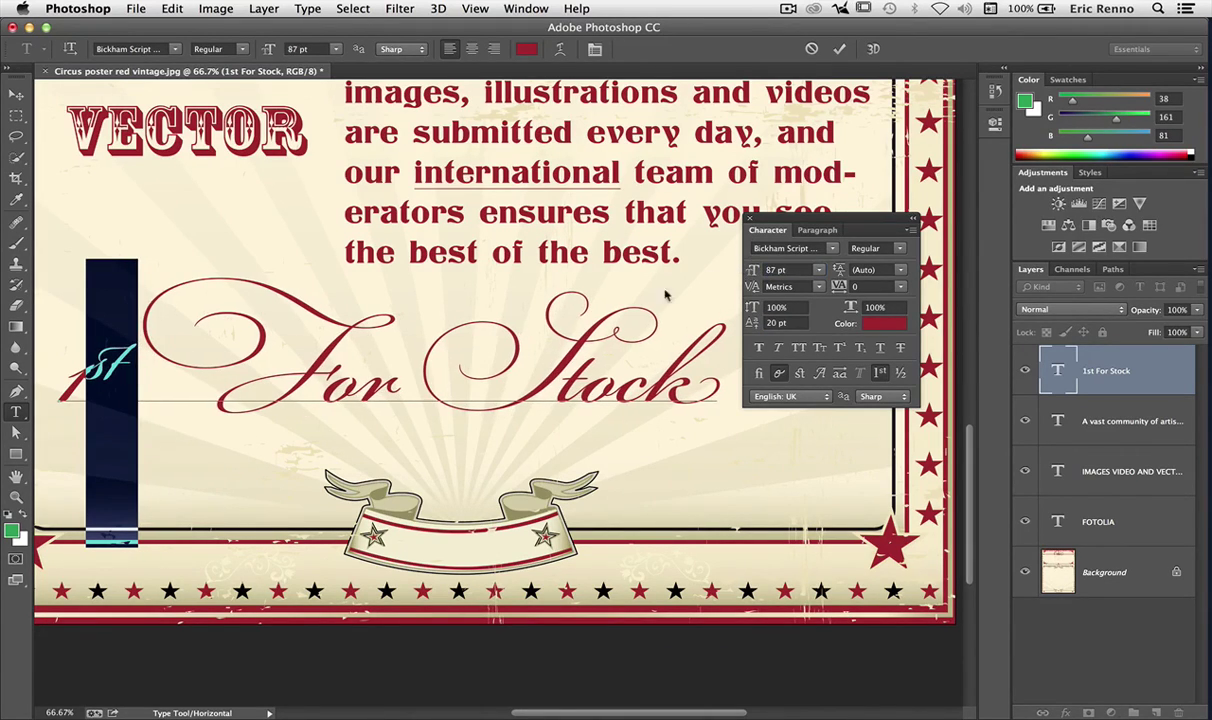
Set the kerning between the 1 and the raised "st" to 50, and hide the Character panel
left_click(82, 352)
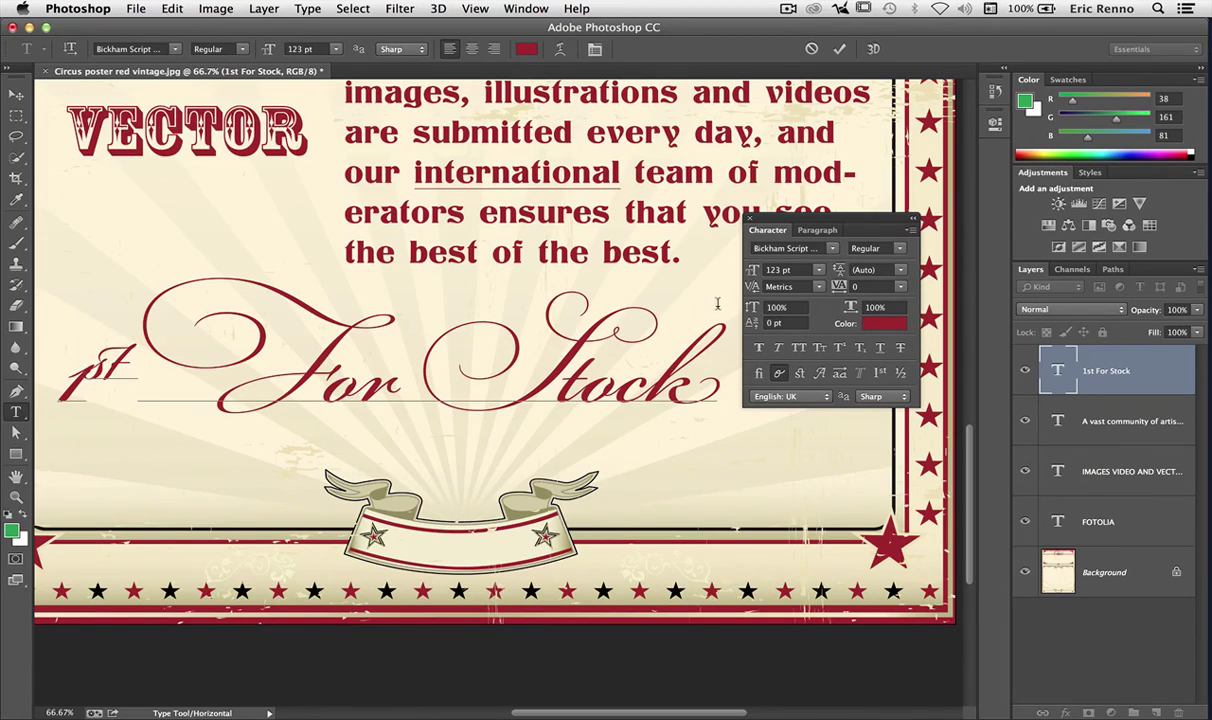
left_click_drag(750, 284, 751, 284)
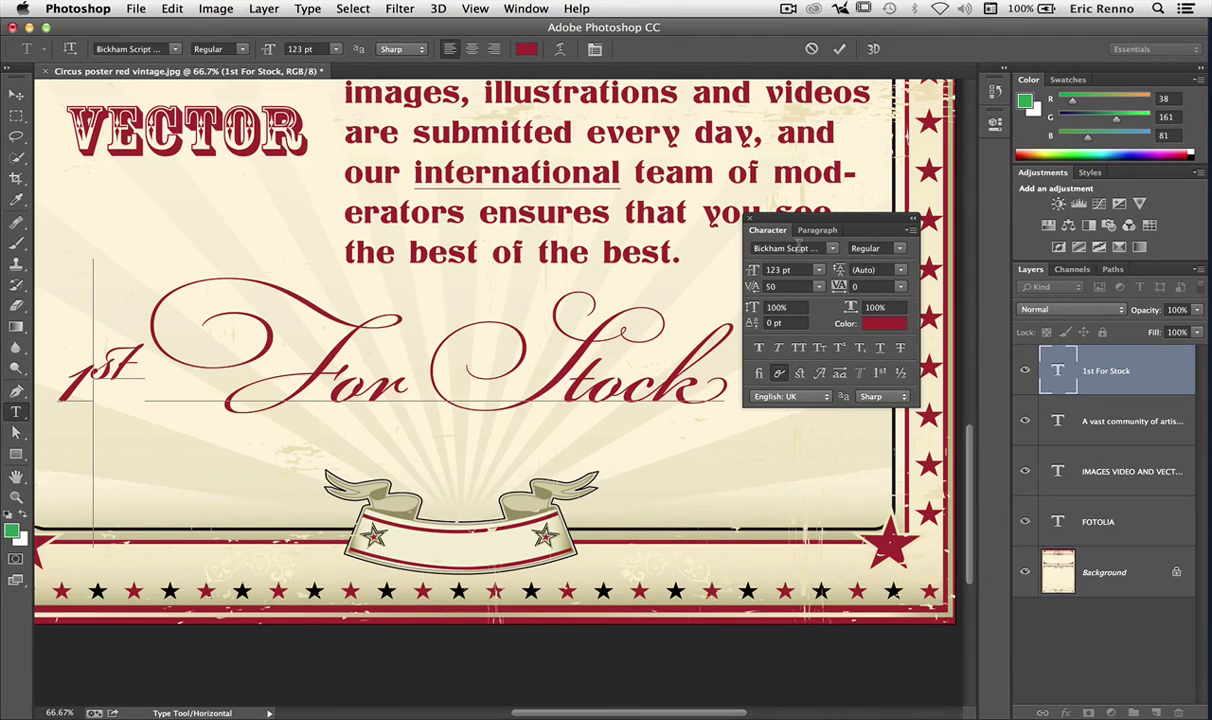
key("ctrl+t")
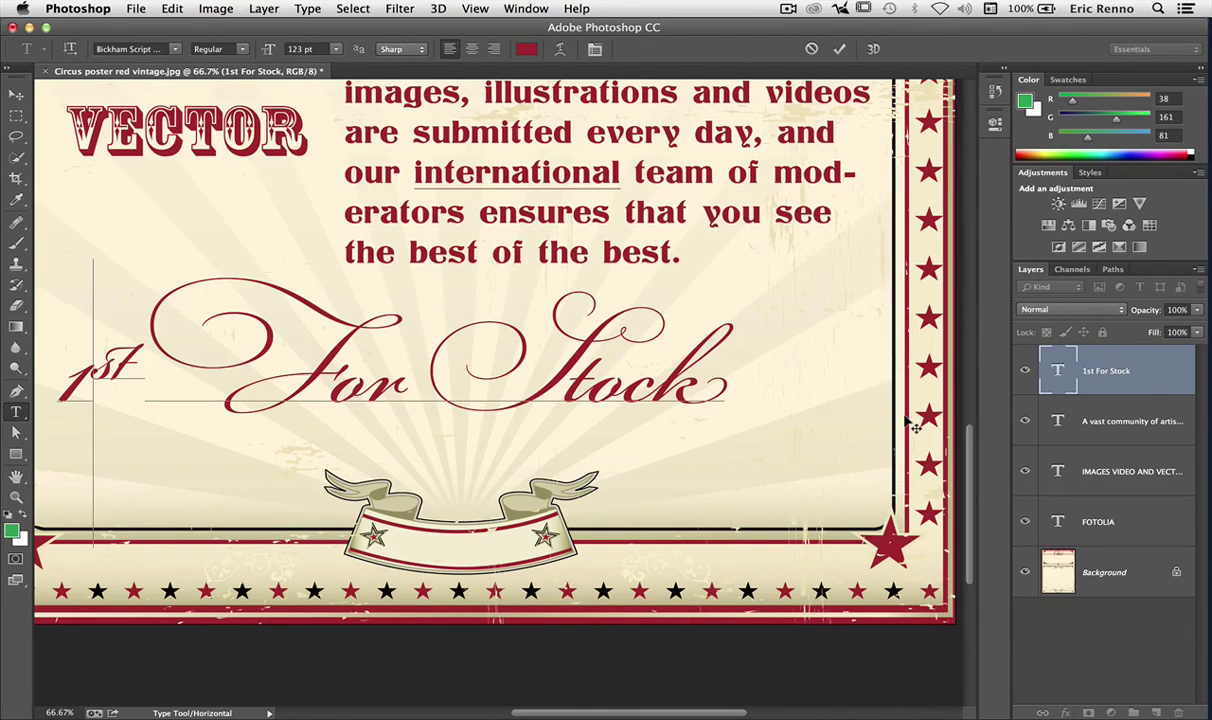
Commit the script text edits and move the "1st For Stock" line down and right, centered above the bottom ribbon
key("super+0")
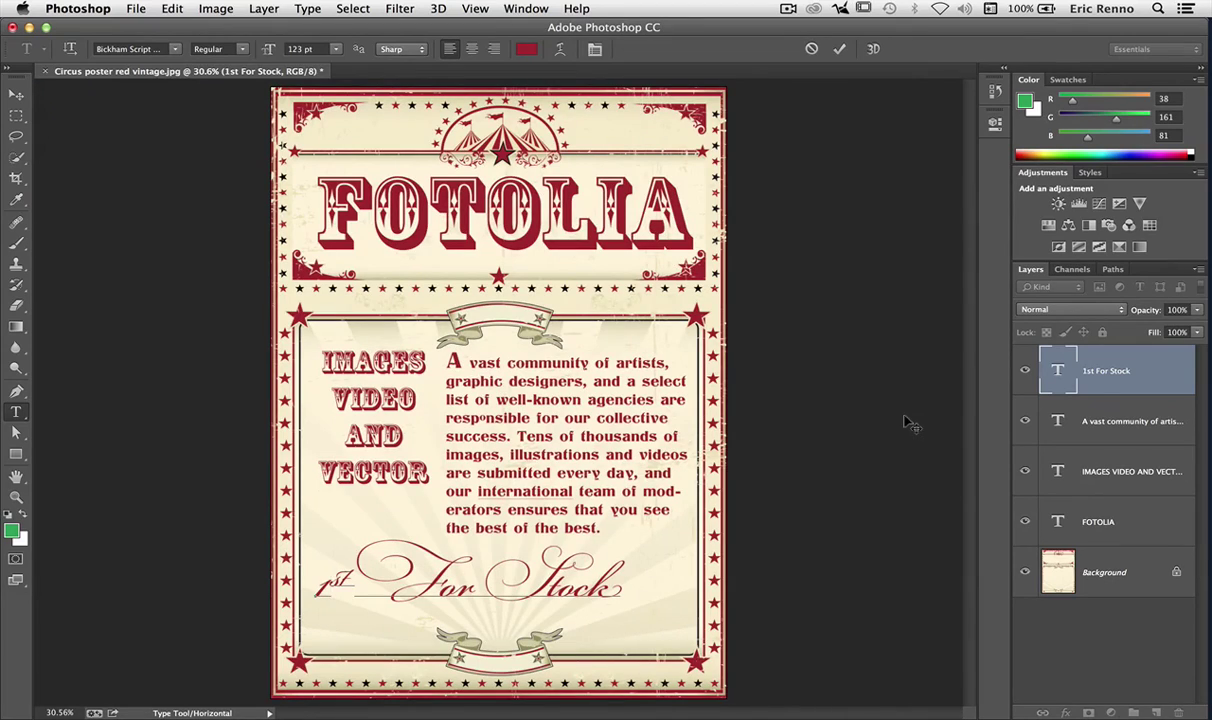
left_click(809, 48)
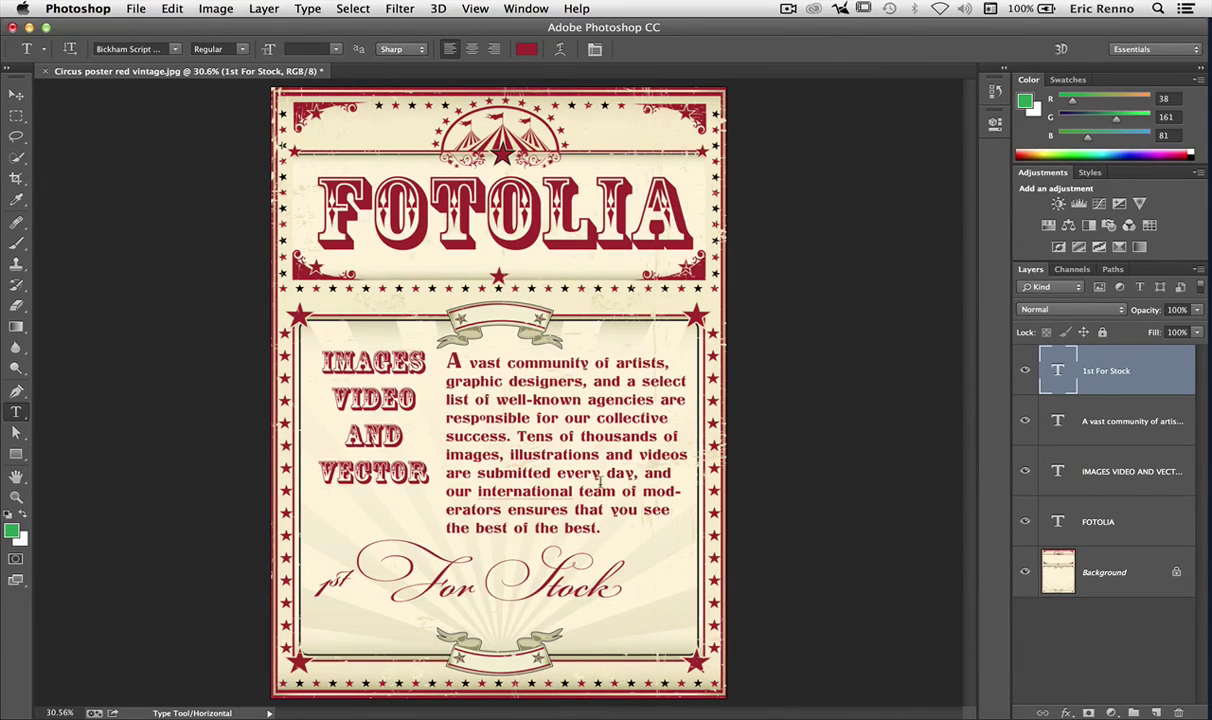
left_click(16, 94)
left_click_drag(405, 575, 453, 603)
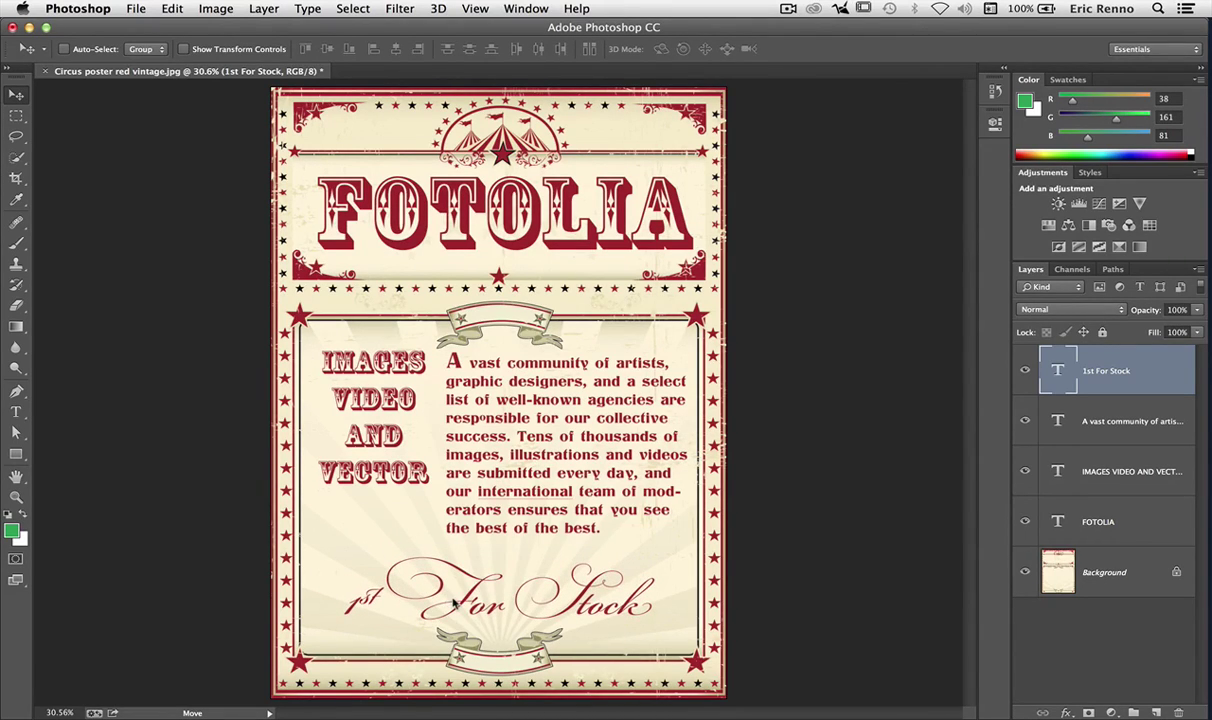